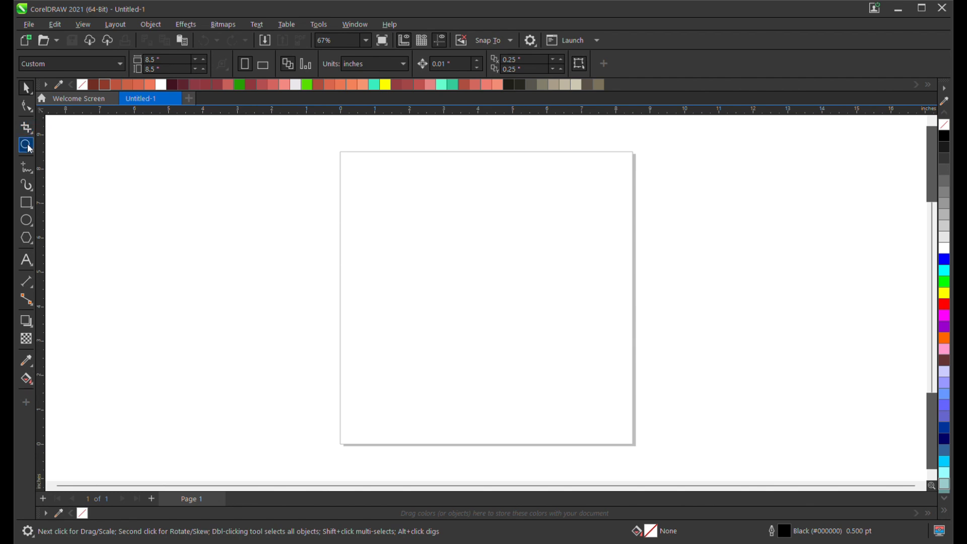
pyautogui.click(32, 171)
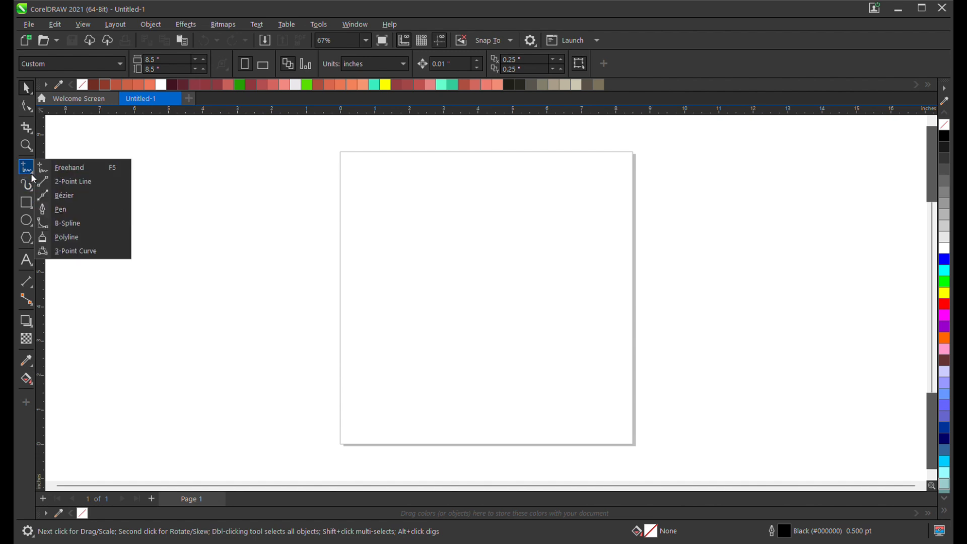
pyautogui.moveTo(29, 384)
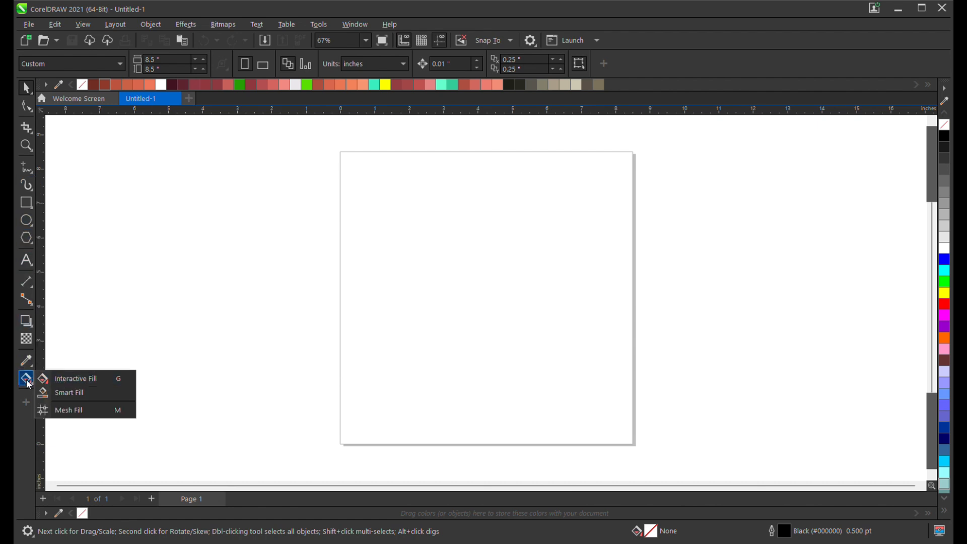
pyautogui.moveTo(26, 153)
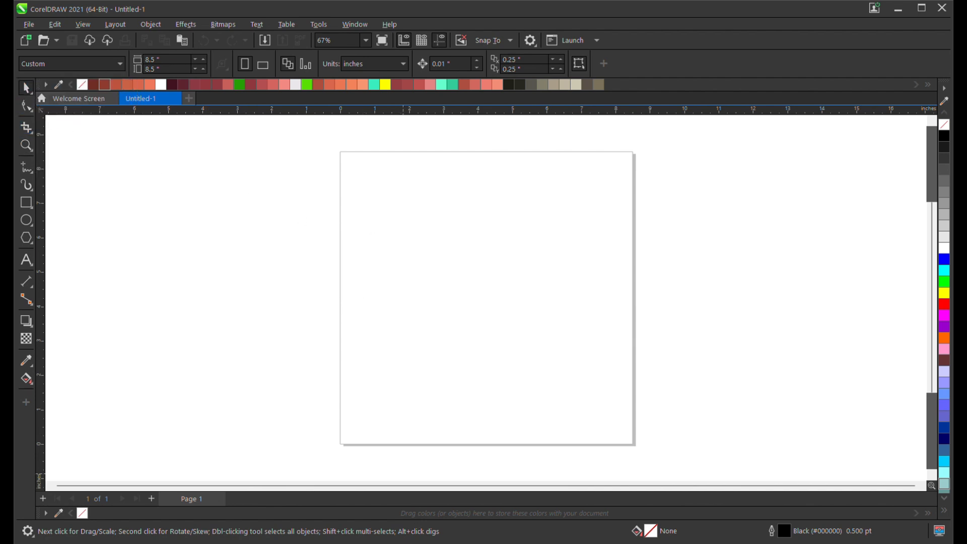
# Place the portrait photo at the centre of the page.
pyautogui.rightClick(454, 257)
pyautogui.click(487, 347)
pyautogui.scroll(2, 439, 246)
pyautogui.scroll(1, 440, 244)
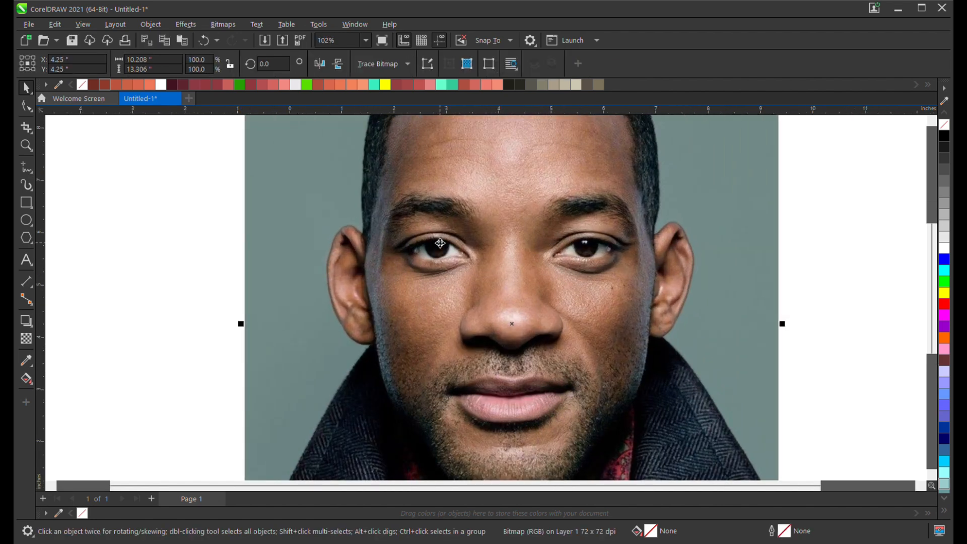
# Draw a rectangle about 1.94 × 1 inches around the eye nearest the left edge of the photo.
pyautogui.click(27, 202)
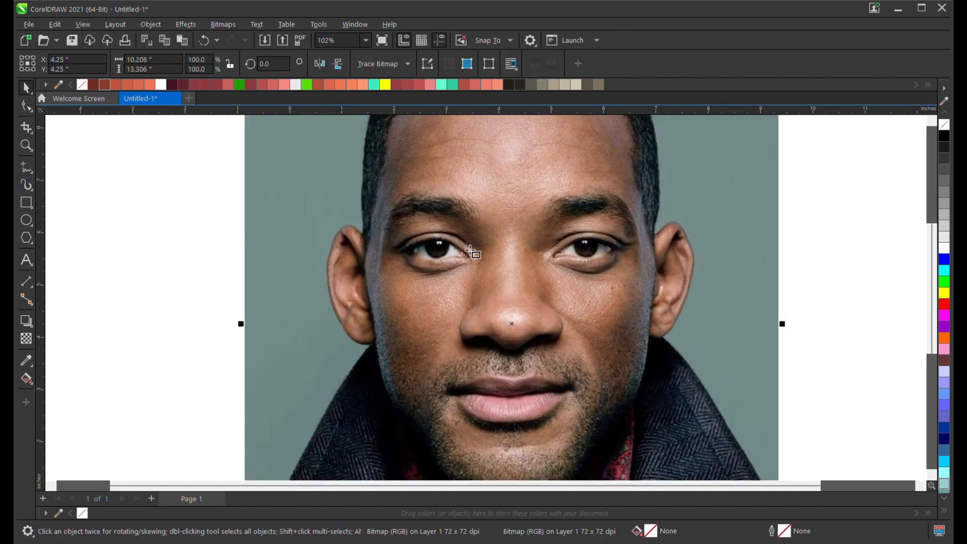
pyautogui.scroll(8, 468, 250)
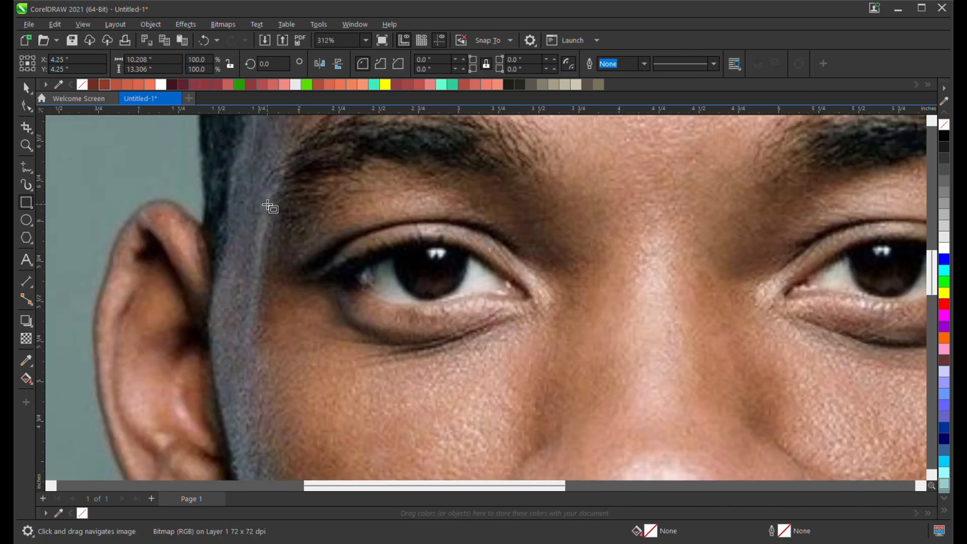
pyautogui.moveTo(268, 204); pyautogui.dragTo(578, 363)
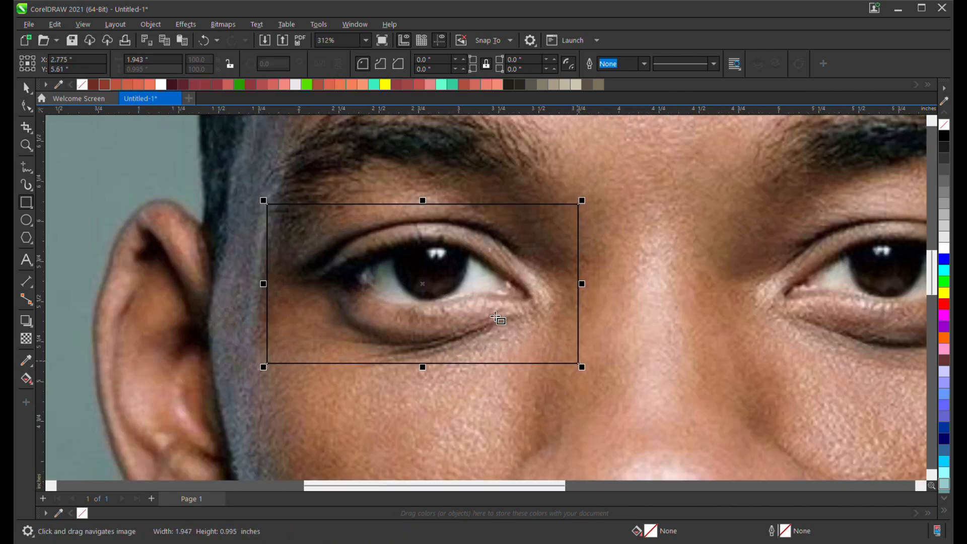
# PowerClip the photo inside the rectangle around the eye and remove the rectangle's outline.
pyautogui.click(26, 87)
pyautogui.click(169, 165)
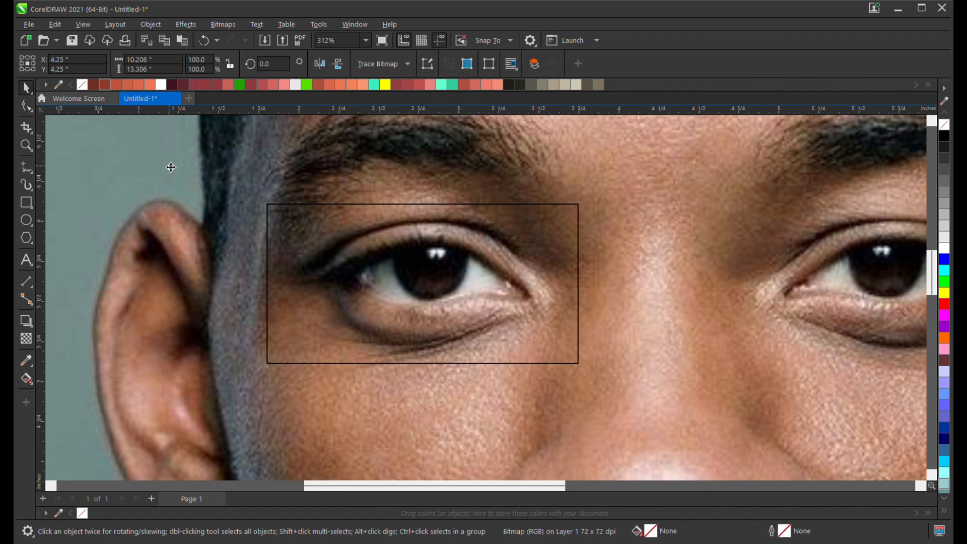
pyautogui.rightClick(169, 166)
pyautogui.click(240, 342)
pyautogui.click(417, 266)
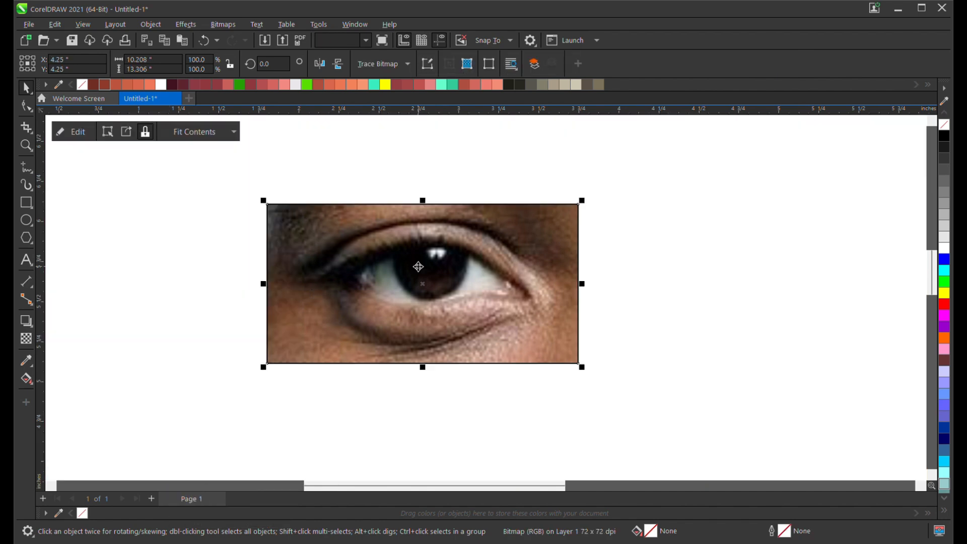
pyautogui.rightClick(945, 125)
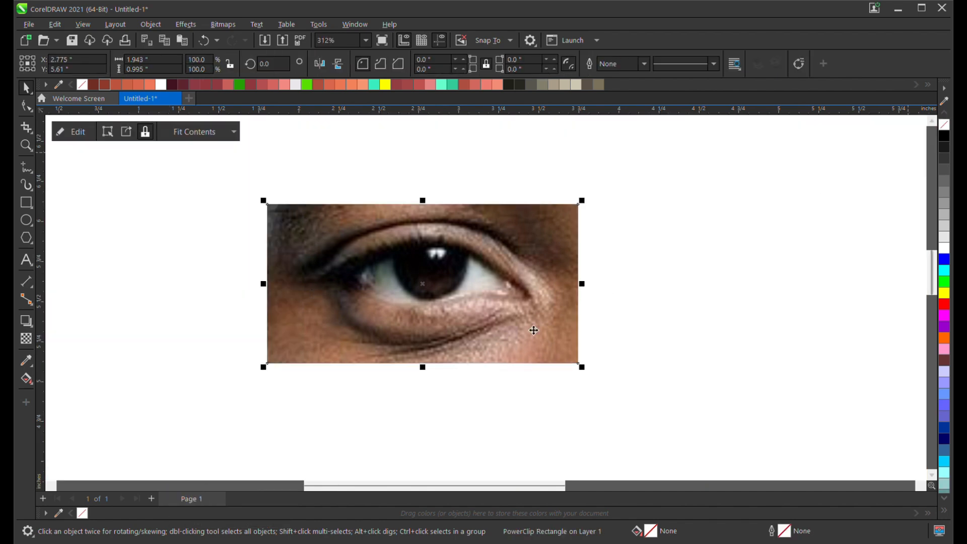
# Enlarge the clipped eye image proportionally to about 7.64 × 3.91 inches and centre it on the page.
pyautogui.scroll(-5, 534, 347)
pyautogui.moveTo(539, 350); pyautogui.dragTo(709, 461)
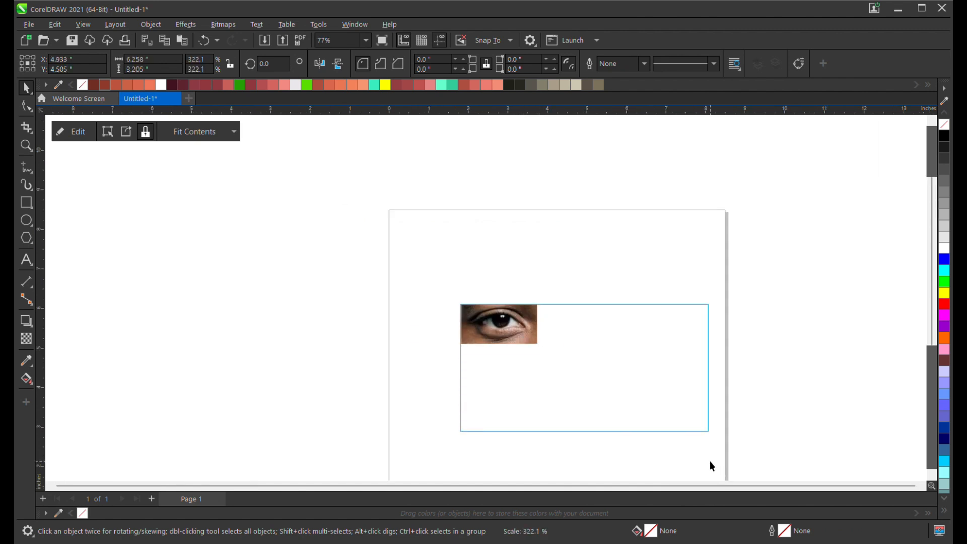
pyautogui.moveTo(608, 387); pyautogui.dragTo(556, 362)
pyautogui.moveTo(580, 392); pyautogui.dragTo(500, 315)
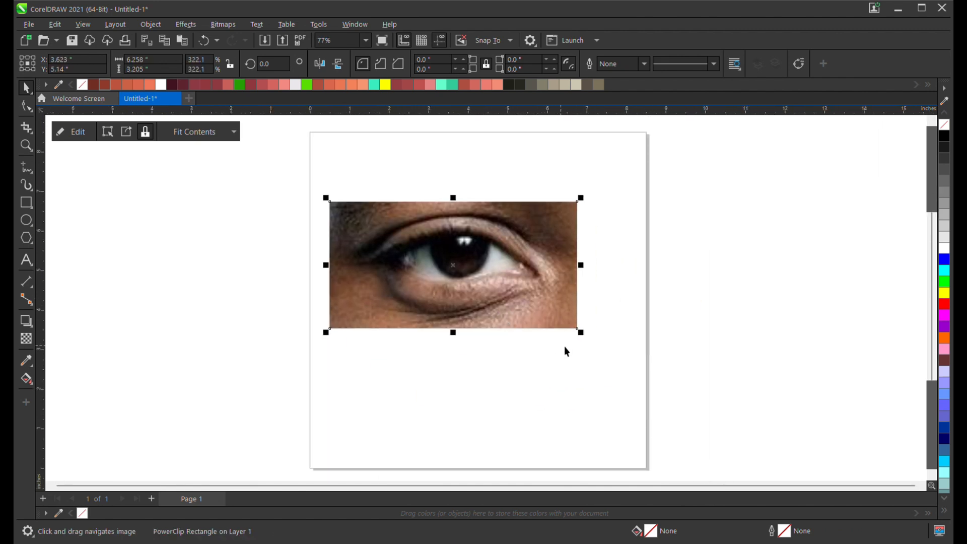
pyautogui.moveTo(588, 338); pyautogui.dragTo(594, 378)
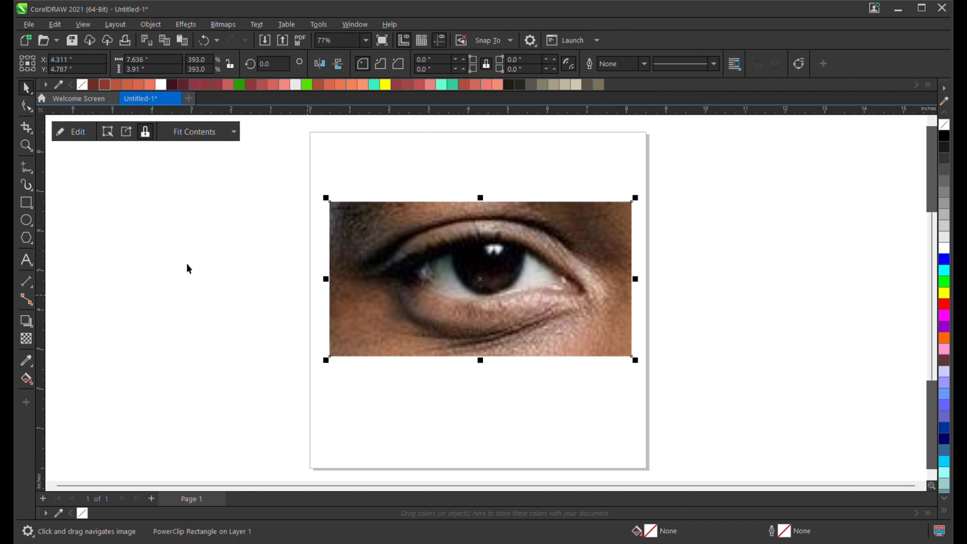
pyautogui.press('p')
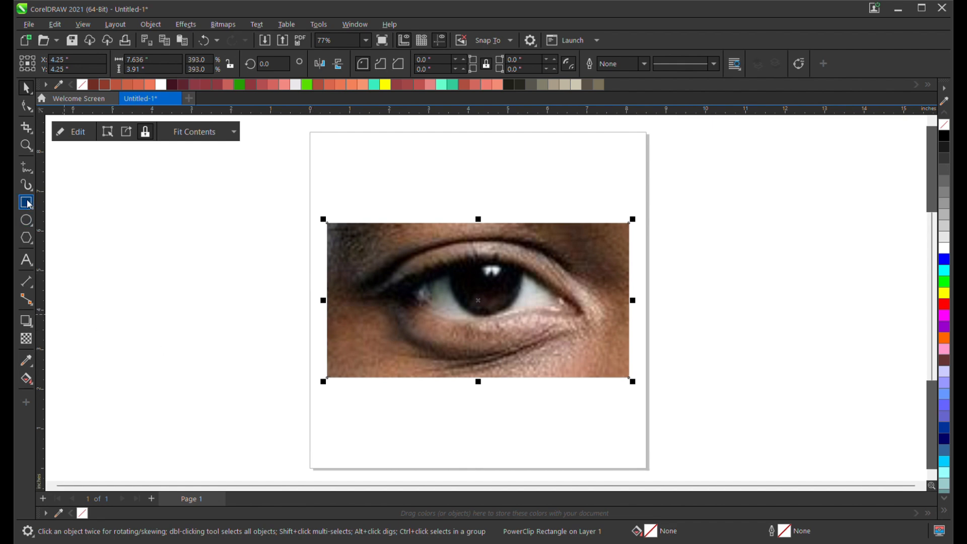
# Draw a closed B-Spline practice shape with an arched upper edge above the eye image, about 4.43 × 1.14 inches.
pyautogui.click(31, 171)
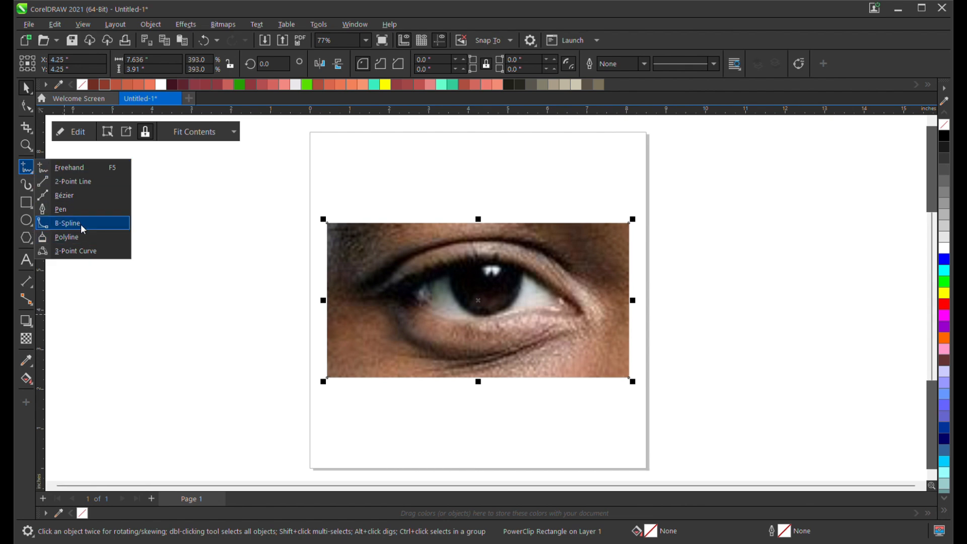
pyautogui.click(54, 226)
pyautogui.scroll(1, 450, 222)
pyautogui.scroll(1, 450, 223)
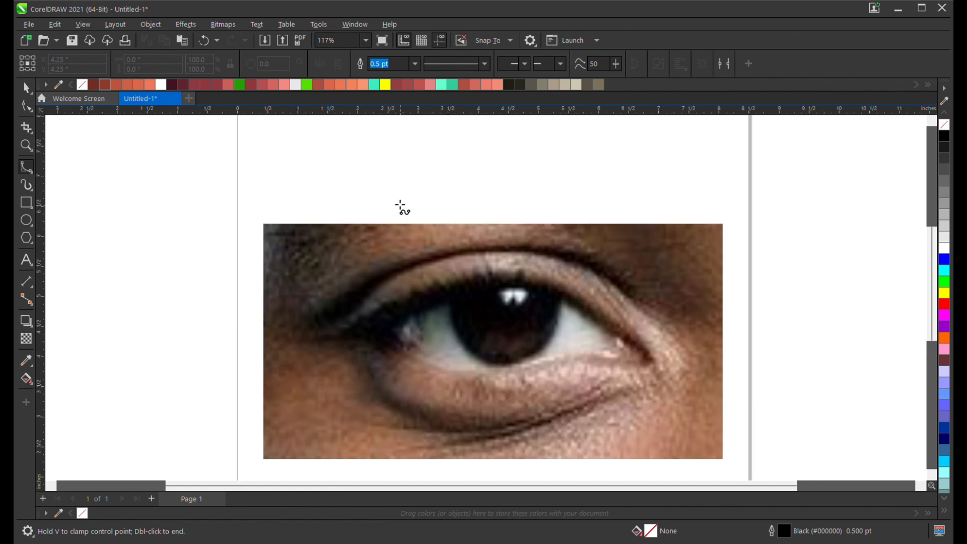
pyautogui.click(391, 201)
pyautogui.click(433, 166)
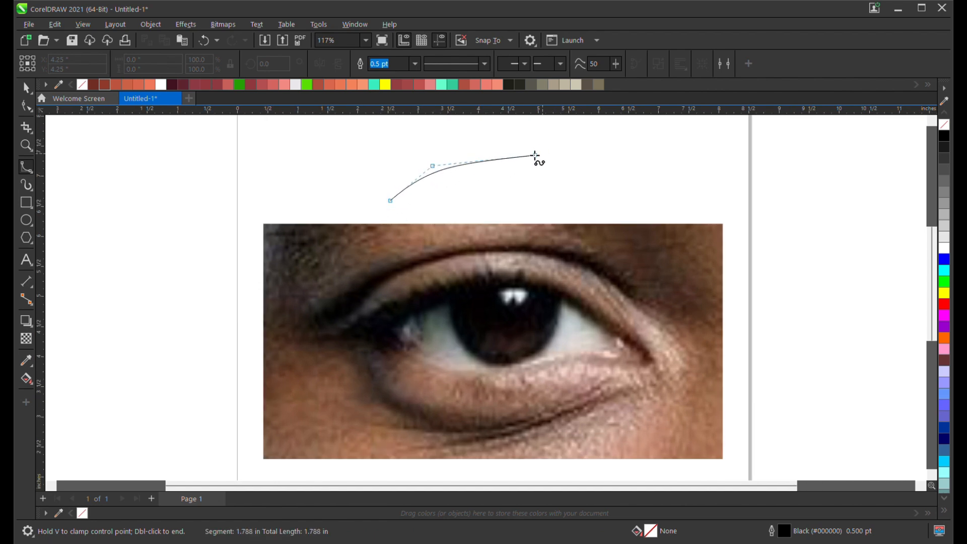
pyautogui.click(512, 144)
pyautogui.click(595, 154)
pyautogui.click(633, 186)
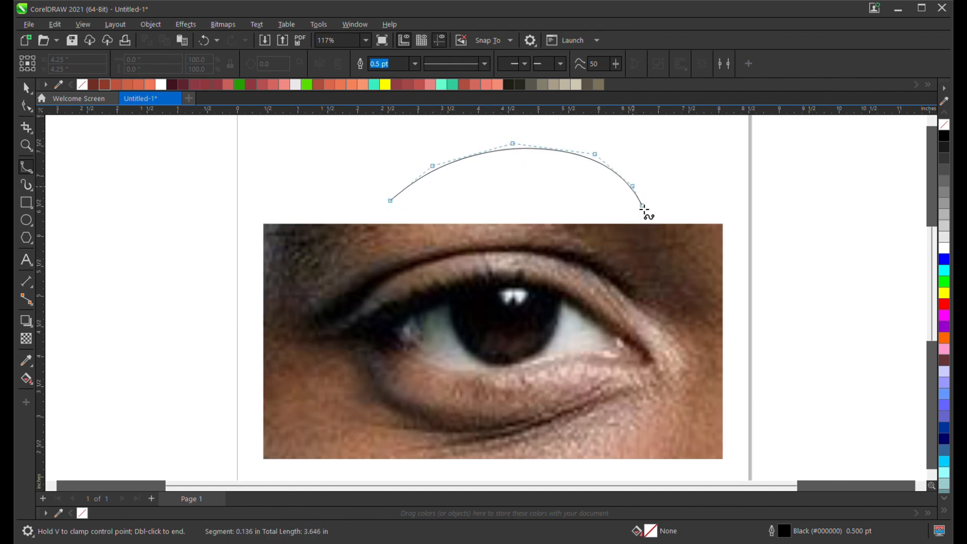
pyautogui.click(655, 208)
pyautogui.click(529, 216)
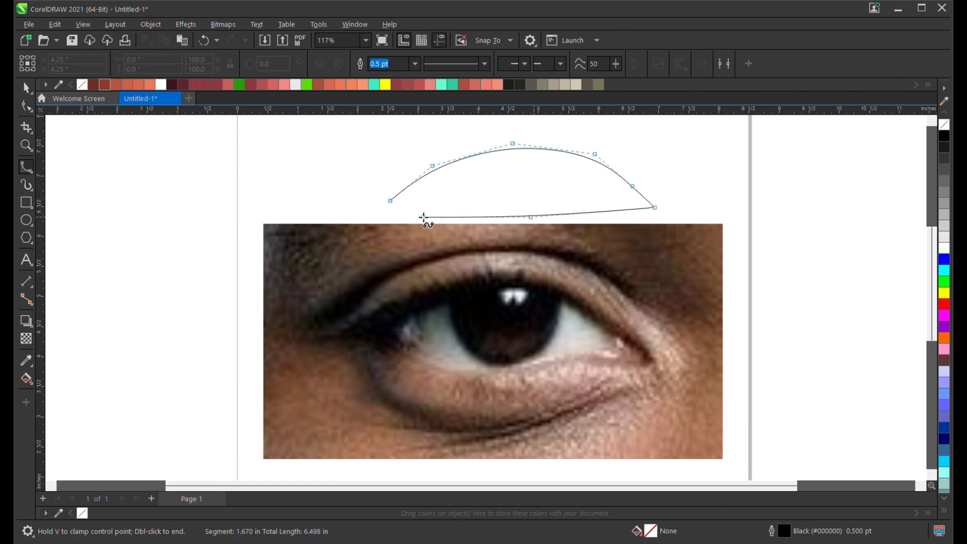
pyautogui.click(392, 201)
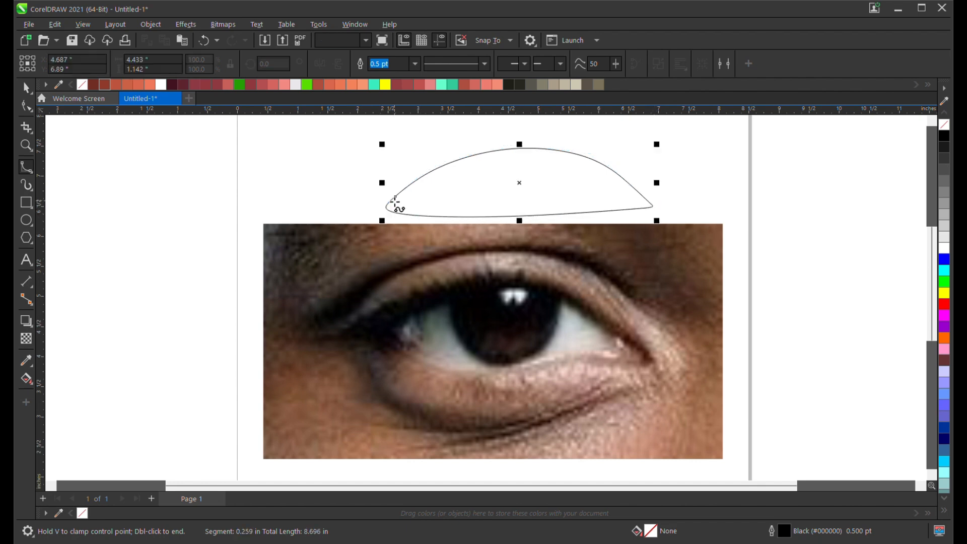
# Draw a closed curved practice shape about 2.55 inches wide with the Pen tool beside the B-Spline shape.
pyautogui.click(32, 175)
pyautogui.click(58, 207)
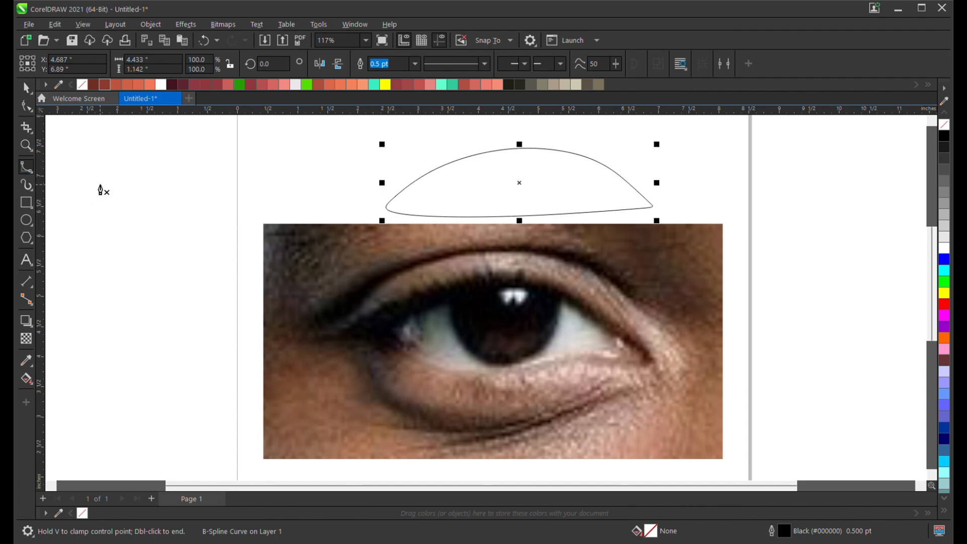
pyautogui.click(100, 184)
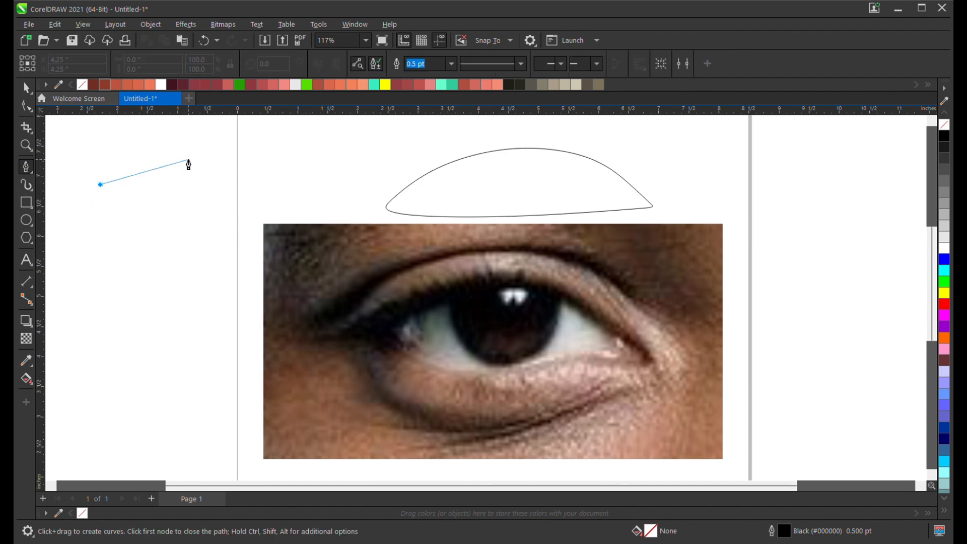
pyautogui.moveTo(188, 160); pyautogui.dragTo(261, 185)
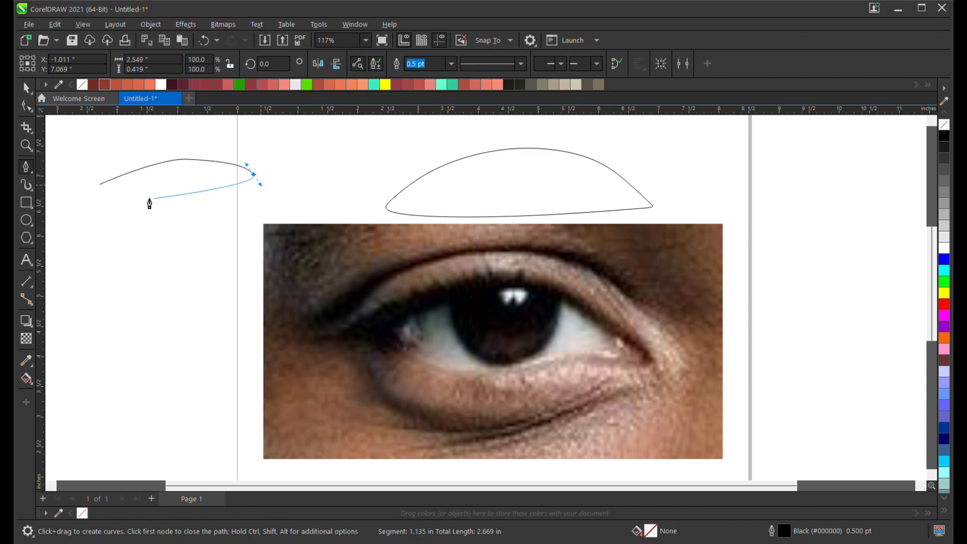
pyautogui.click(100, 185)
# Delete the node at the peak of the Pen-drawn shape and reshape its upper curve directly.
pyautogui.click(25, 107)
pyautogui.scroll(2, 187, 160)
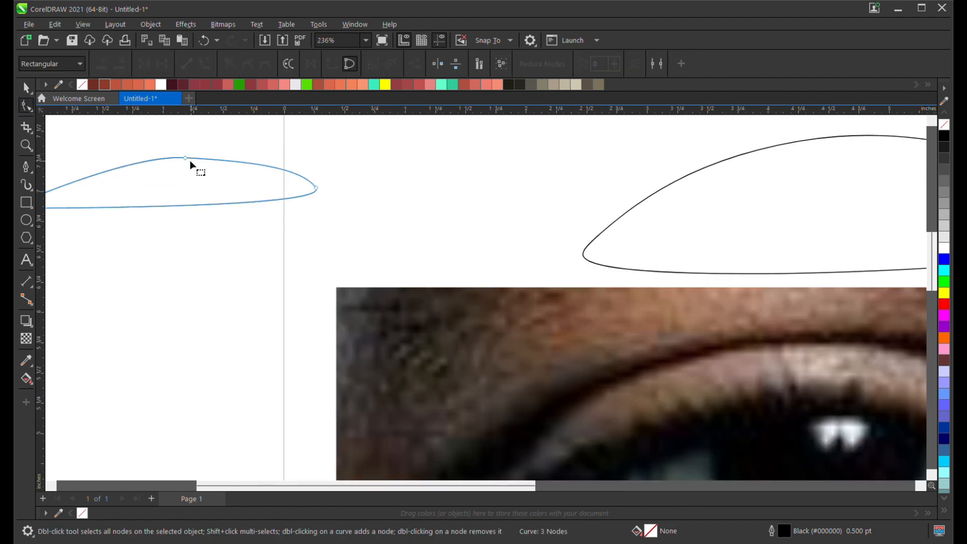
pyautogui.click(186, 158)
pyautogui.press('Delete')
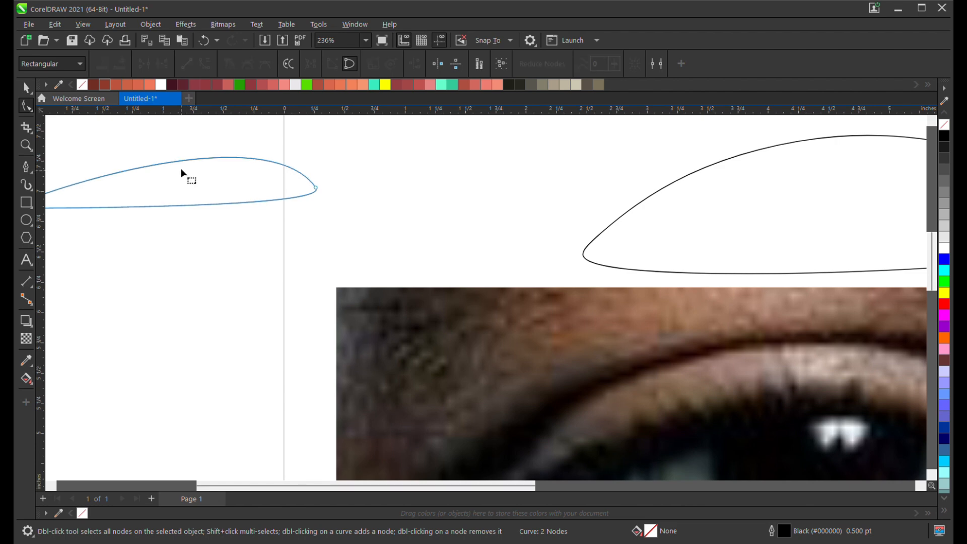
pyautogui.moveTo(183, 160); pyautogui.dragTo(157, 161)
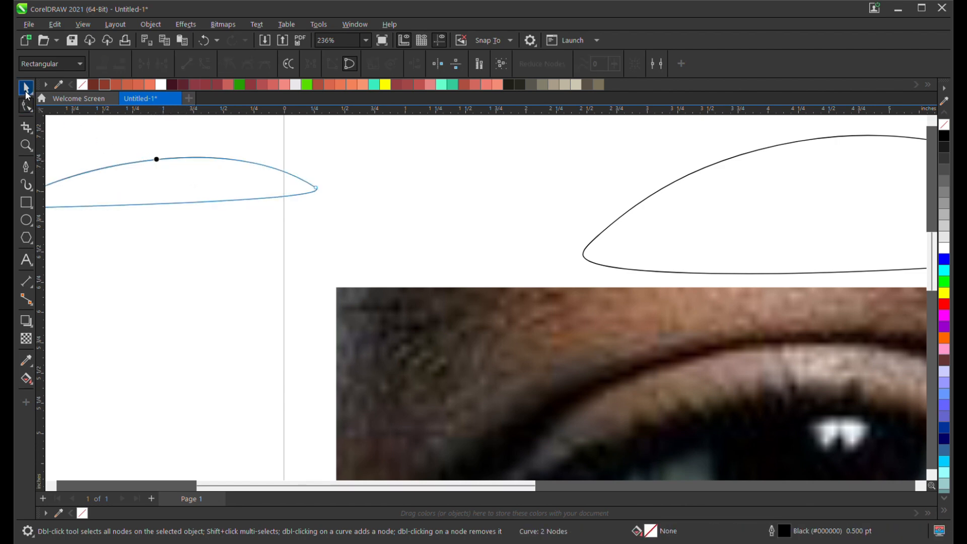
# Delete both practice shapes, the Pen-drawn one and the B-Spline one.
pyautogui.click(26, 91)
pyautogui.scroll(-2, 195, 180)
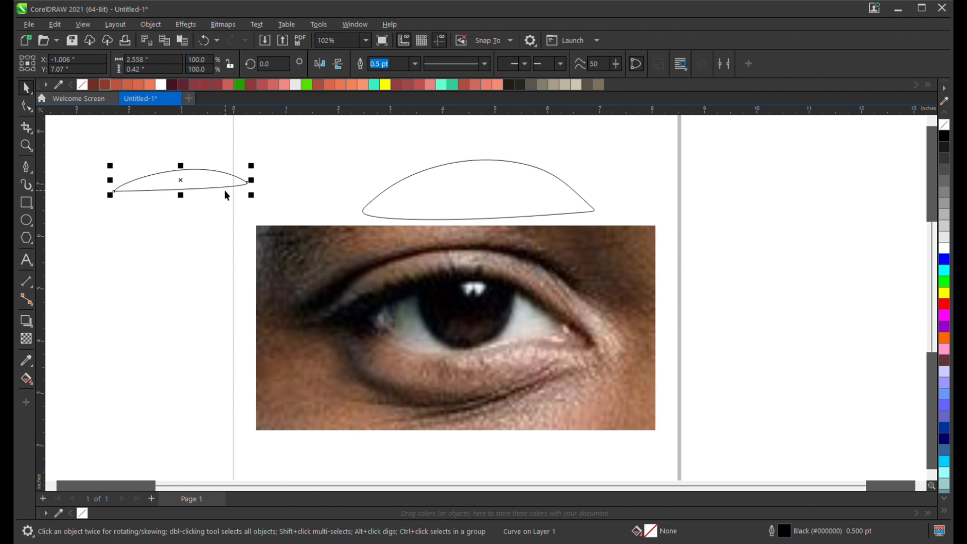
pyautogui.press('Delete')
pyautogui.click(429, 180)
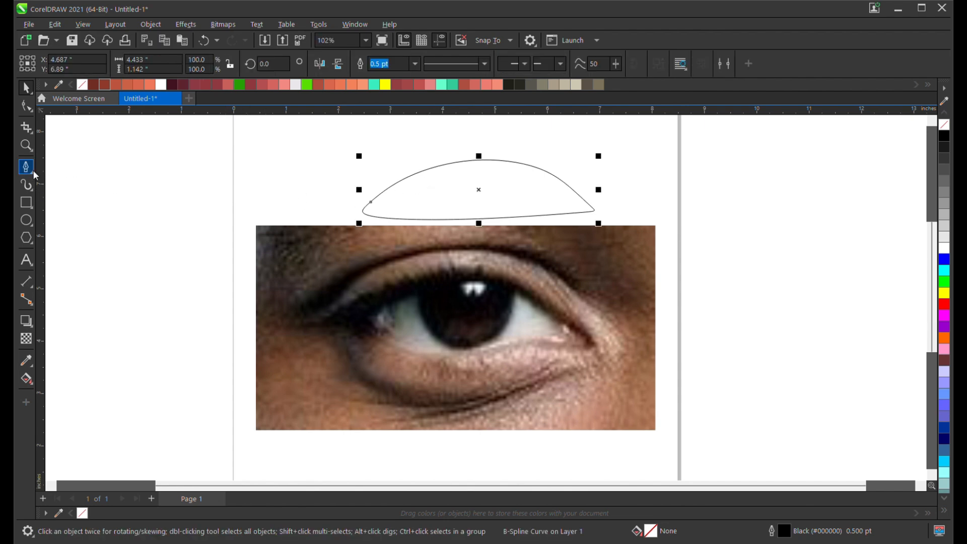
pyautogui.scroll(3, 507, 197)
pyautogui.scroll(-1, 505, 197)
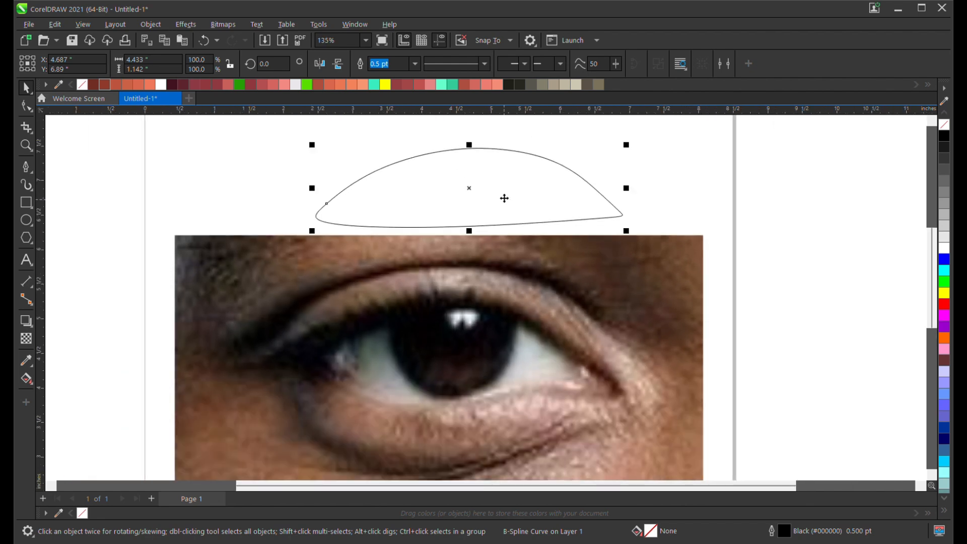
pyautogui.press('Delete')
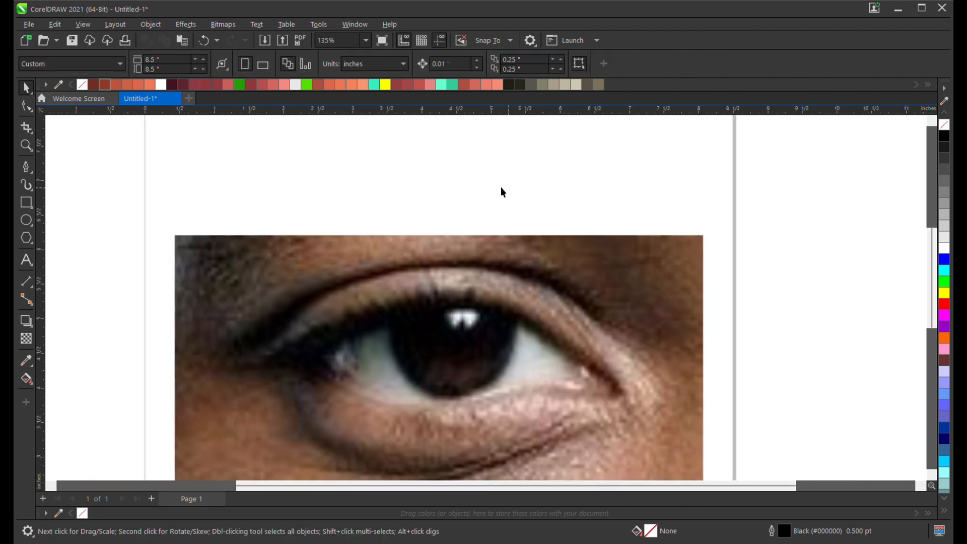
# Start a B-Spline outline of the eye on the upper lid beside the iris and trace it down around the inner corner.
pyautogui.click(33, 174)
pyautogui.click(75, 220)
pyautogui.moveTo(393, 323); pyautogui.dragTo(318, 261)
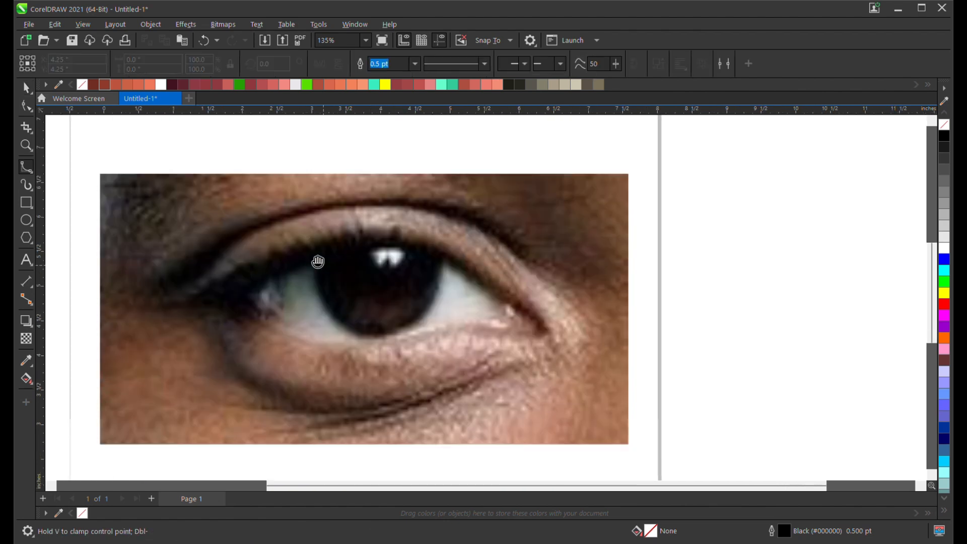
pyautogui.scroll(2, 253, 230)
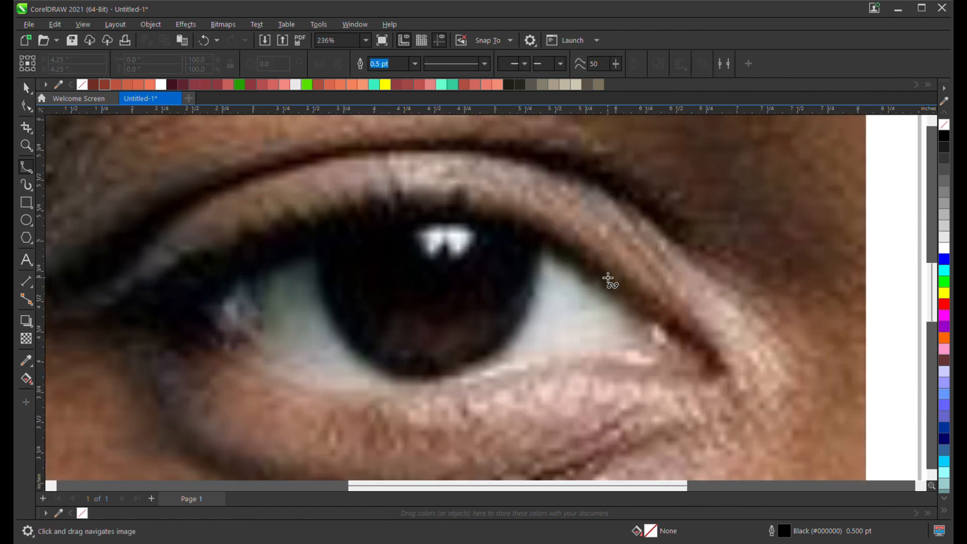
pyautogui.click(602, 266)
pyautogui.click(682, 323)
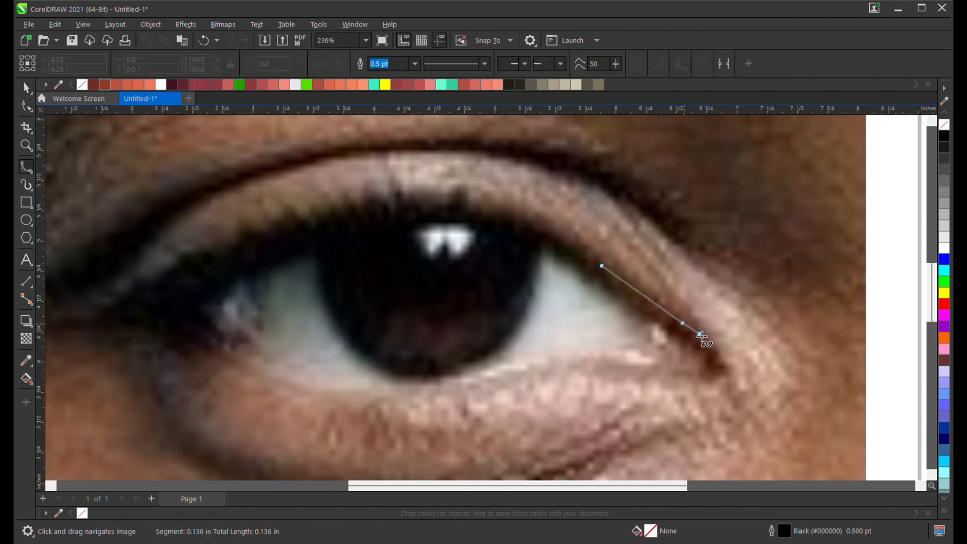
pyautogui.click(722, 354)
pyautogui.click(732, 380)
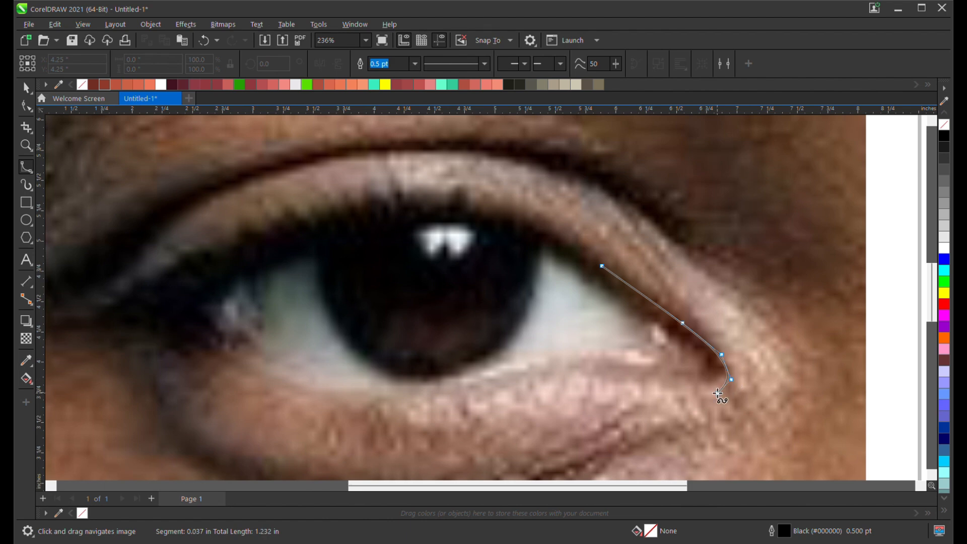
# Continue the B-Spline outline from the inner corner along the lower lid towards the outer corner.
pyautogui.click(692, 385)
pyautogui.click(576, 376)
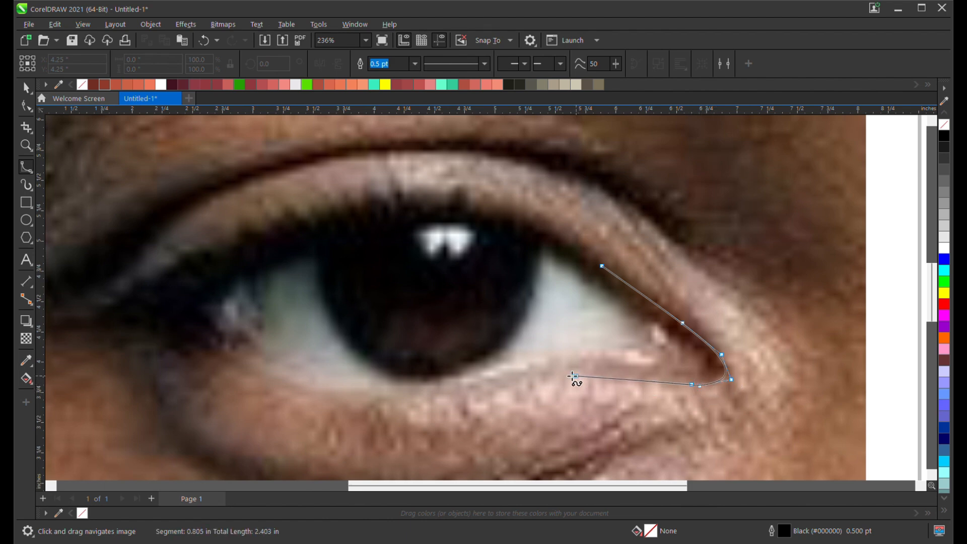
pyautogui.click(492, 386)
pyautogui.click(406, 406)
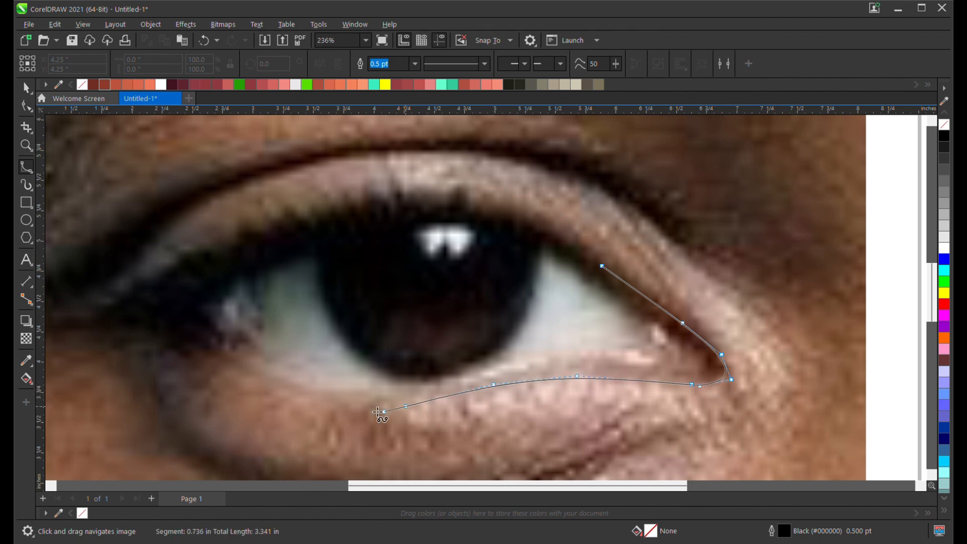
pyautogui.click(340, 408)
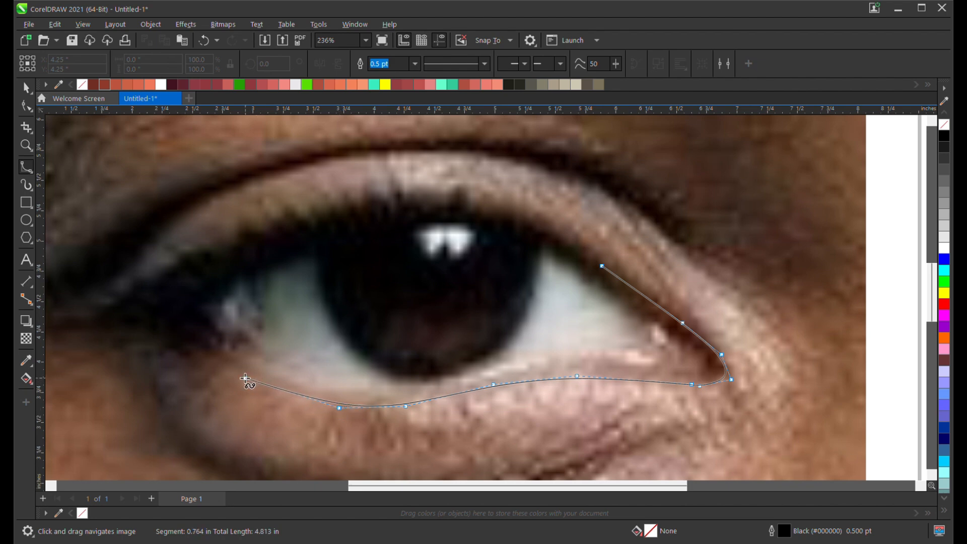
pyautogui.click(245, 379)
pyautogui.click(164, 343)
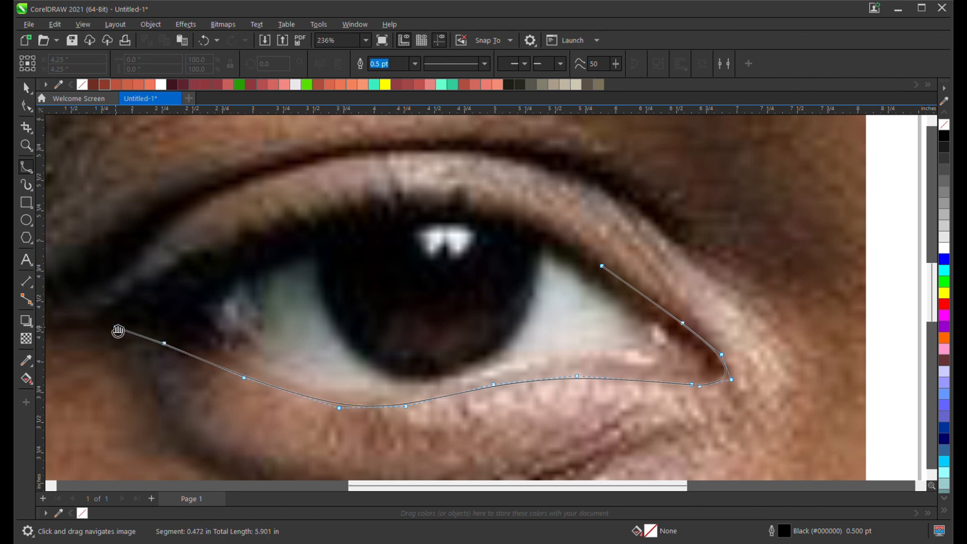
pyautogui.moveTo(118, 331); pyautogui.dragTo(192, 324)
pyautogui.click(186, 326)
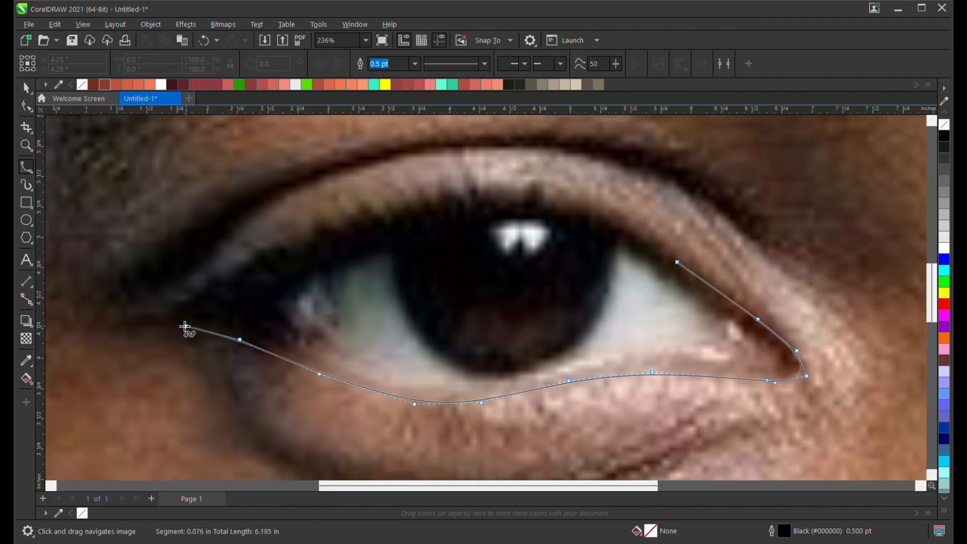
# Round the pointed outer corner and close the outline along the upper lid, making the eye shape about 5.58 × 1.67 inches.
pyautogui.click(123, 324)
pyautogui.click(185, 314)
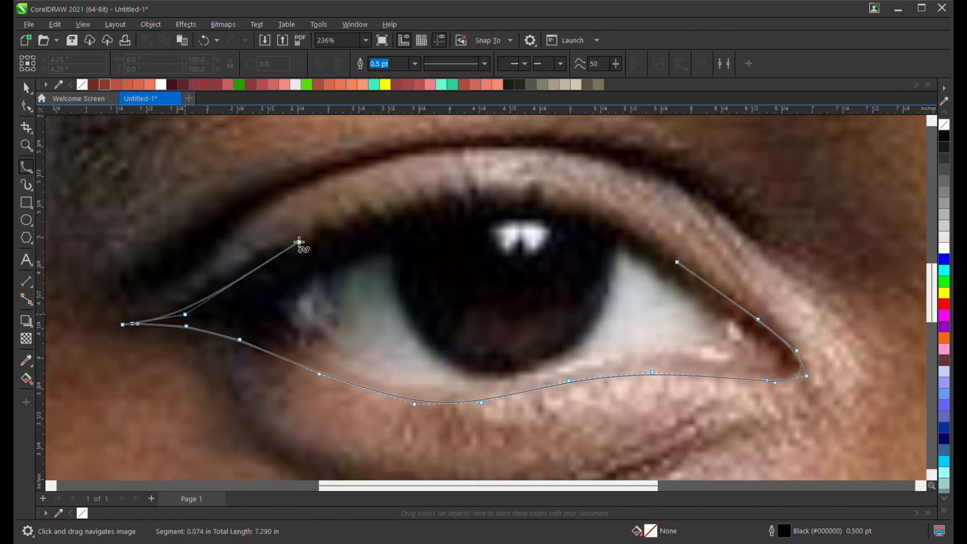
pyautogui.click(300, 243)
pyautogui.click(480, 191)
pyautogui.click(606, 212)
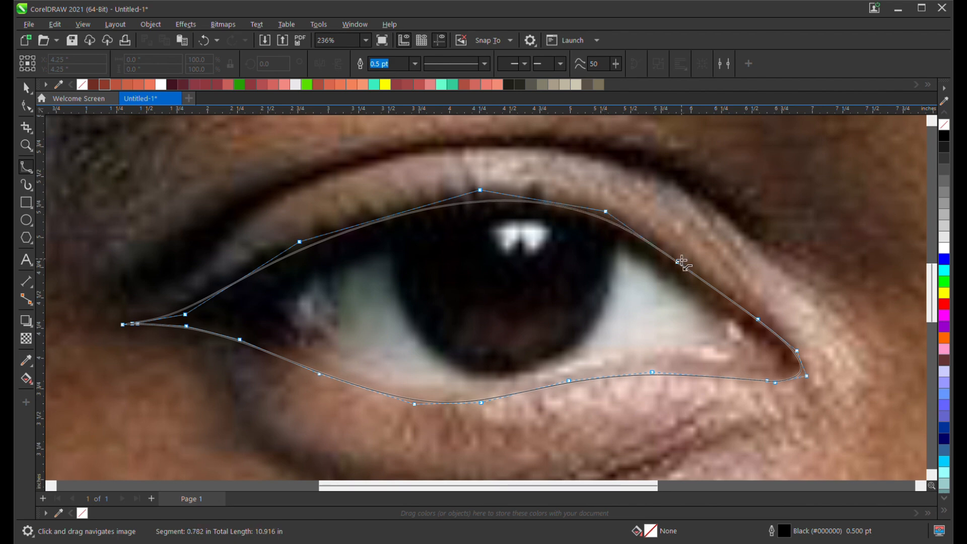
pyautogui.doubleClick(683, 262)
pyautogui.moveTo(676, 283); pyautogui.dragTo(579, 244)
pyautogui.scroll(-1, 580, 263)
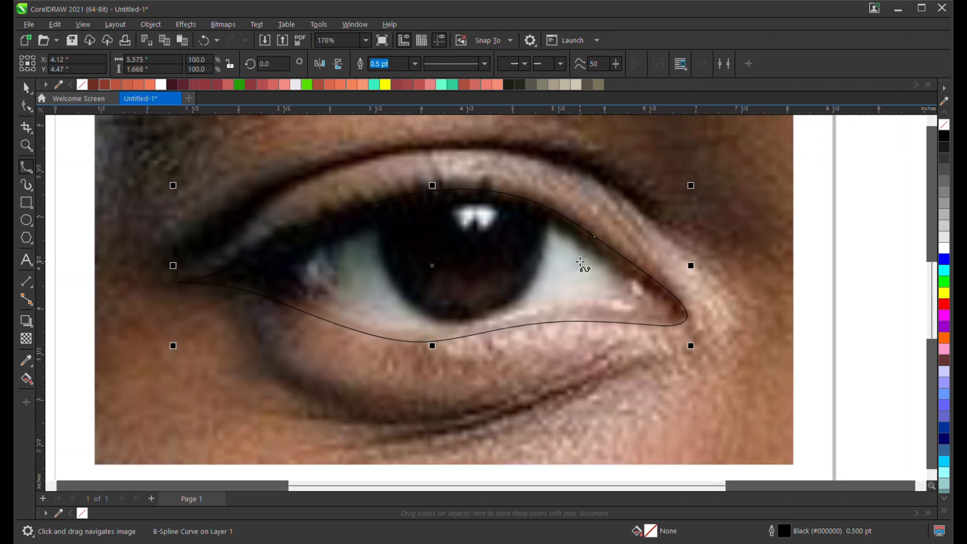
pyautogui.scroll(-1, 577, 266)
pyautogui.scroll(4, 570, 272)
pyautogui.moveTo(462, 233); pyautogui.dragTo(547, 242)
pyautogui.scroll(1, 704, 254)
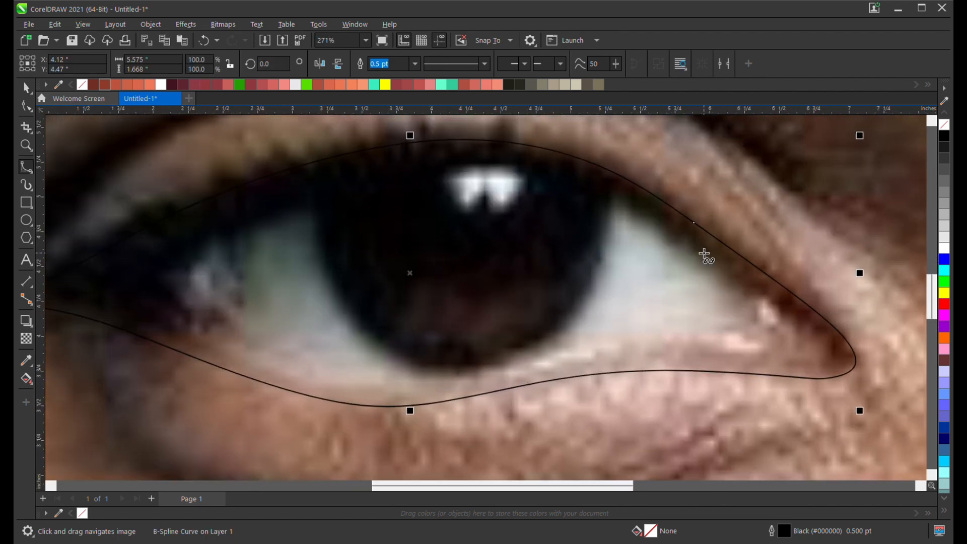
pyautogui.scroll(-2, 604, 246)
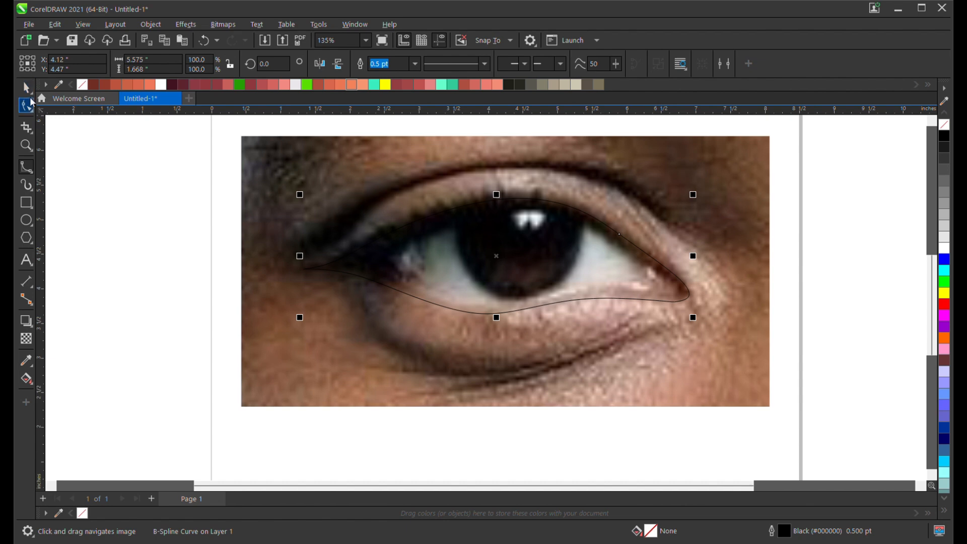
pyautogui.click(26, 91)
pyautogui.scroll(-1, 268, 250)
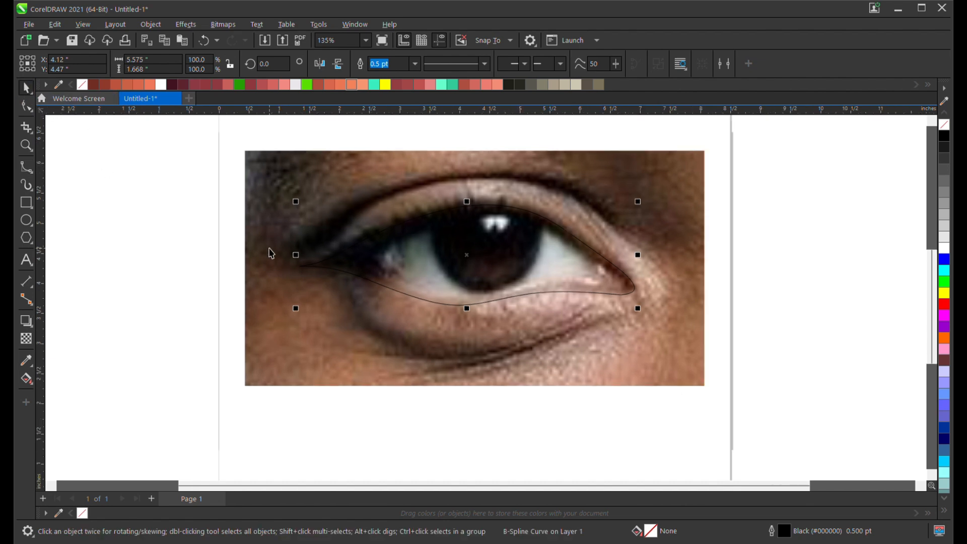
pyautogui.doubleClick(281, 189)
pyautogui.scroll(-5, 312, 201)
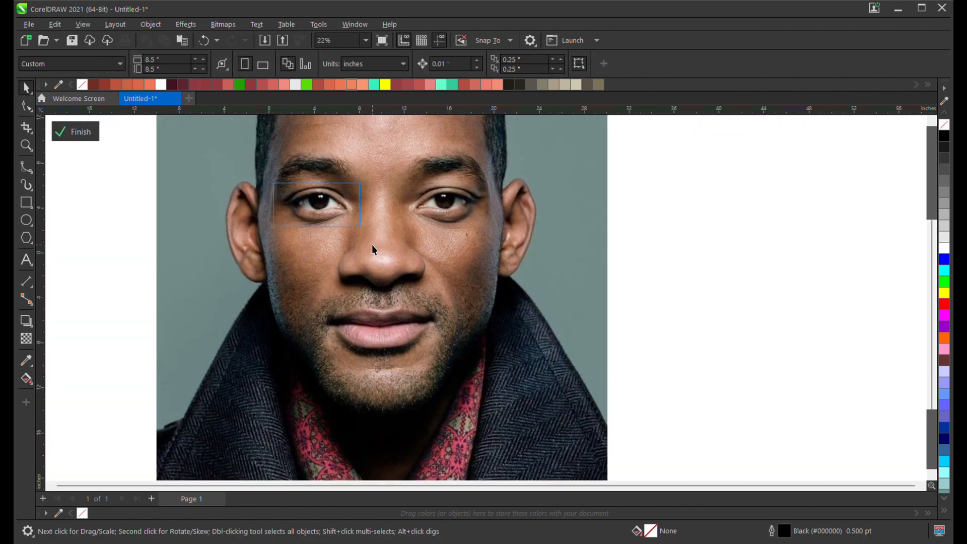
pyautogui.click(84, 141)
pyautogui.scroll(4, 298, 194)
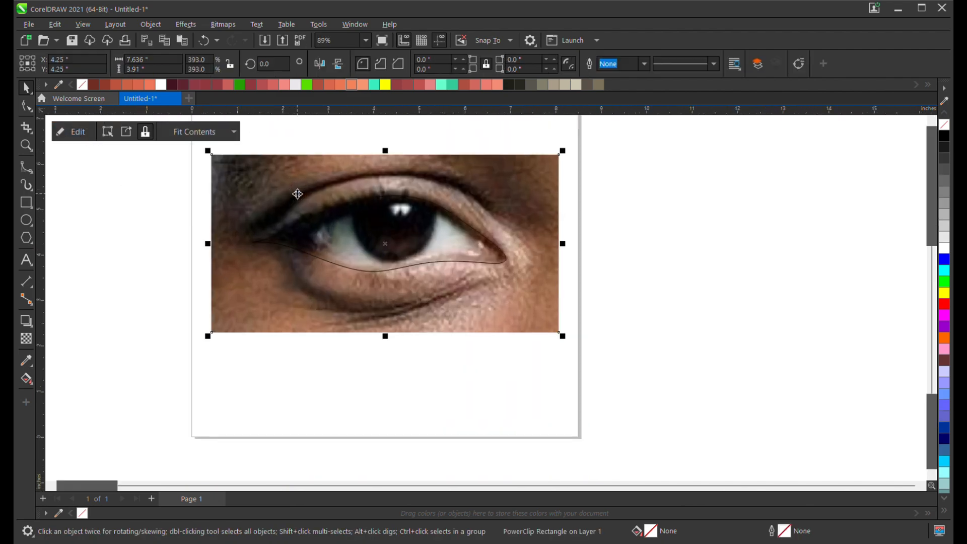
pyautogui.scroll(2, 351, 248)
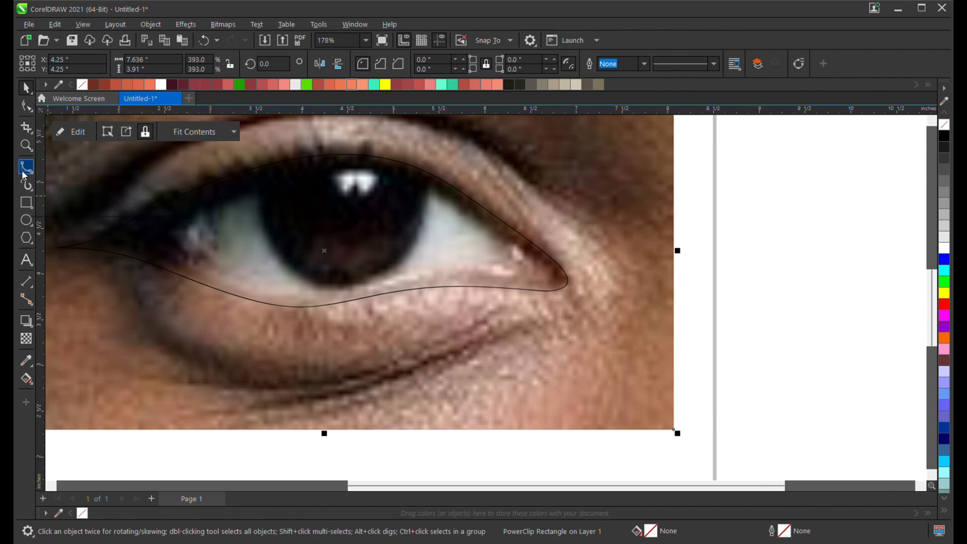
pyautogui.click(25, 168)
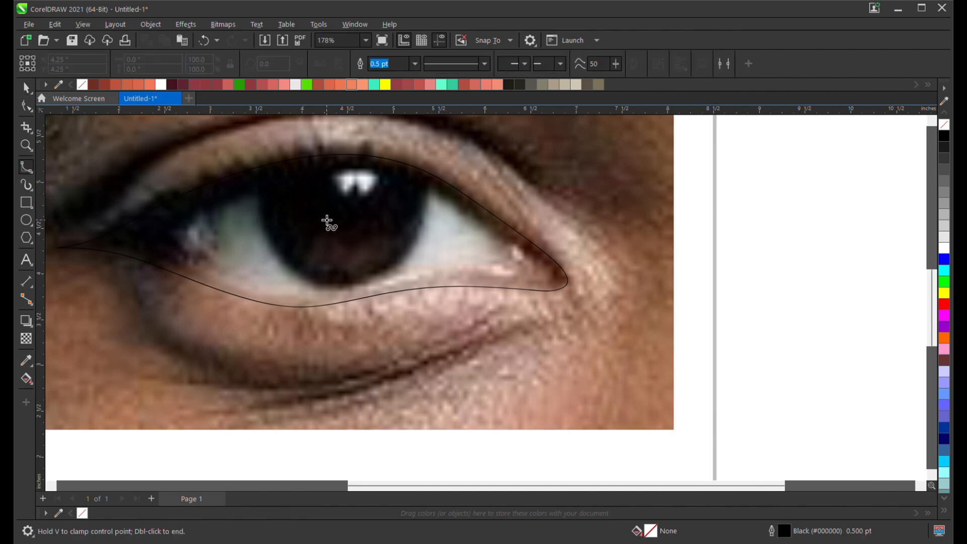
pyautogui.scroll(3, 291, 205)
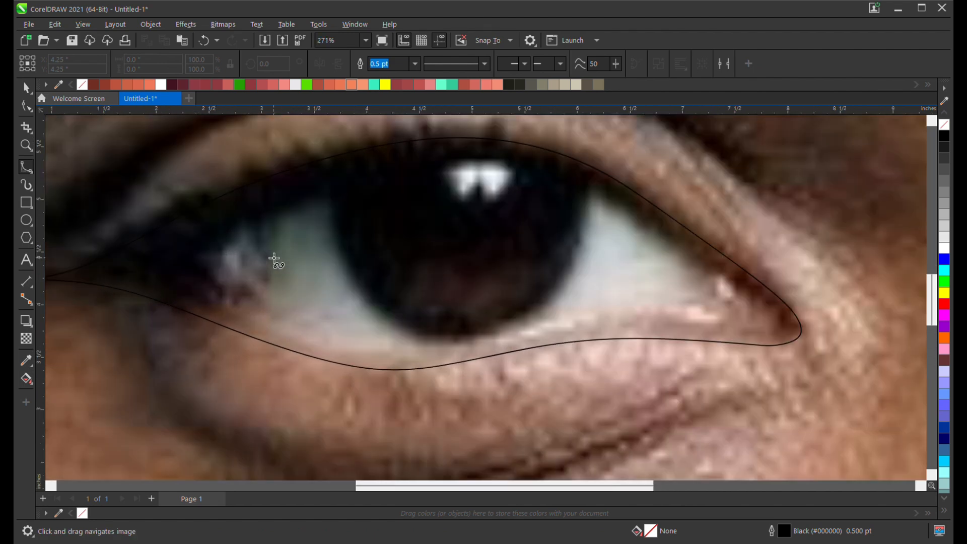
pyautogui.scroll(-8, 214, 235)
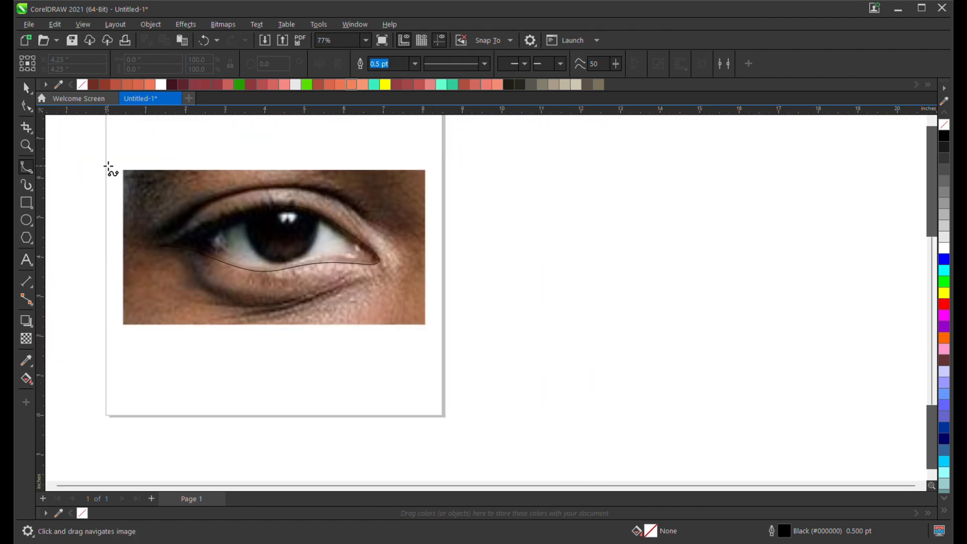
pyautogui.click(24, 90)
pyautogui.scroll(2, 170, 199)
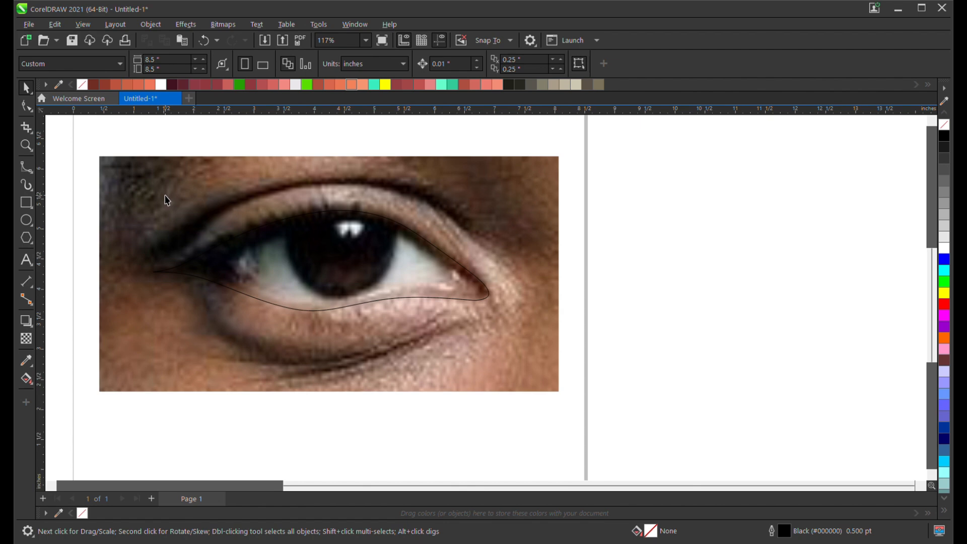
pyautogui.click(145, 196)
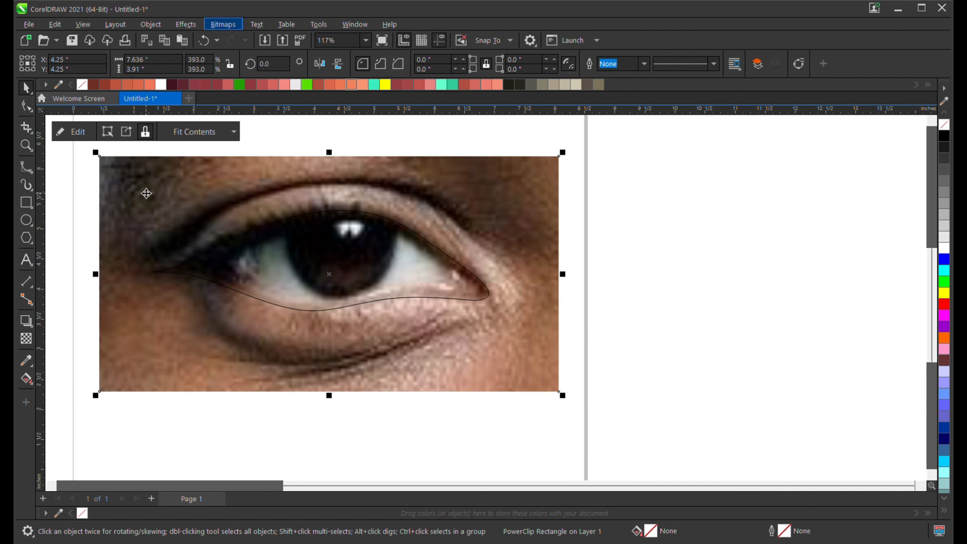
pyautogui.hotkey('alt', 'b')
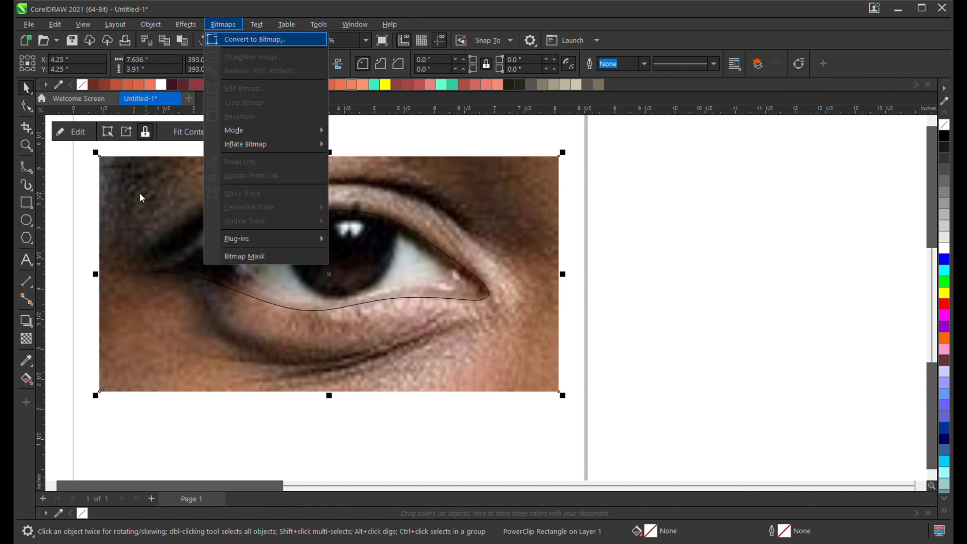
pyautogui.press('Escape')
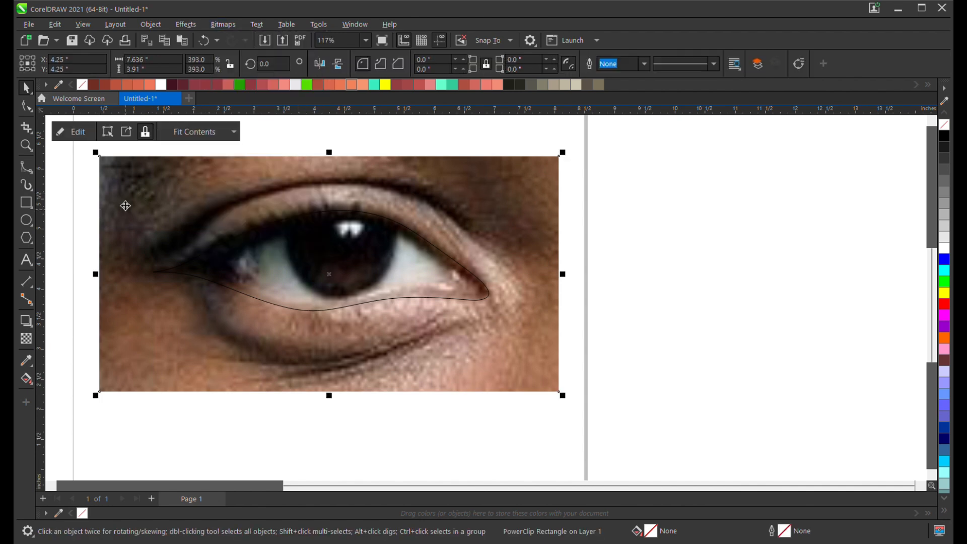
pyautogui.click(75, 131)
pyautogui.scroll(-2, 163, 212)
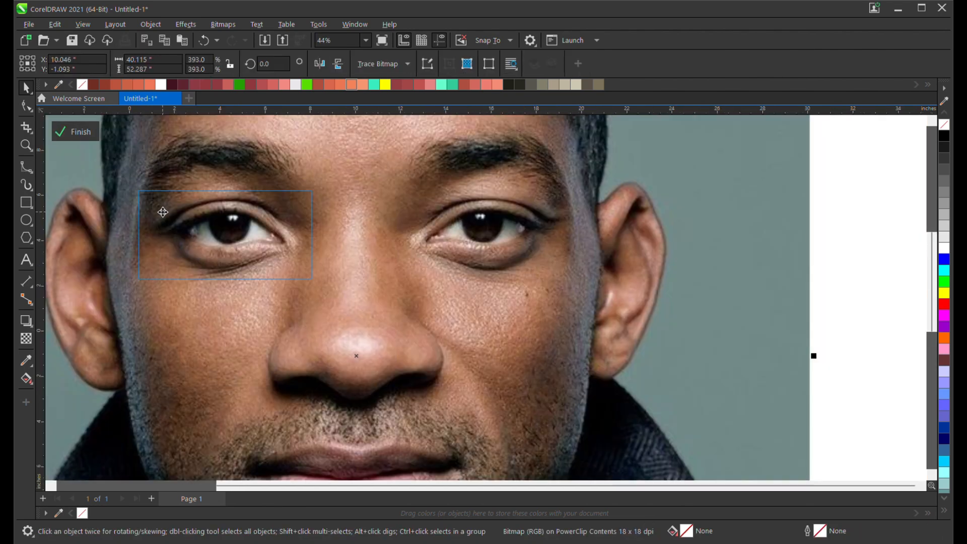
pyautogui.scroll(2, 163, 212)
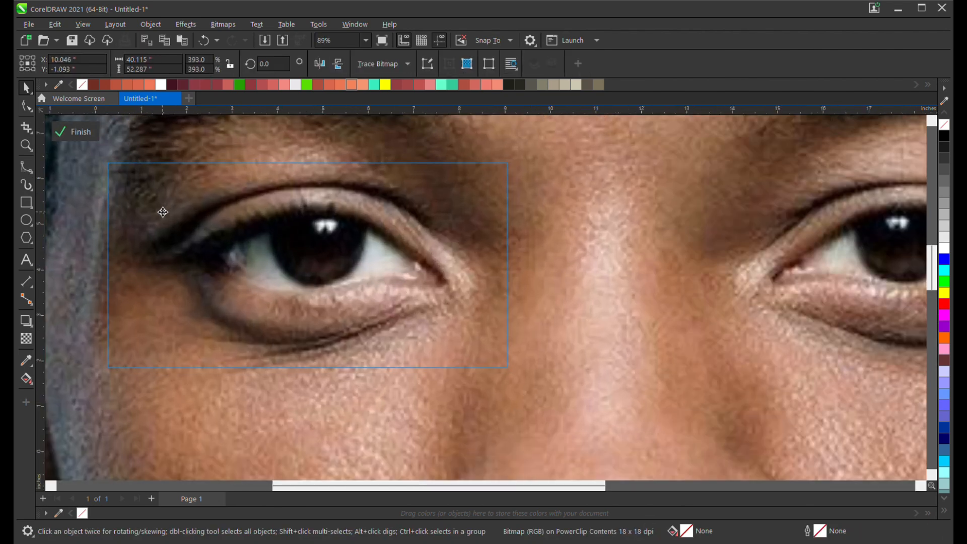
pyautogui.click(76, 131)
pyautogui.scroll(2, 216, 234)
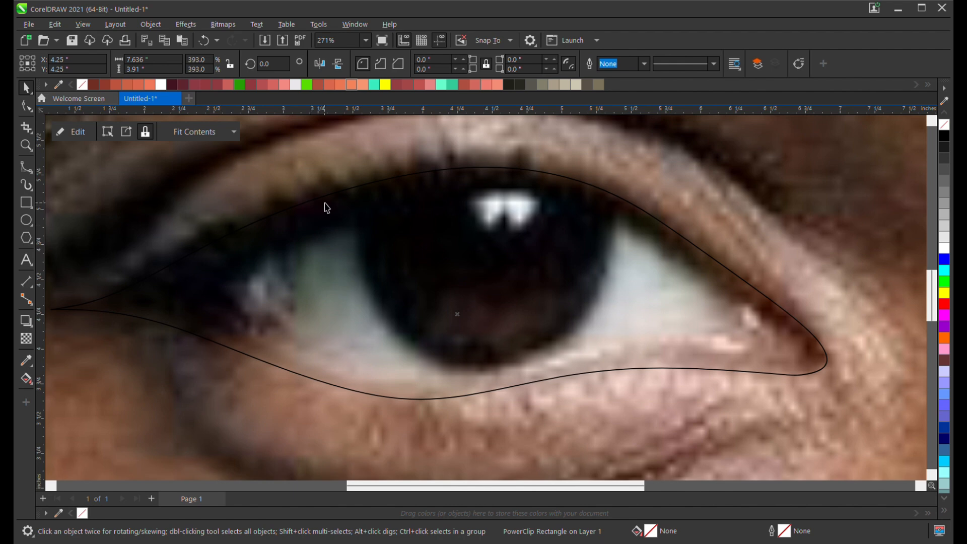
pyautogui.scroll(-1, 326, 209)
pyautogui.scroll(-1, 302, 210)
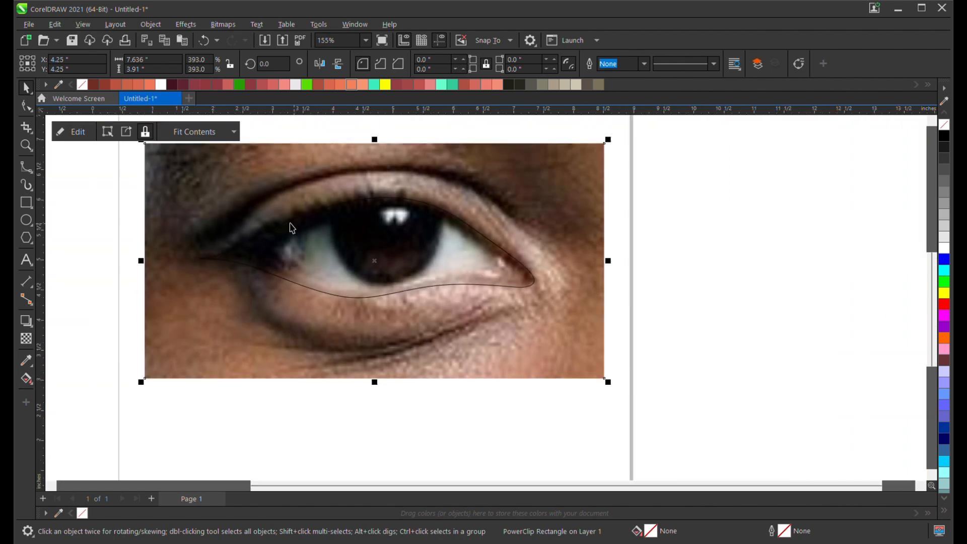
# Apply a uniform transparency of 50 to the photo inside the PowerClip frame and finish editing its contents.
pyautogui.click(76, 130)
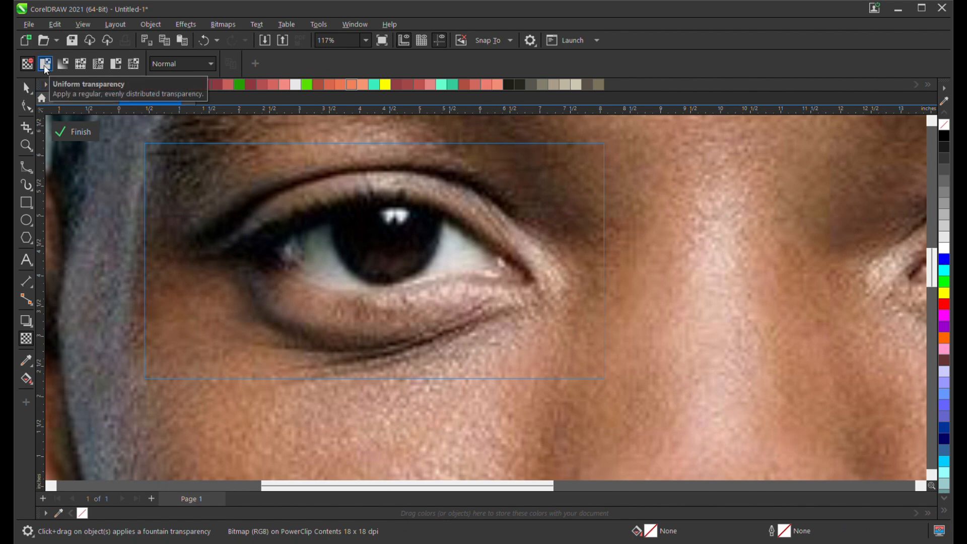
pyautogui.click(45, 64)
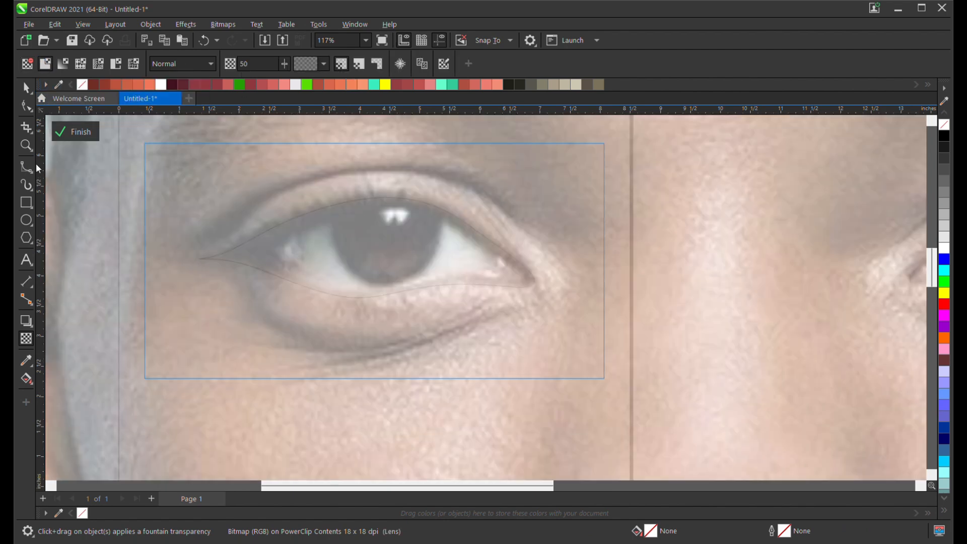
pyautogui.click(70, 134)
pyautogui.scroll(2, 328, 247)
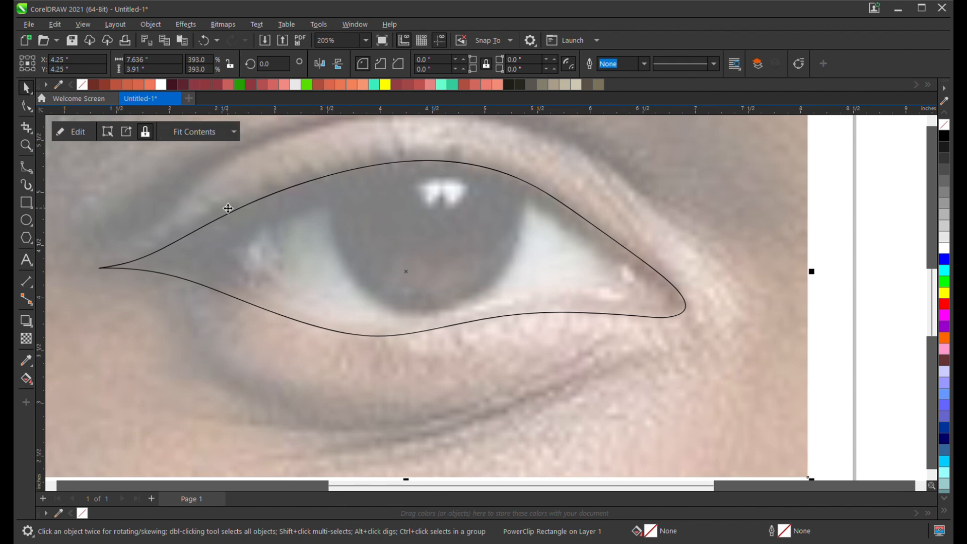
# Start a second B-Spline curve inside the eye outline, following the lower edge of the upper lid across the iris towards the inner corner.
pyautogui.click(23, 169)
pyautogui.scroll(2, 309, 237)
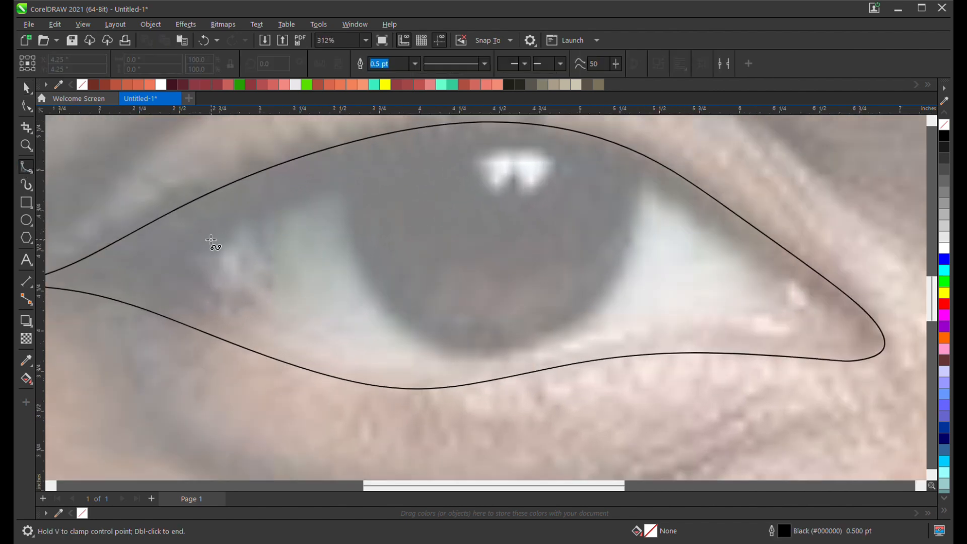
pyautogui.click(211, 240)
pyautogui.click(337, 187)
pyautogui.click(475, 150)
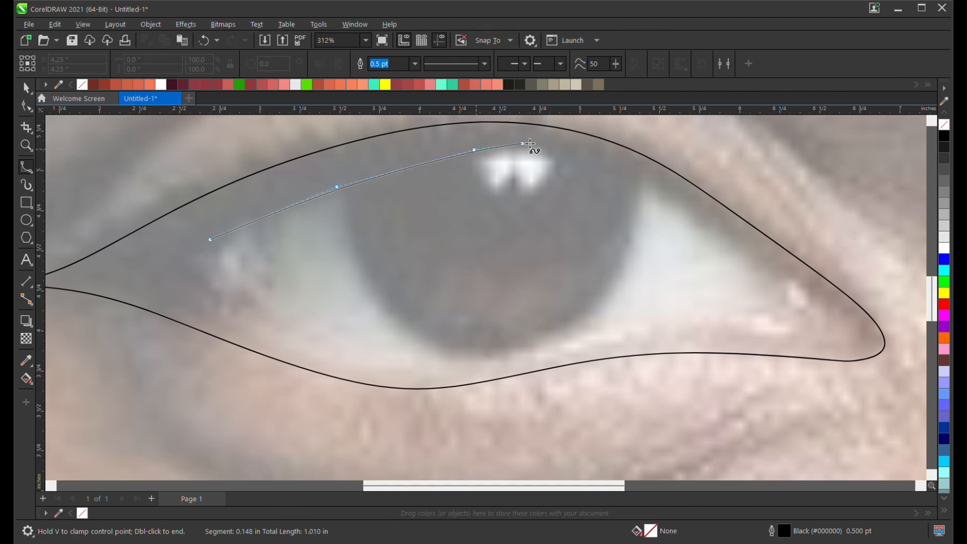
pyautogui.moveTo(657, 193); pyautogui.dragTo(708, 225)
# Carry the second B-Spline curve around the inner corner and back along the lower lid, closing it at about 4.55 × 1.32 inches.
pyautogui.click(864, 337)
pyautogui.click(862, 346)
pyautogui.click(750, 335)
pyautogui.click(607, 337)
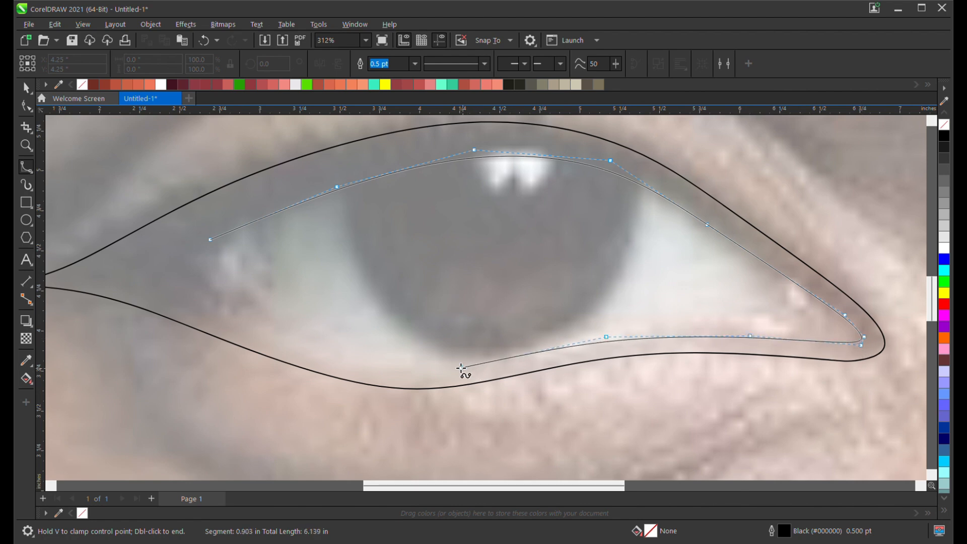
pyautogui.click(455, 366)
pyautogui.click(354, 371)
pyautogui.click(196, 307)
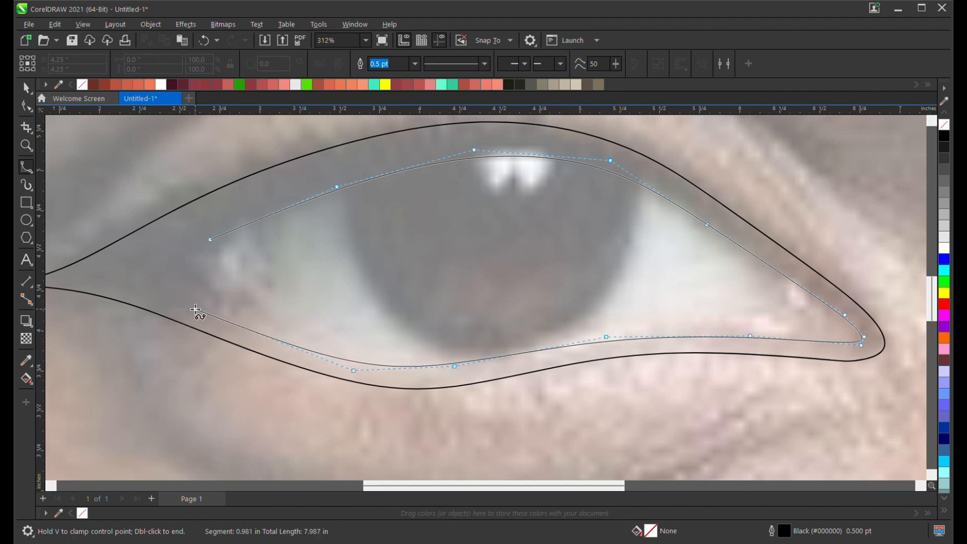
pyautogui.click(132, 288)
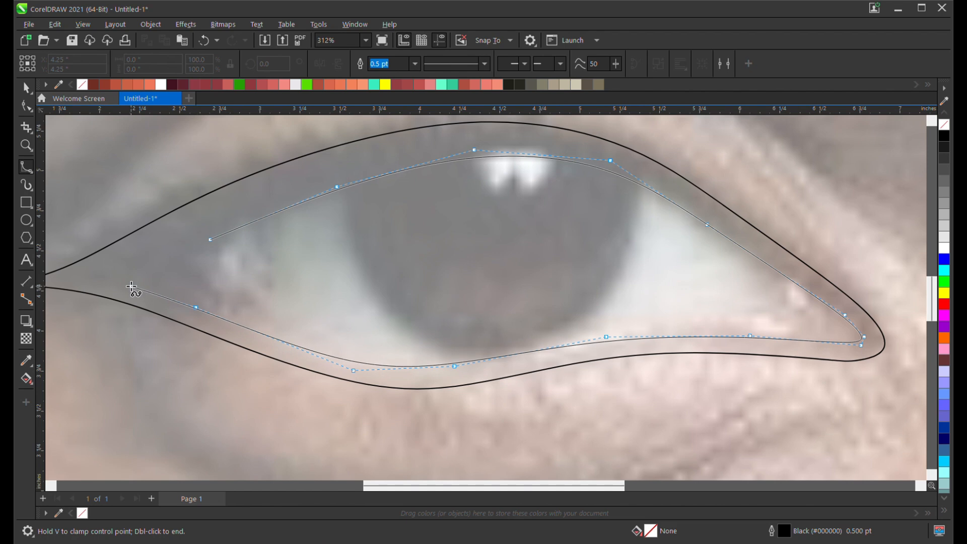
pyautogui.click(211, 241)
pyautogui.scroll(-3, 212, 244)
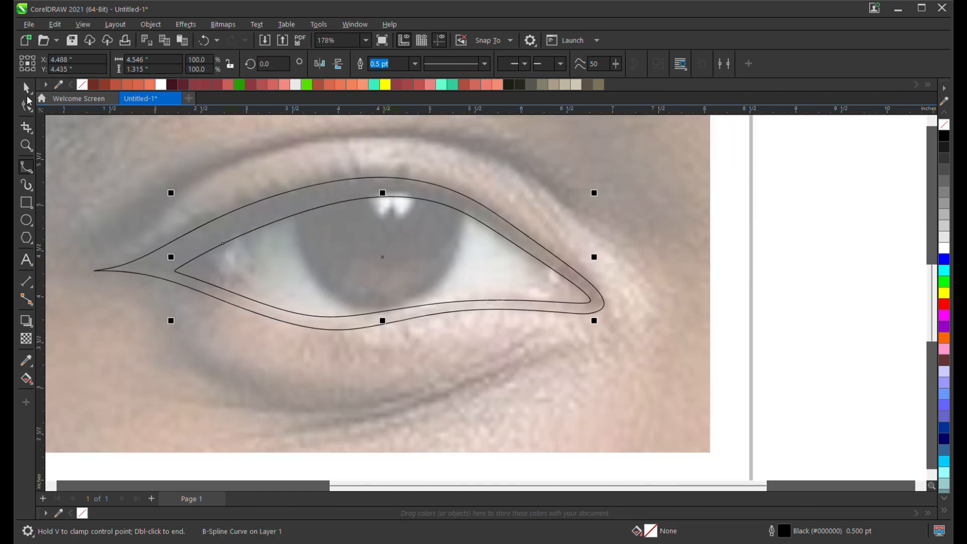
# Reduce the photo's uniform transparency to 30 inside the PowerClip frame and finish editing its contents.
pyautogui.click(27, 89)
pyautogui.doubleClick(280, 164)
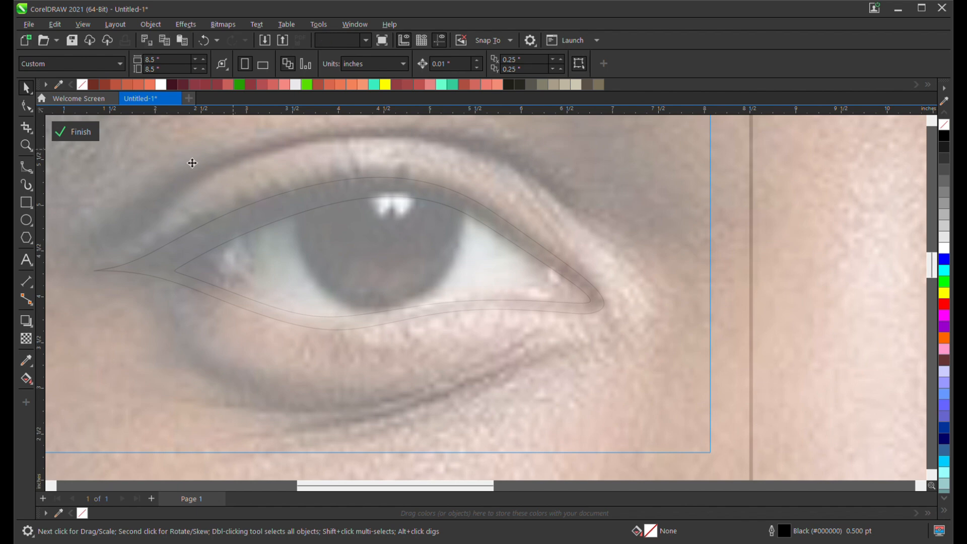
pyautogui.click(26, 339)
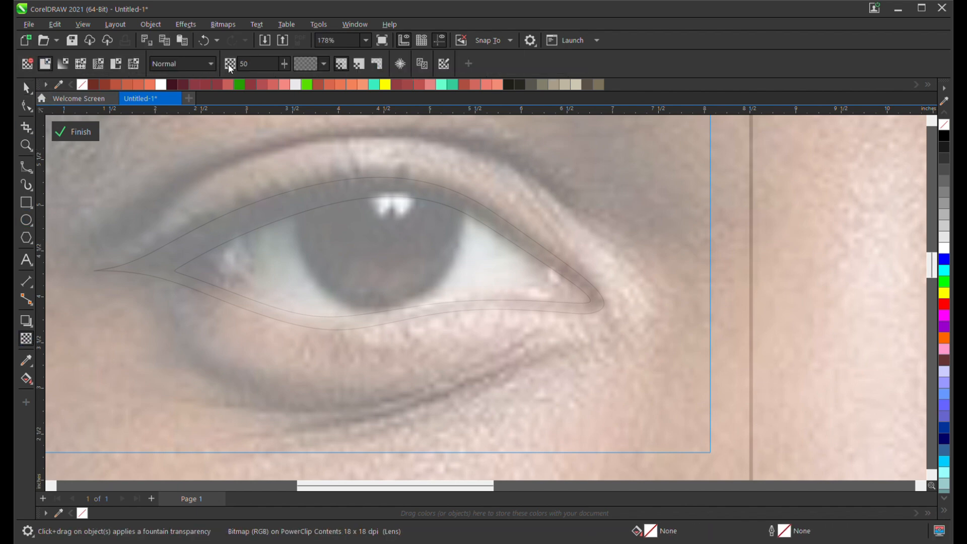
pyautogui.moveTo(285, 64); pyautogui.dragTo(275, 56)
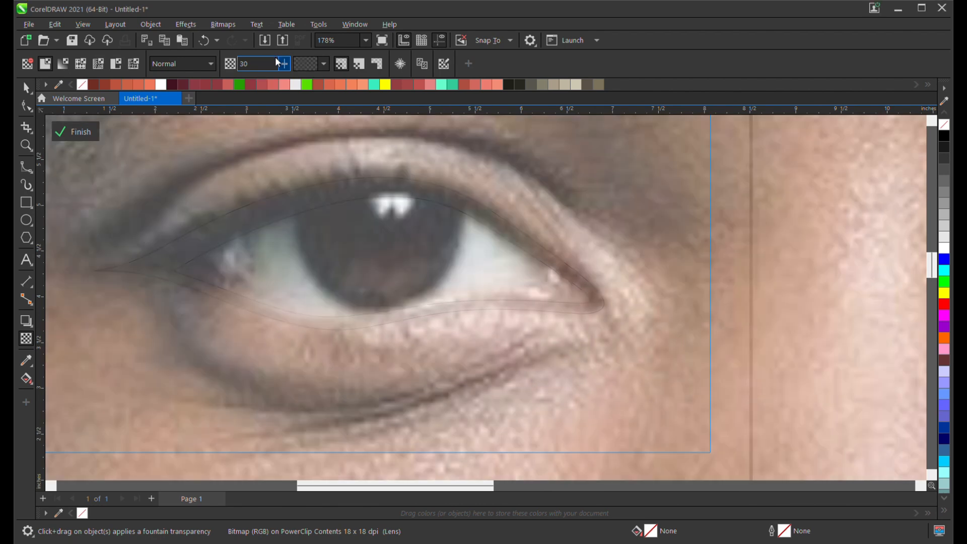
pyautogui.click(28, 88)
pyautogui.click(23, 165)
pyautogui.scroll(-3, 301, 271)
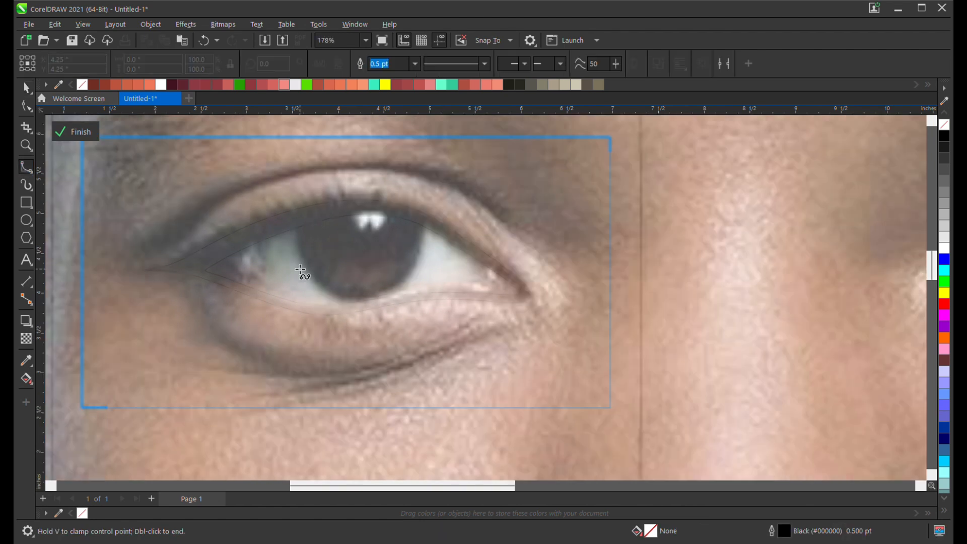
pyautogui.click(62, 131)
pyautogui.press('space')
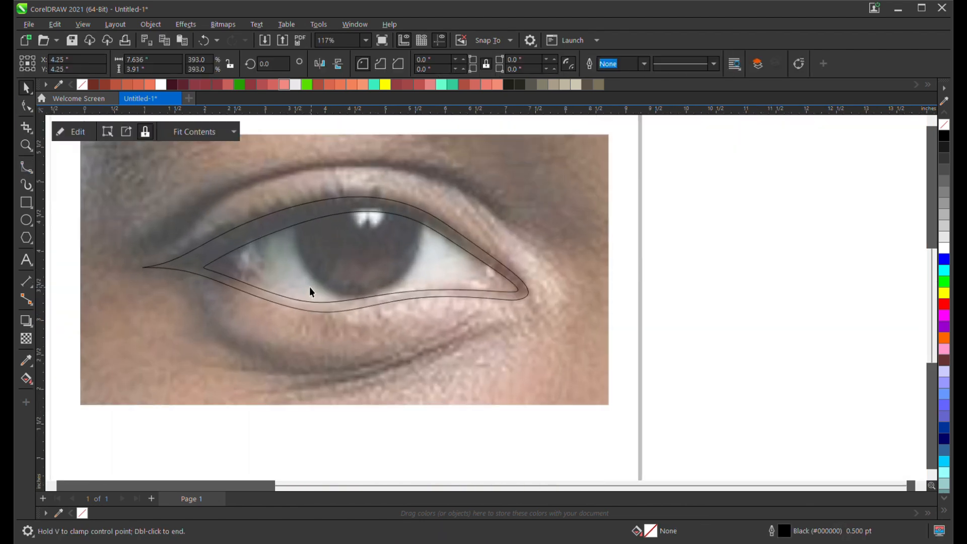
# Trace the iris as a closed B-Spline curve extending above the upper lid, about 1.80 × 1.65 inches.
pyautogui.scroll(3, 310, 286)
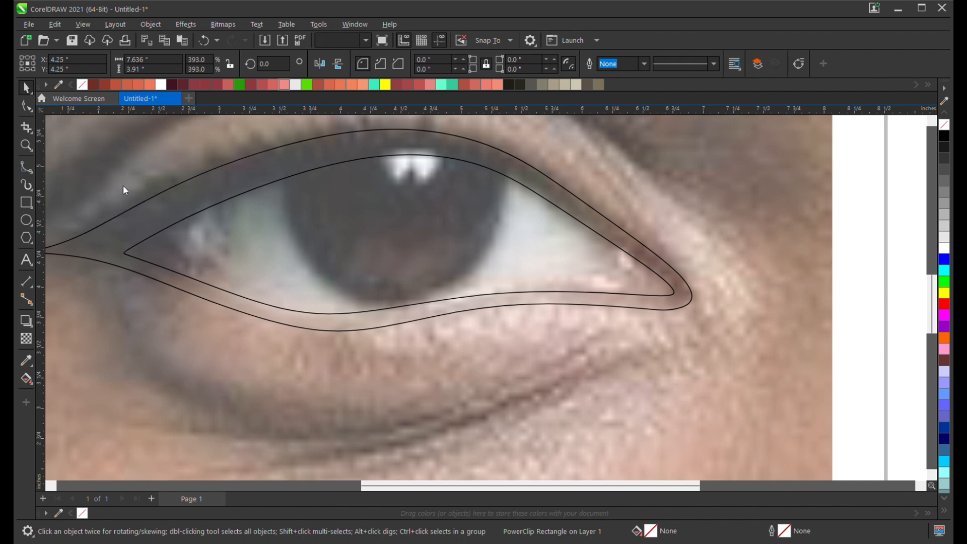
pyautogui.click(20, 170)
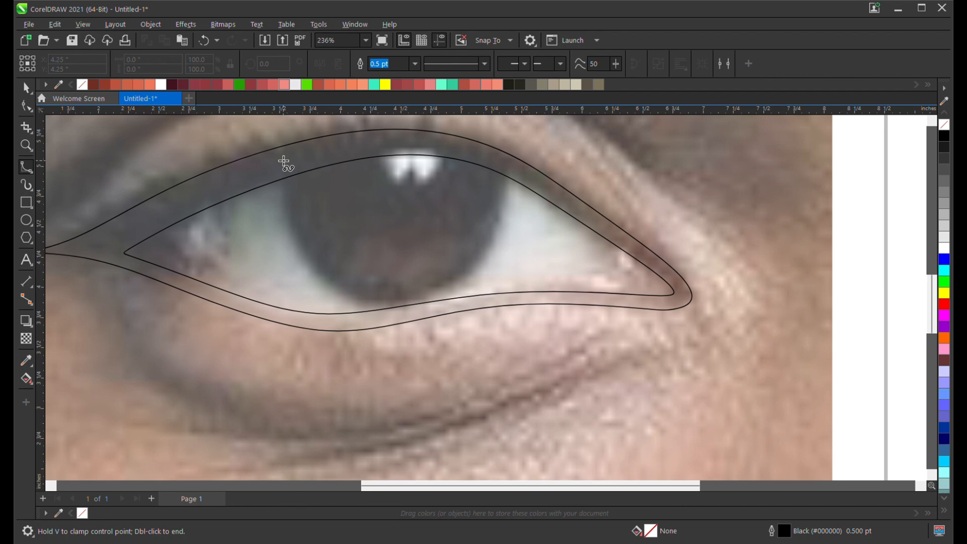
pyautogui.click(284, 161)
pyautogui.click(285, 214)
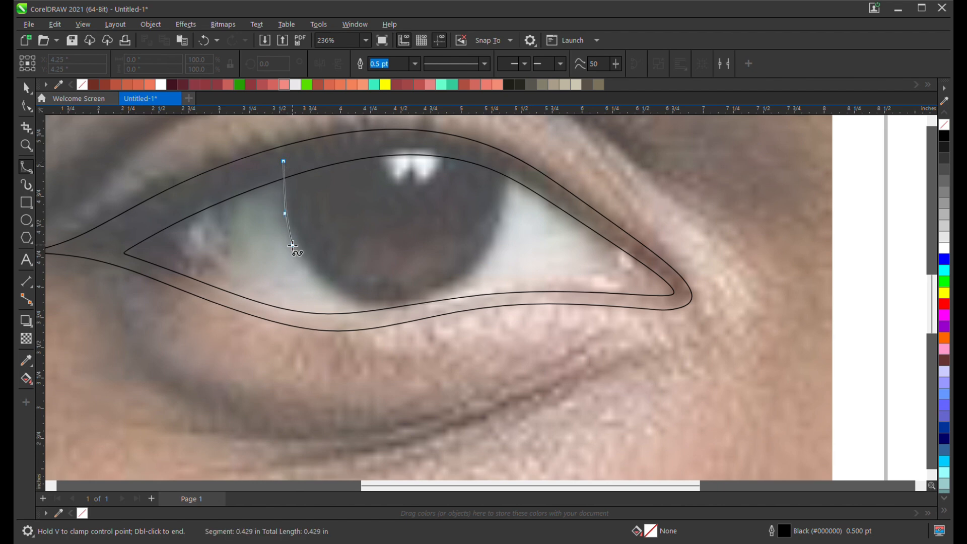
pyautogui.click(303, 268)
pyautogui.click(342, 303)
pyautogui.click(402, 320)
pyautogui.click(488, 288)
pyautogui.click(514, 180)
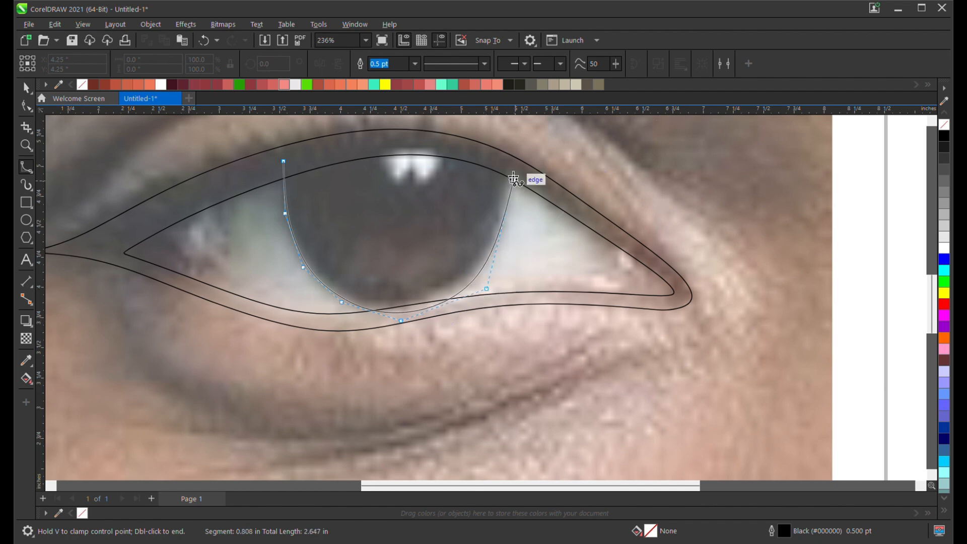
pyautogui.click(477, 130)
pyautogui.click(361, 120)
pyautogui.click(284, 184)
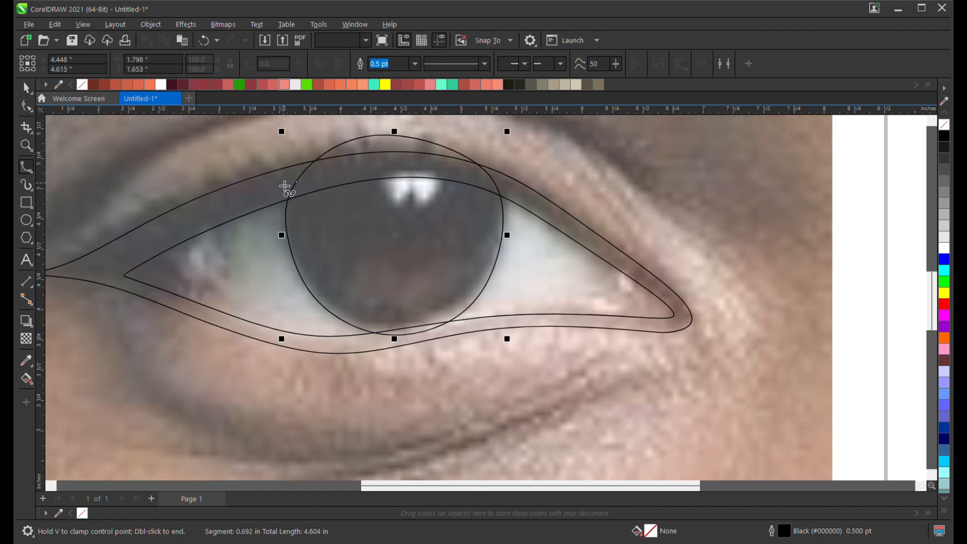
# Try trimming the inner eye outline with the iris shape and deleting the iris shape, and undo both operations.
pyautogui.press('space')
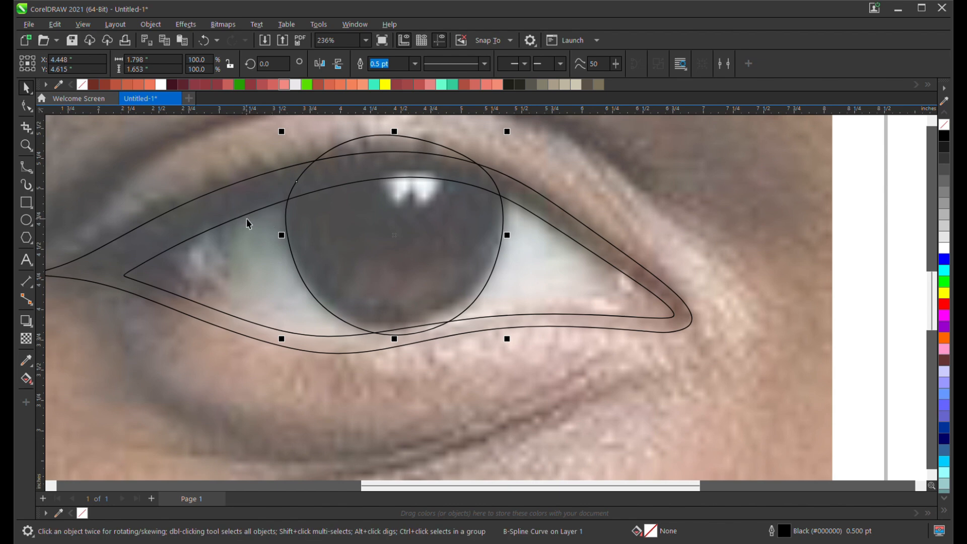
pyautogui.click(248, 219)
pyautogui.click(302, 177)
pyautogui.keyDown('shift'); pyautogui.click(248, 219); pyautogui.keyUp('shift')
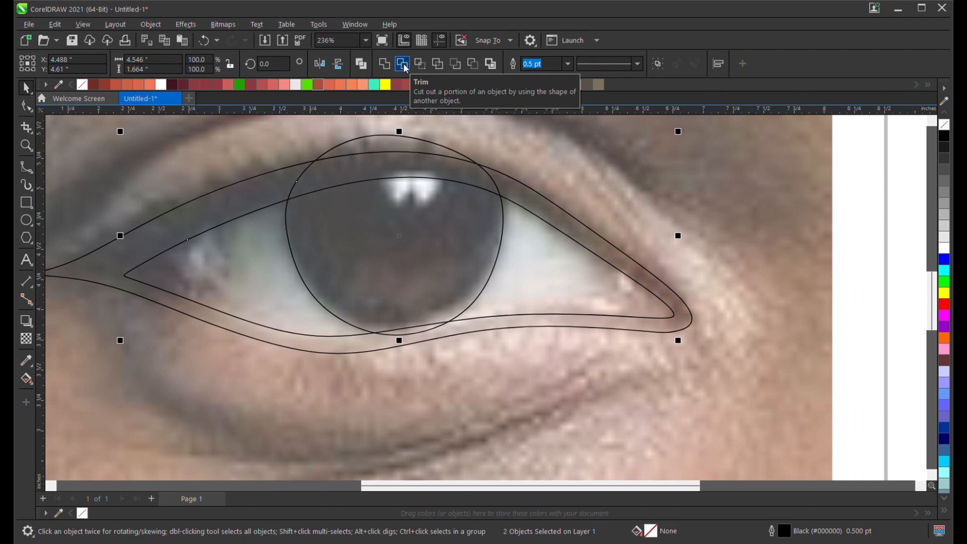
pyautogui.click(404, 64)
pyautogui.click(400, 139)
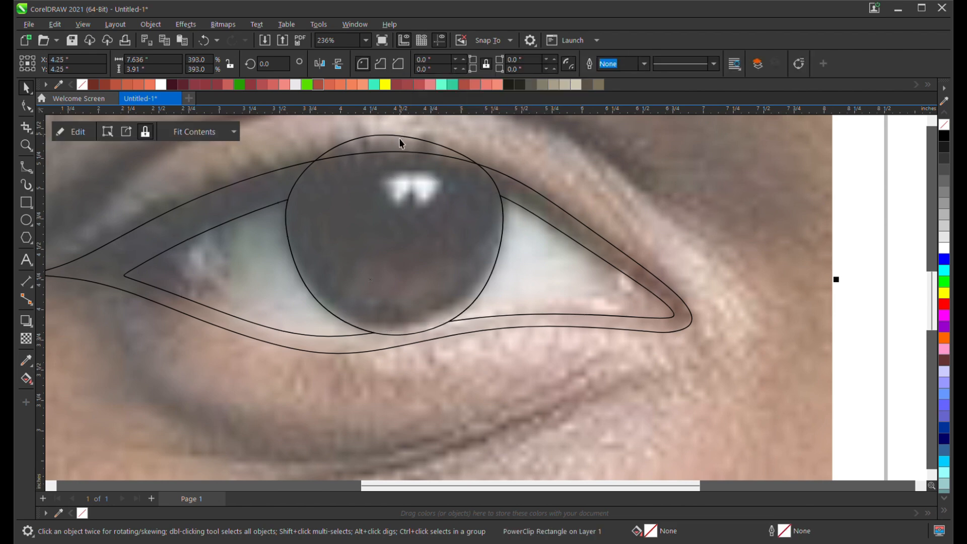
pyautogui.click(400, 139)
pyautogui.press('Delete')
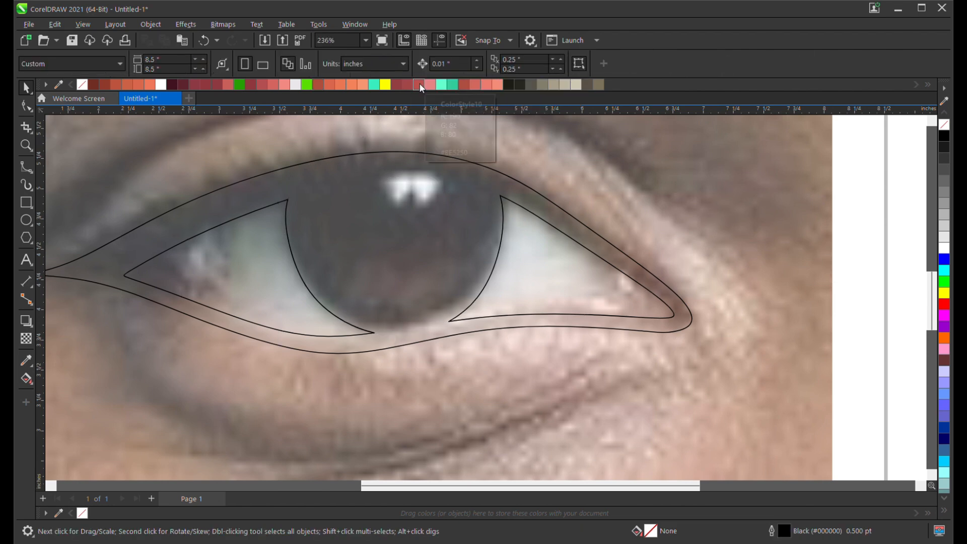
pyautogui.hotkey('ctrl', 'z')
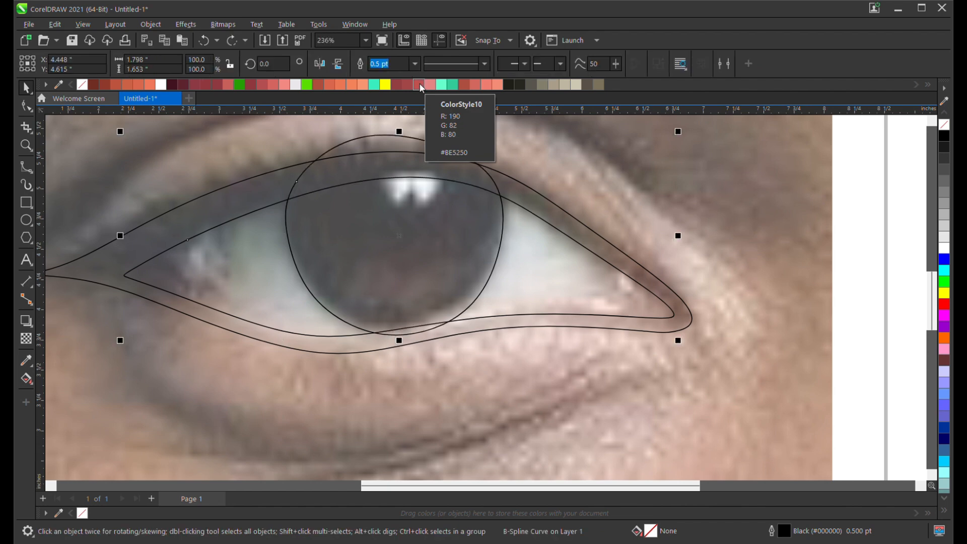
# Try the Smart Fill tool on the two eye-white regions either side of the iris.
pyautogui.click(409, 164)
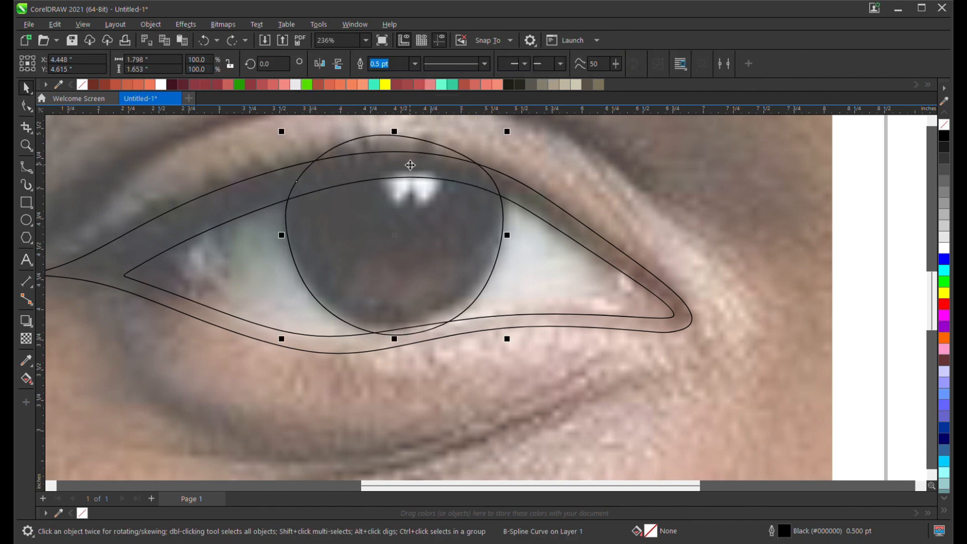
pyautogui.click(31, 383)
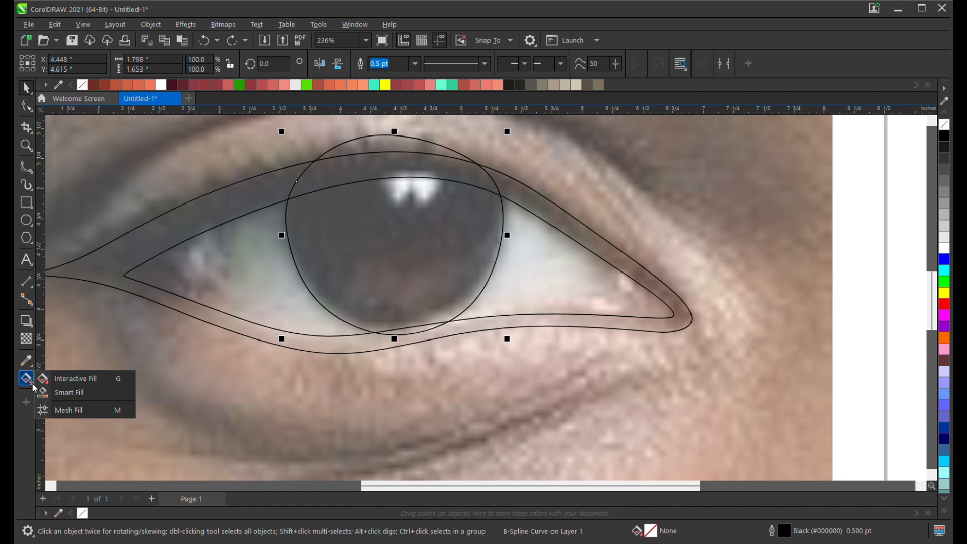
pyautogui.click(61, 410)
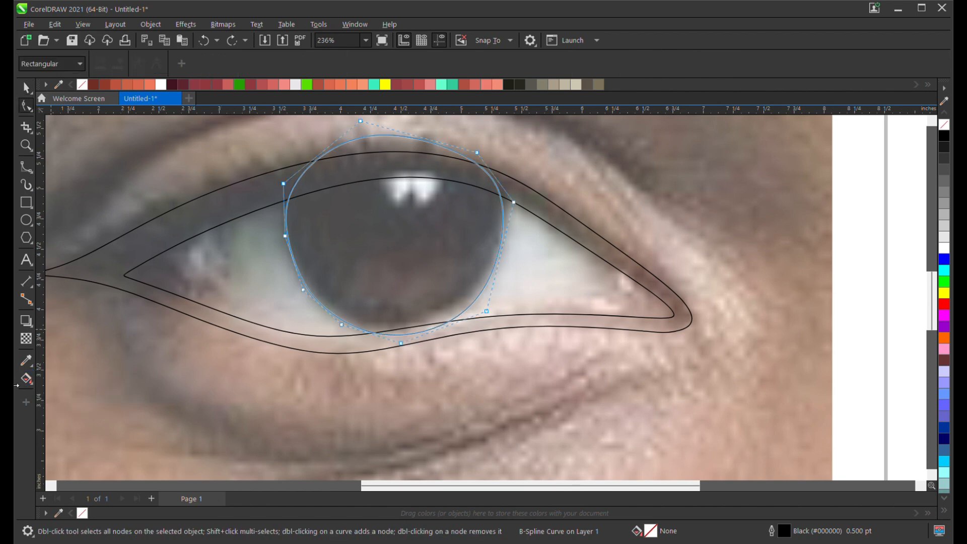
pyautogui.click(33, 384)
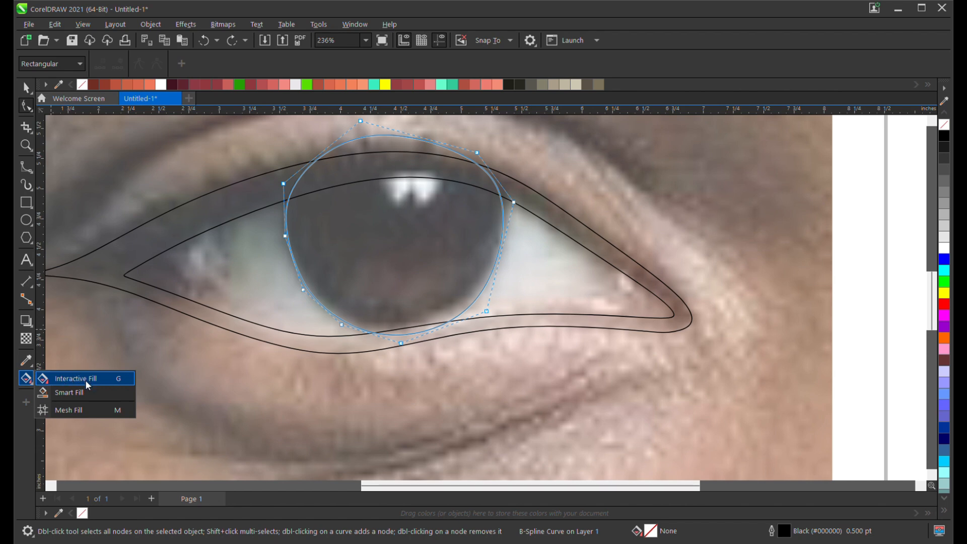
pyautogui.click(69, 392)
pyautogui.click(154, 268)
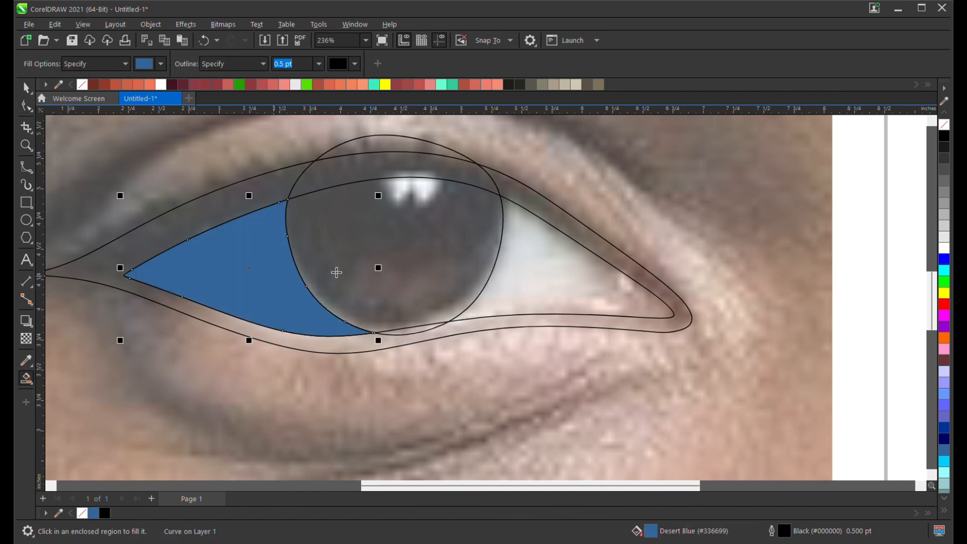
pyautogui.click(513, 286)
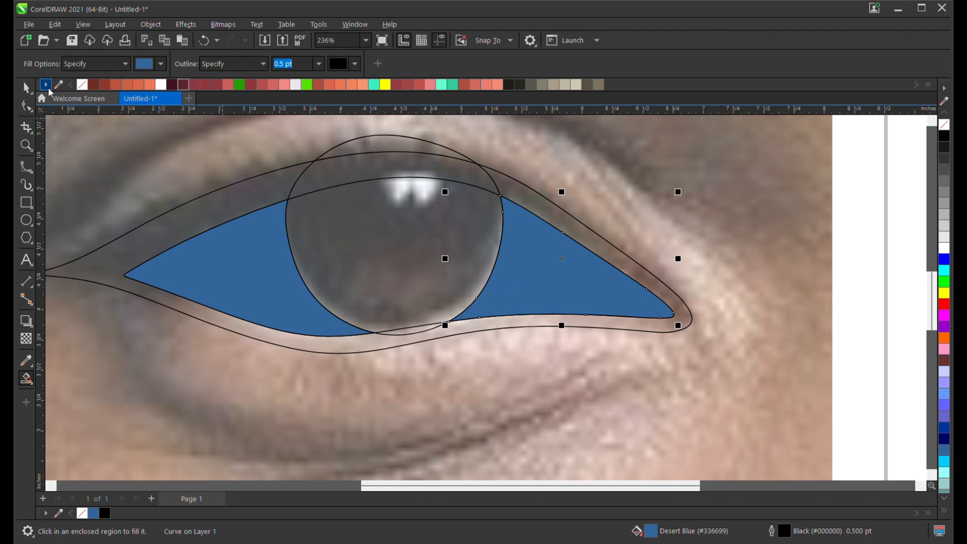
# Move the iris outline aside towards the inner corner, and undo the move and both Smart Fill shapes.
pyautogui.click(27, 88)
pyautogui.click(334, 214)
pyautogui.moveTo(334, 214); pyautogui.dragTo(644, 240)
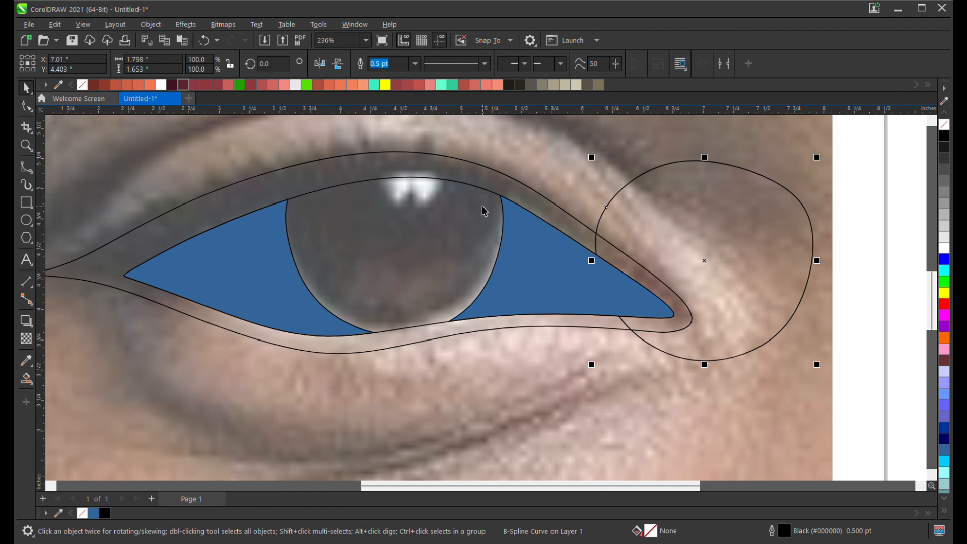
pyautogui.click(204, 40)
pyautogui.click(204, 40)
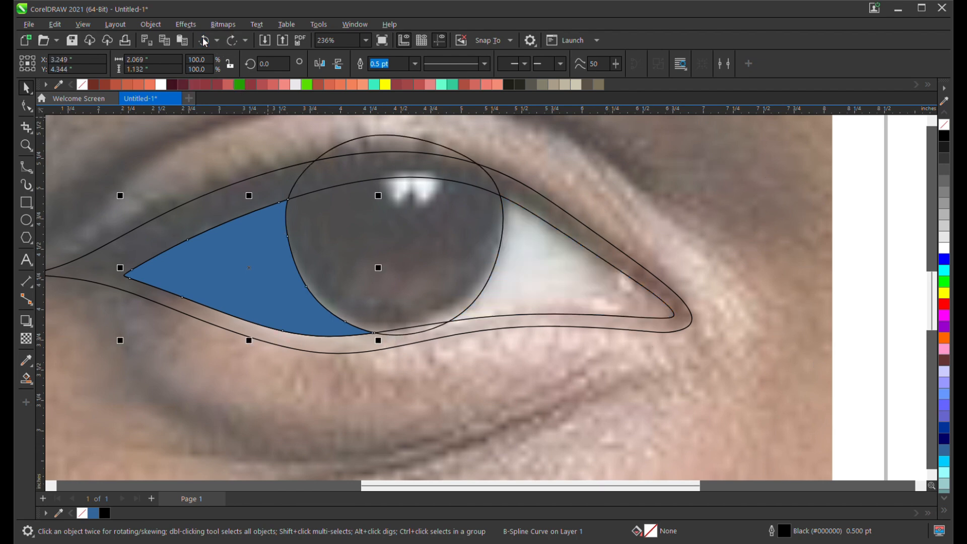
pyautogui.click(204, 40)
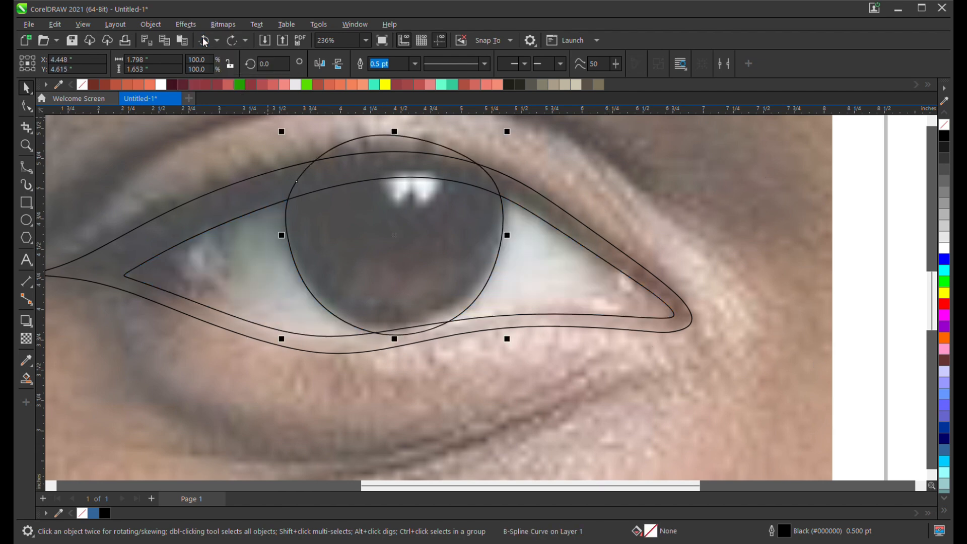
# Trim the inner eye outline with the iris shape and delete the iris shape, leaving only the two eye-white shapes.
pyautogui.click(254, 276)
pyautogui.click(254, 276)
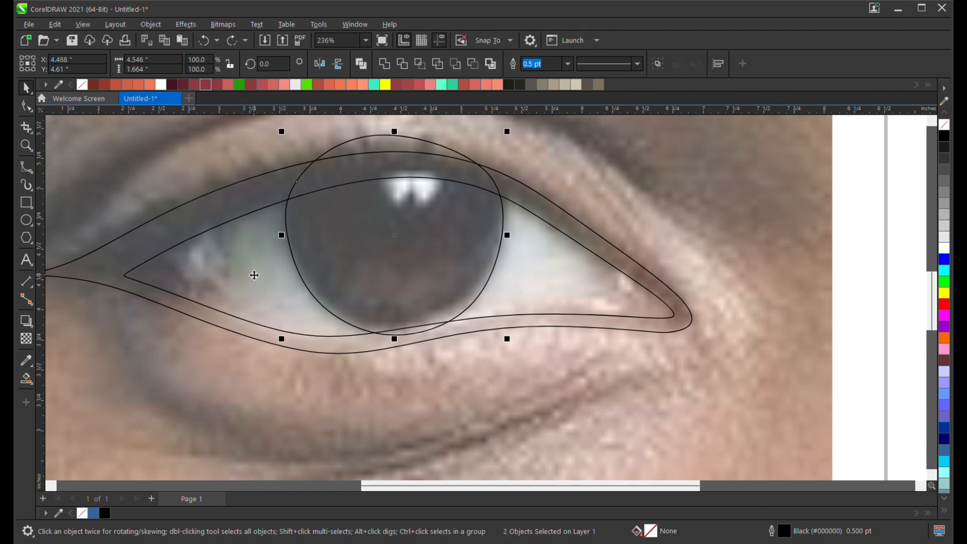
pyautogui.click(254, 276)
pyautogui.keyDown('shift'); pyautogui.click(254, 276); pyautogui.keyUp('shift')
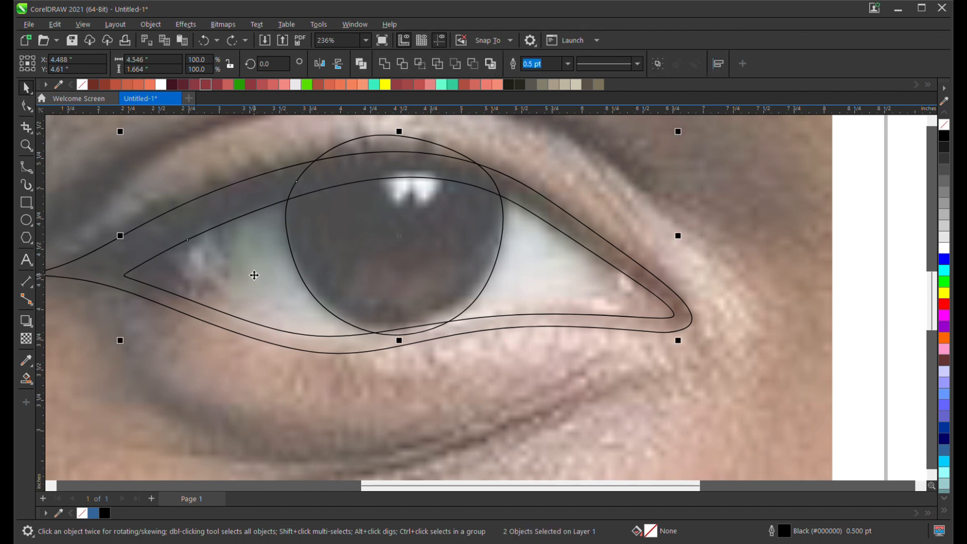
pyautogui.click(402, 69)
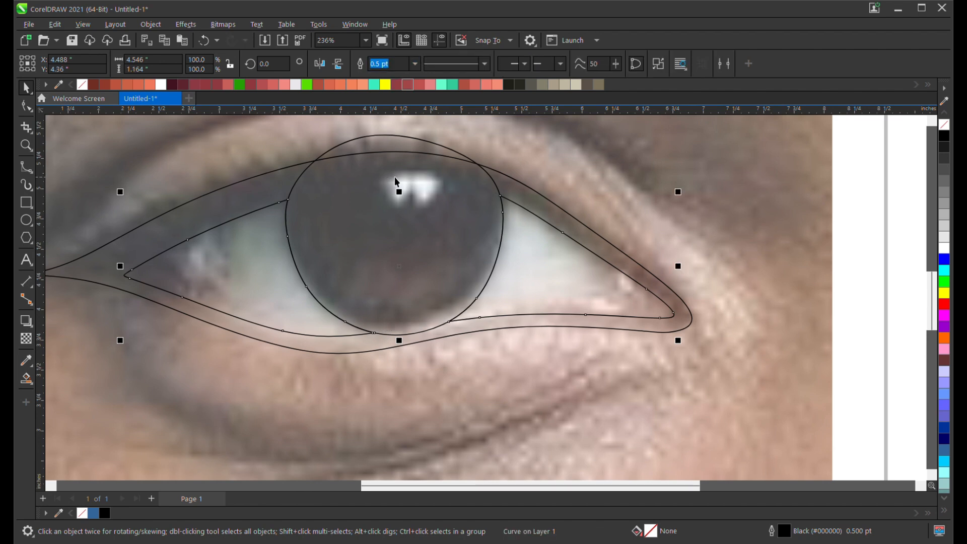
pyautogui.press('Delete')
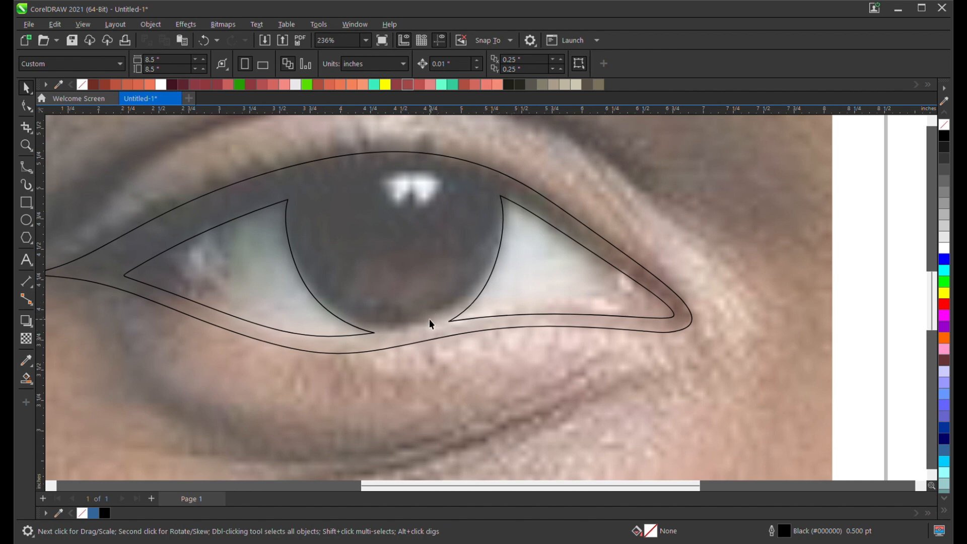
# Trace the white light reflection in the iris as a closed, double-lobed B-Spline shape about 0.49 × 0.26 inches.
pyautogui.click(26, 167)
pyautogui.scroll(2, 406, 216)
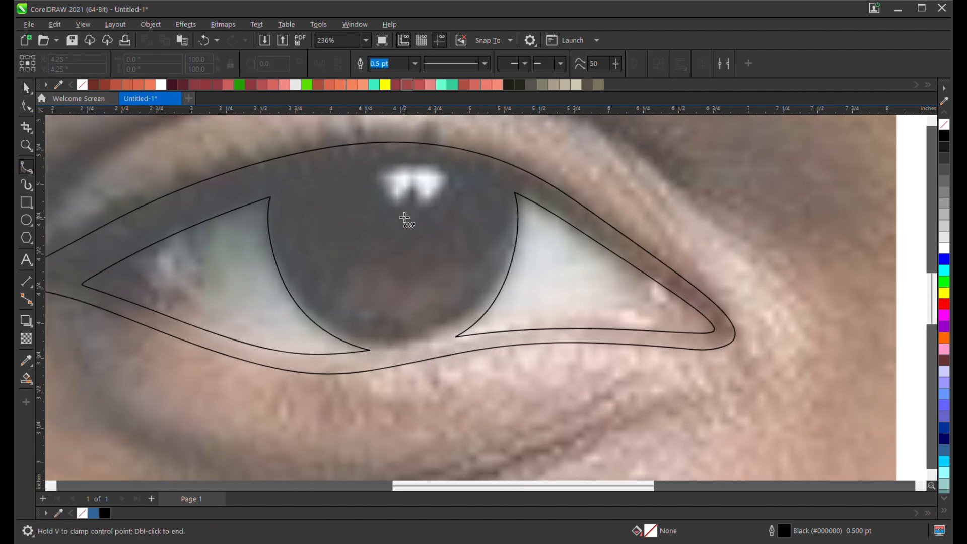
pyautogui.click(406, 161)
pyautogui.click(380, 163)
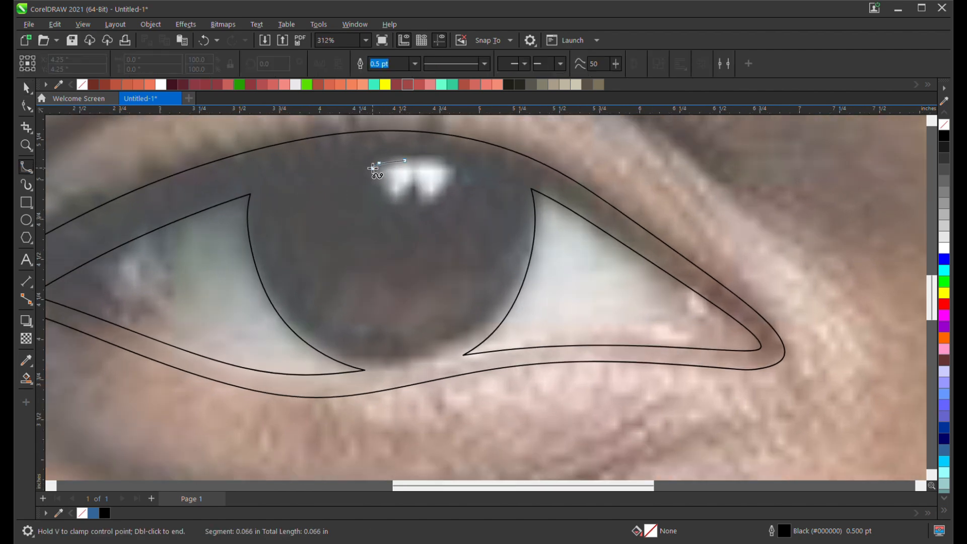
pyautogui.click(373, 168)
pyautogui.click(381, 179)
pyautogui.click(398, 204)
pyautogui.click(405, 198)
pyautogui.click(418, 185)
pyautogui.click(428, 204)
pyautogui.click(439, 200)
pyautogui.click(458, 167)
pyautogui.click(440, 159)
pyautogui.click(405, 161)
pyautogui.moveTo(378, 214); pyautogui.dragTo(434, 197)
pyautogui.scroll(-1, 434, 197)
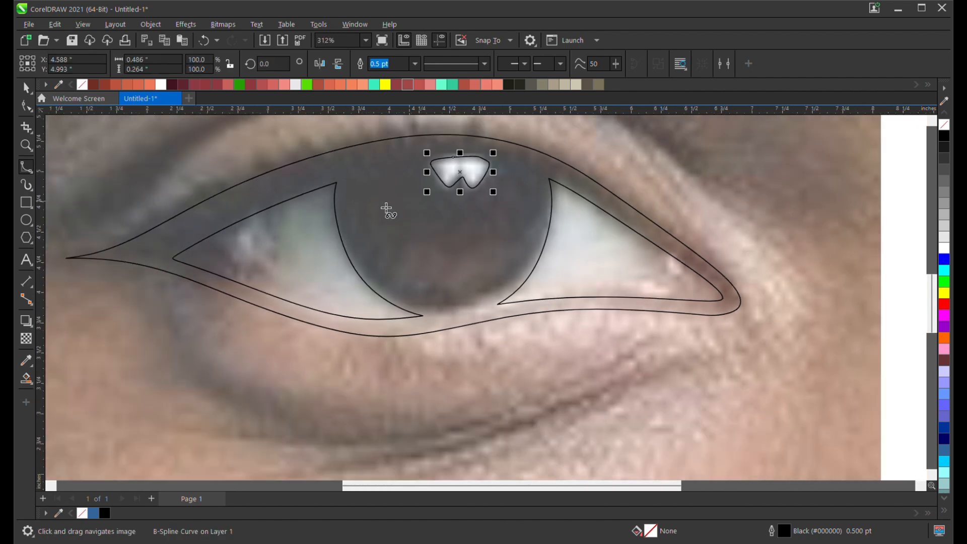
# Remove the transparency from the photo inside the PowerClip frame and finish editing the frame's contents.
pyautogui.scroll(-1, 690, 322)
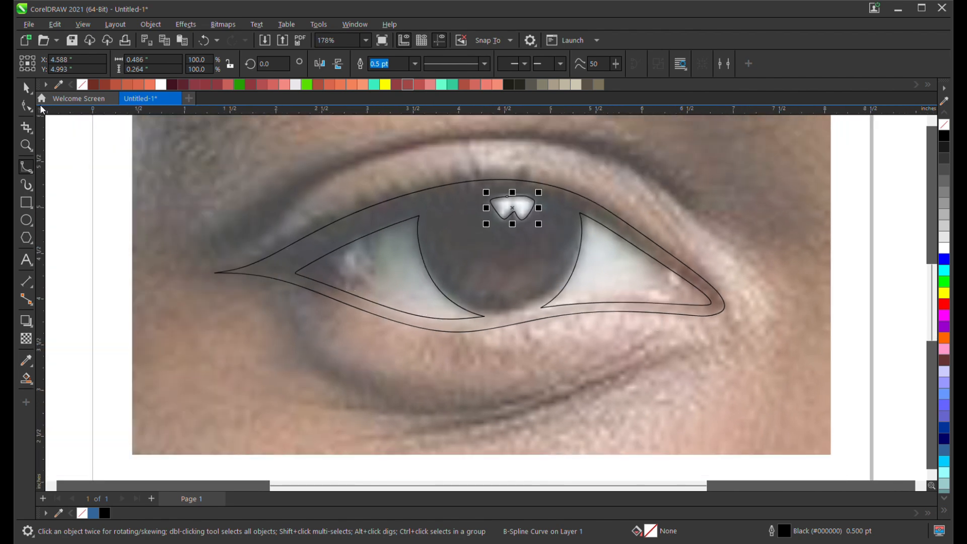
pyautogui.click(27, 88)
pyautogui.scroll(-1, 368, 196)
pyautogui.click(343, 164)
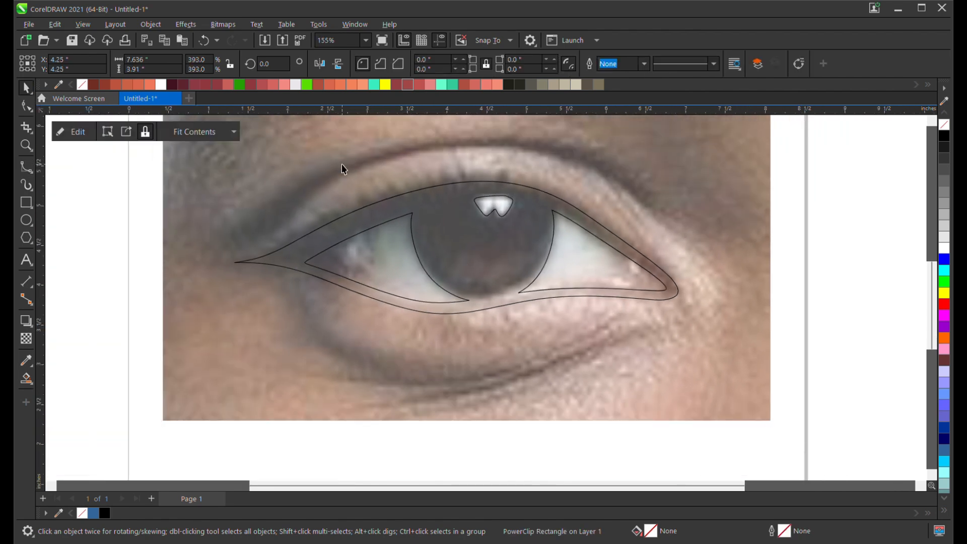
pyautogui.doubleClick(343, 165)
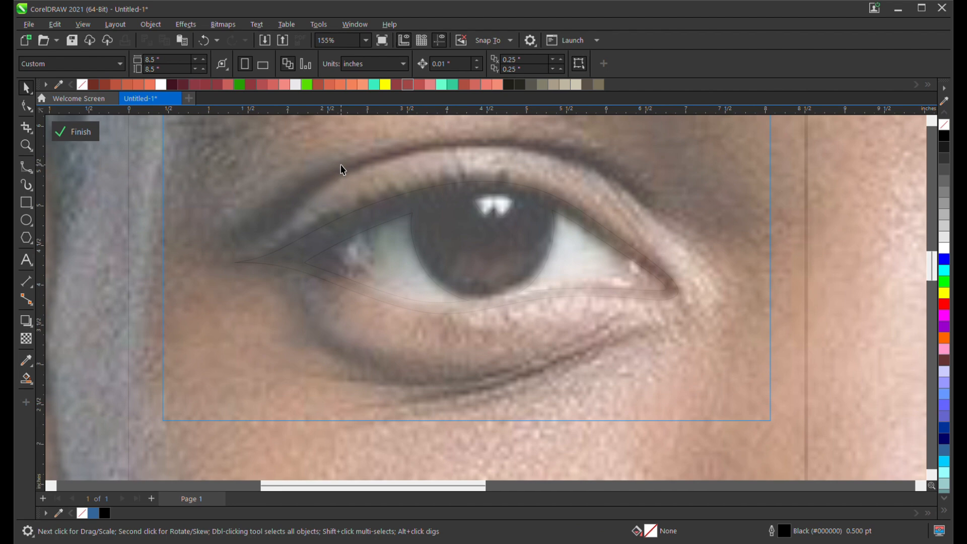
pyautogui.click(26, 339)
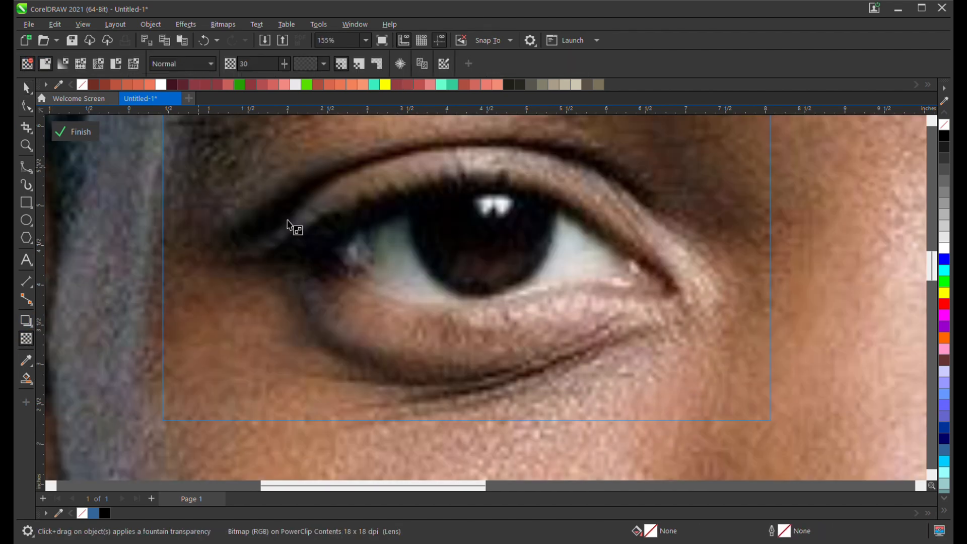
pyautogui.click(76, 131)
pyautogui.scroll(2, 339, 263)
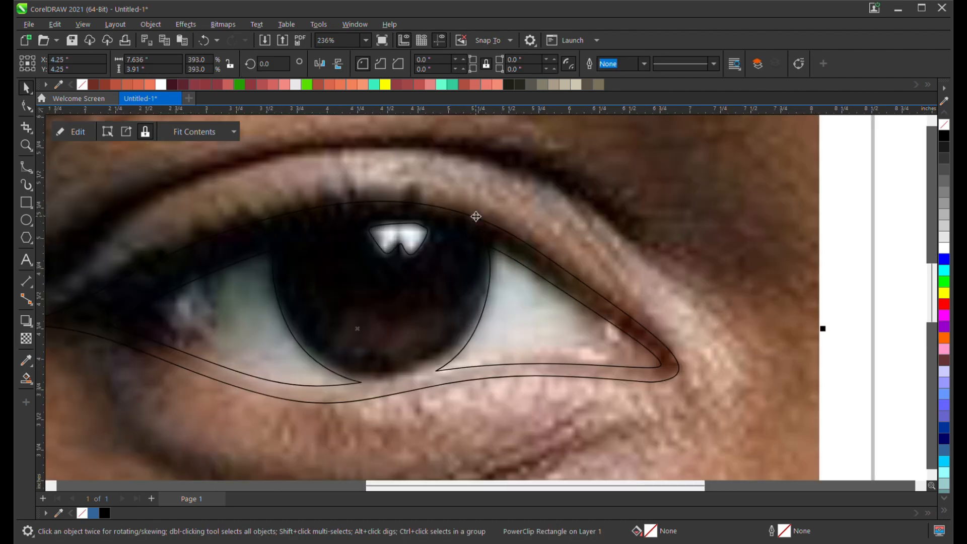
# Apply a Posterize effect at level 5 to the photo inside the PowerClip frame and finish editing the frame.
pyautogui.scroll(-1, 475, 216)
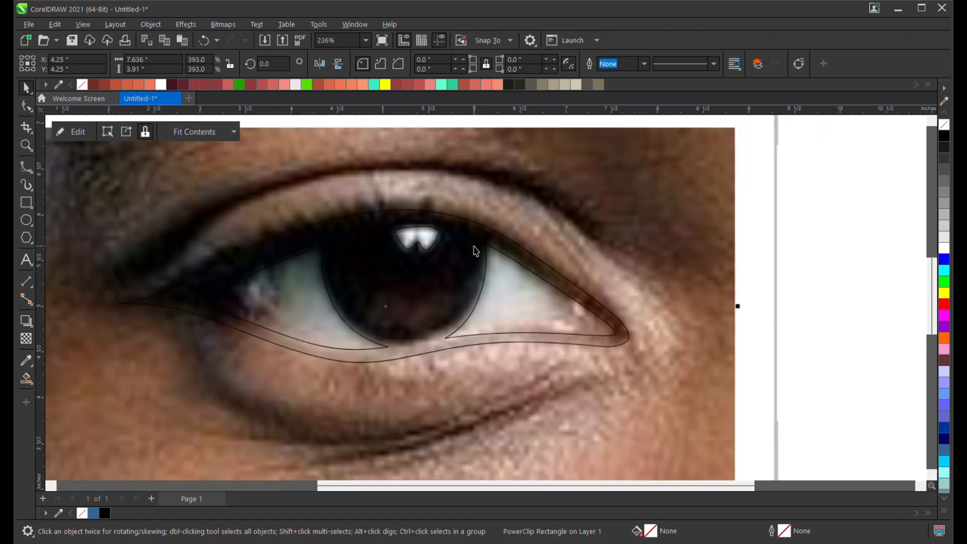
pyautogui.doubleClick(500, 180)
pyautogui.click(482, 182)
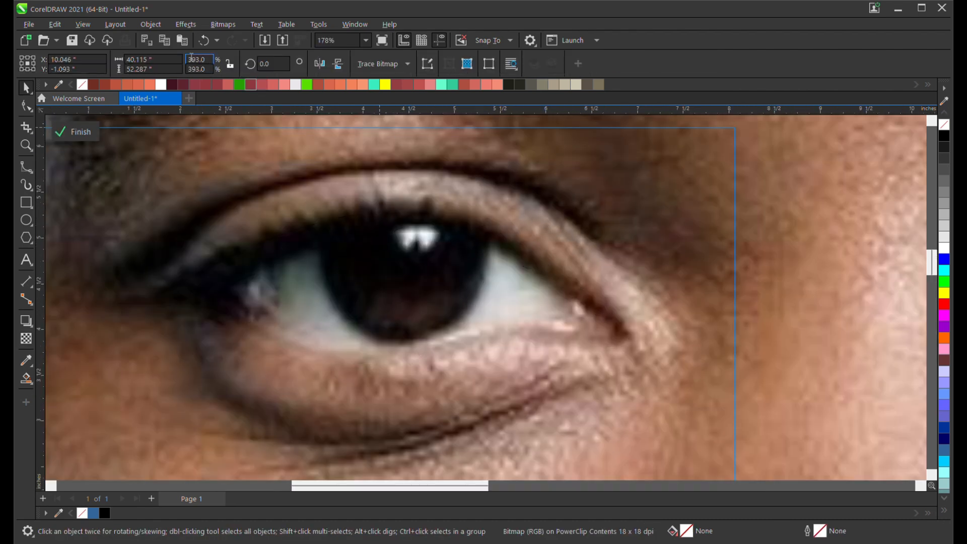
pyautogui.click(192, 25)
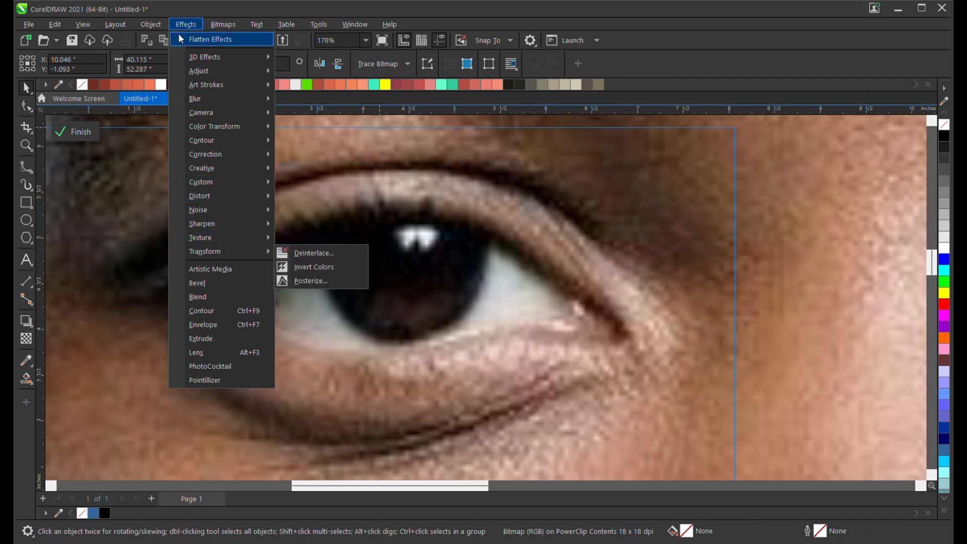
pyautogui.moveTo(217, 251)
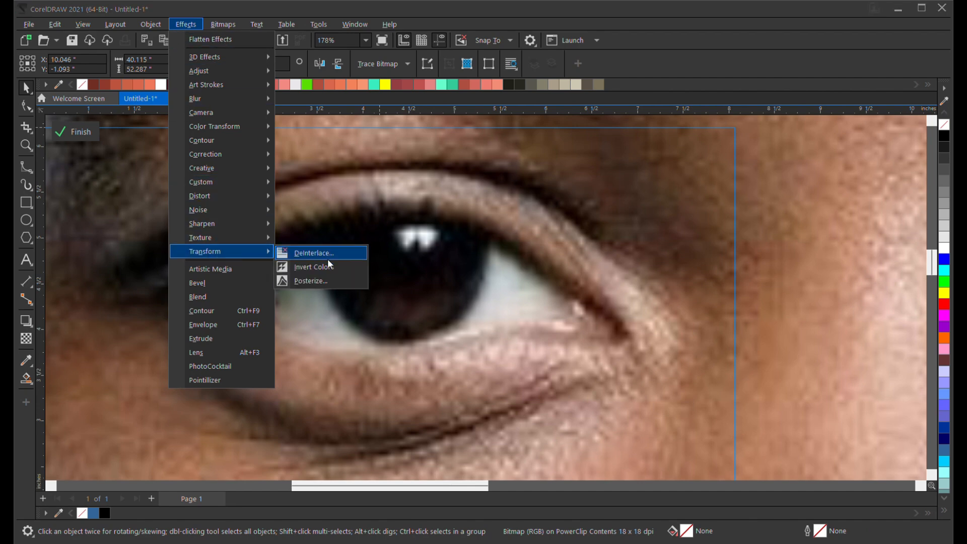
pyautogui.click(326, 287)
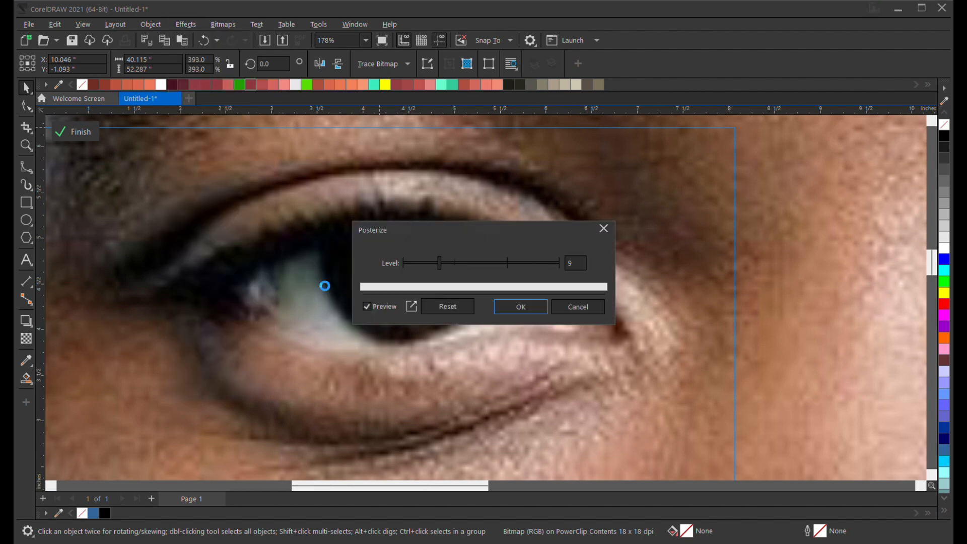
pyautogui.moveTo(407, 227); pyautogui.dragTo(585, 194)
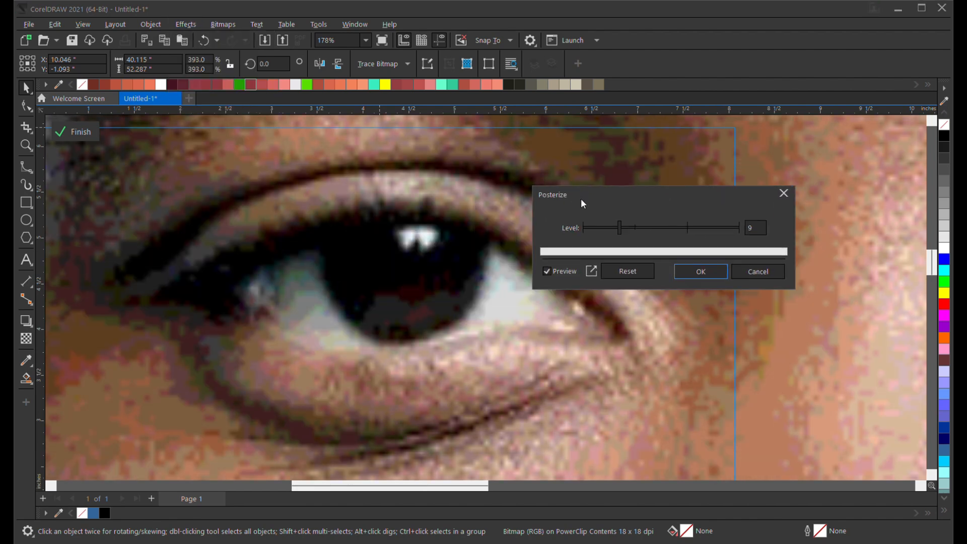
pyautogui.moveTo(418, 277); pyautogui.dragTo(367, 256)
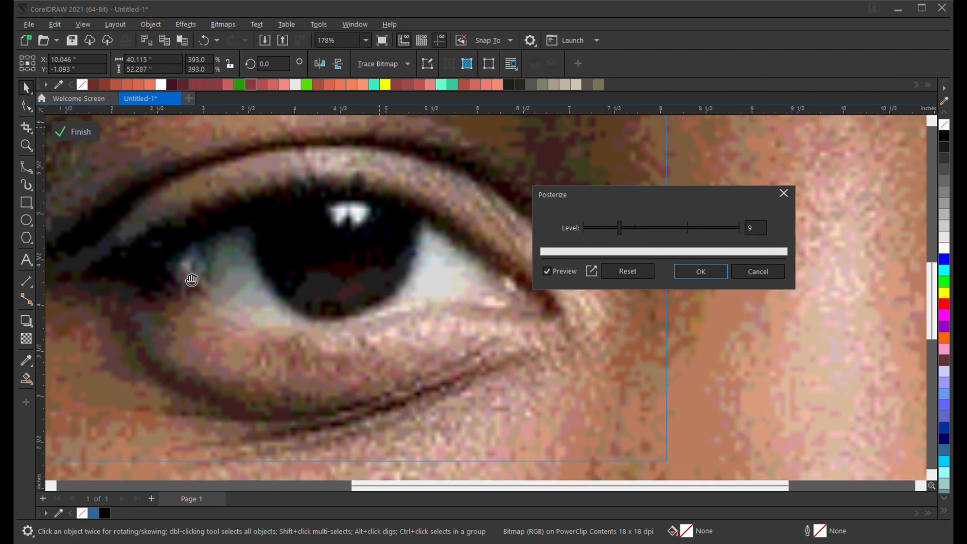
pyautogui.click(609, 232)
pyautogui.click(597, 233)
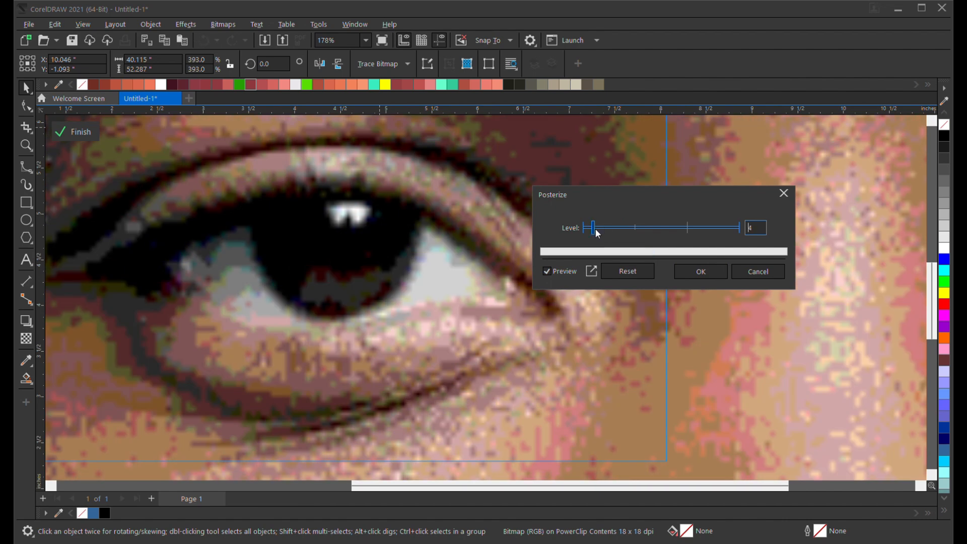
pyautogui.click(603, 234)
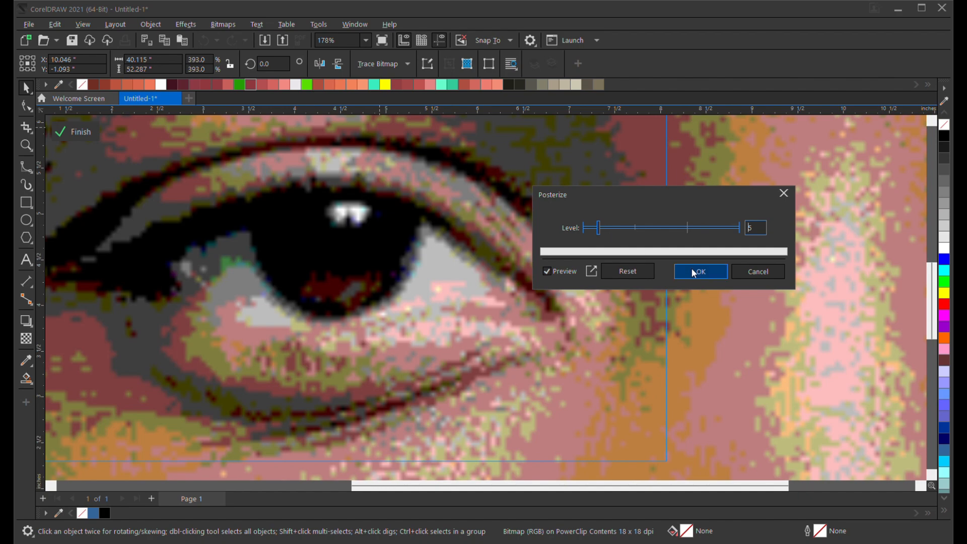
pyautogui.scroll(-3, 693, 273)
pyautogui.click(694, 274)
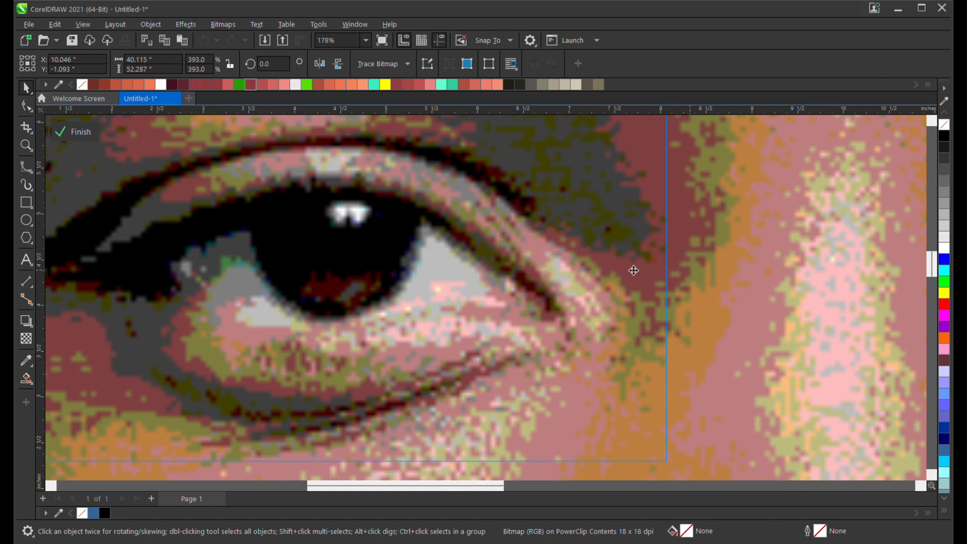
pyautogui.scroll(3, 356, 271)
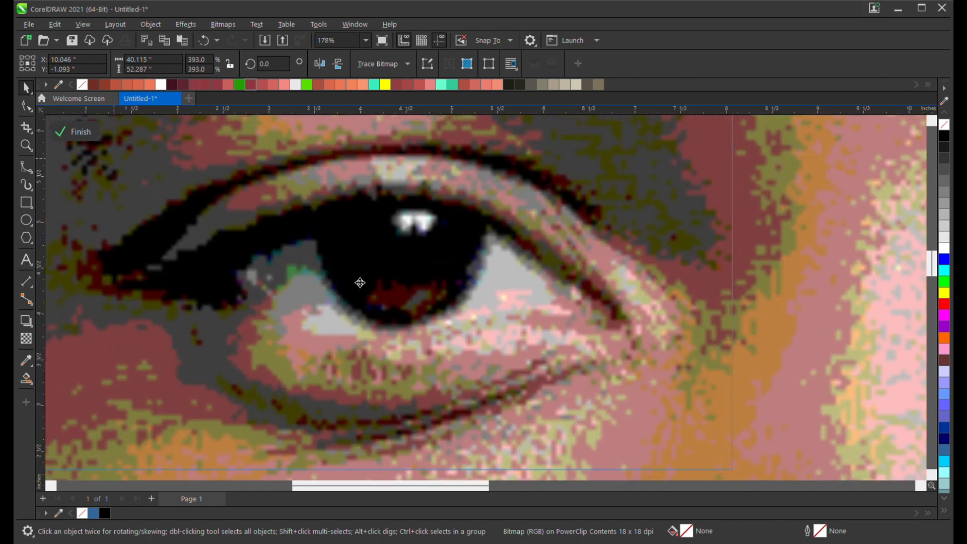
pyautogui.scroll(-1, 326, 275)
pyautogui.click(75, 132)
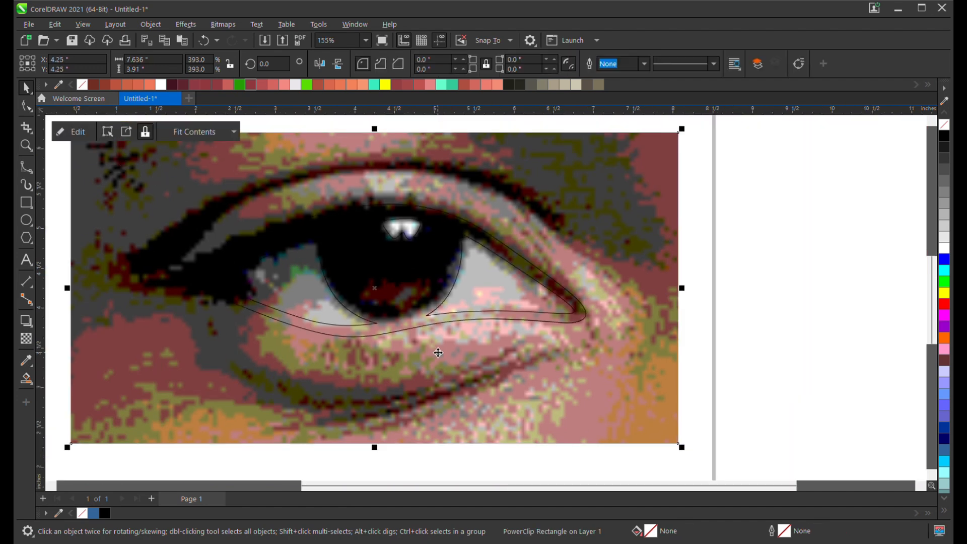
# Start a B-Spline curve in the outer eye white near the iris and trace the dark shadow's edge down past the lower lid line.
pyautogui.scroll(4, 346, 291)
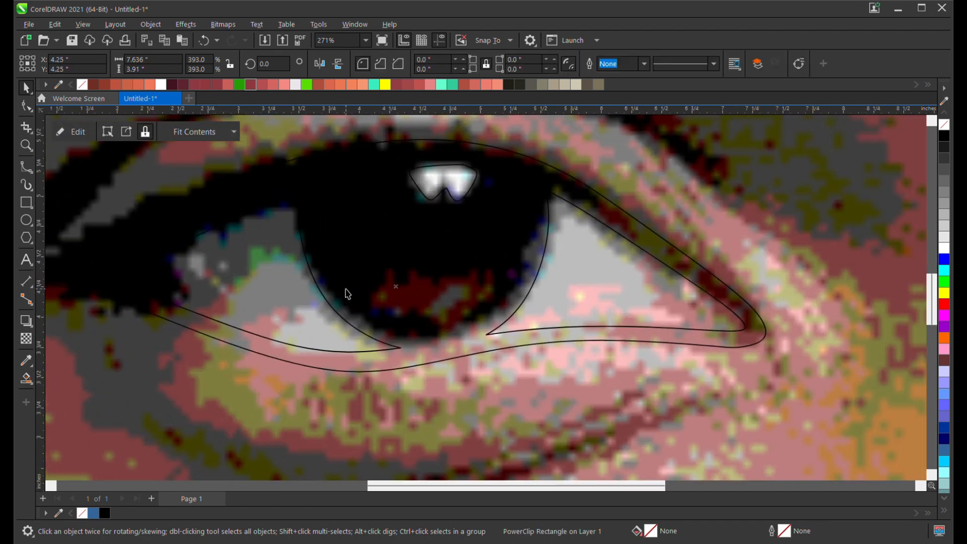
pyautogui.click(27, 167)
pyautogui.scroll(2, 238, 270)
pyautogui.scroll(-1, 236, 271)
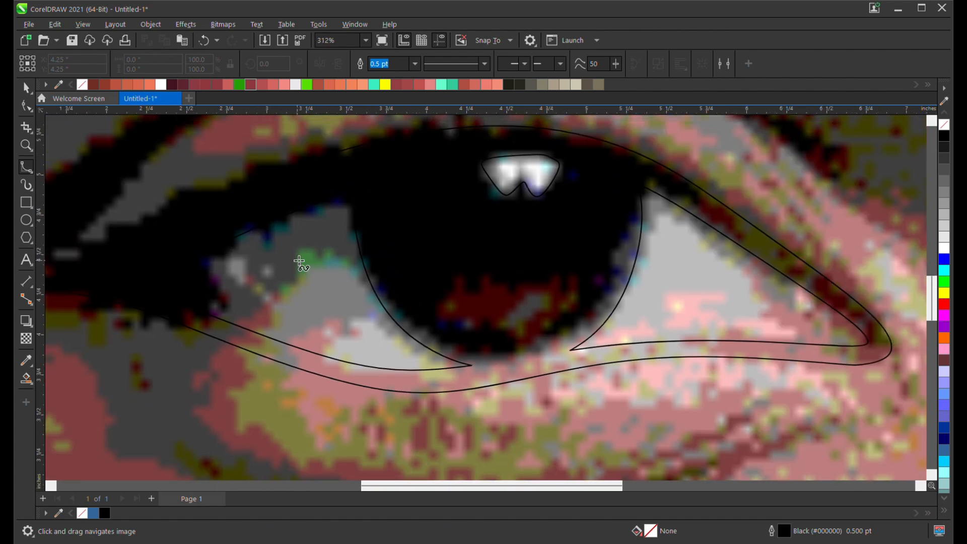
pyautogui.click(338, 246)
pyautogui.click(311, 251)
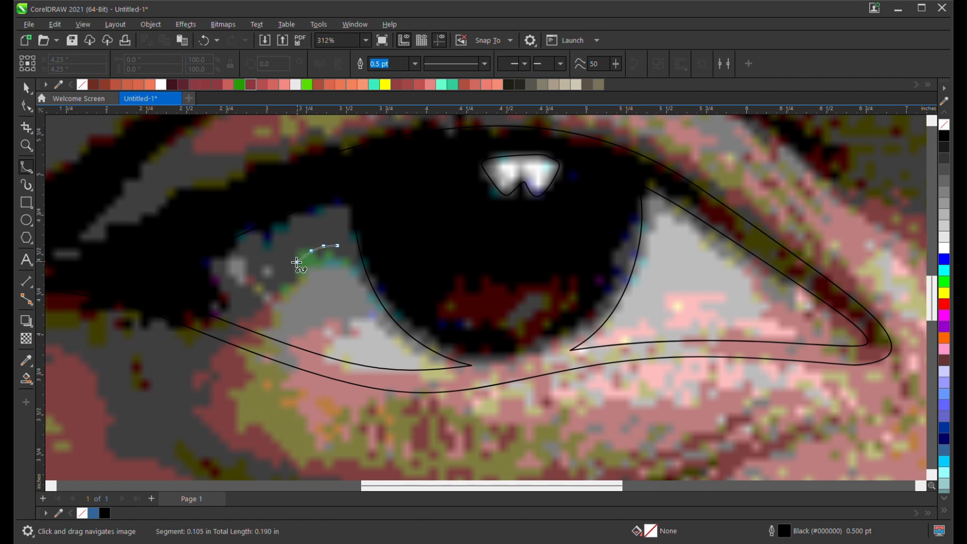
pyautogui.click(292, 263)
pyautogui.click(277, 280)
pyautogui.click(299, 267)
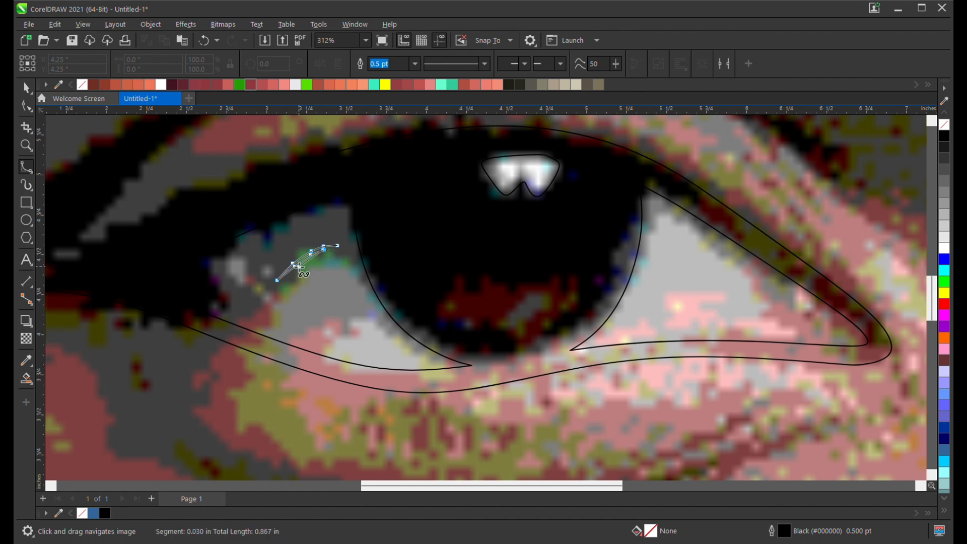
pyautogui.click(268, 286)
pyautogui.click(245, 317)
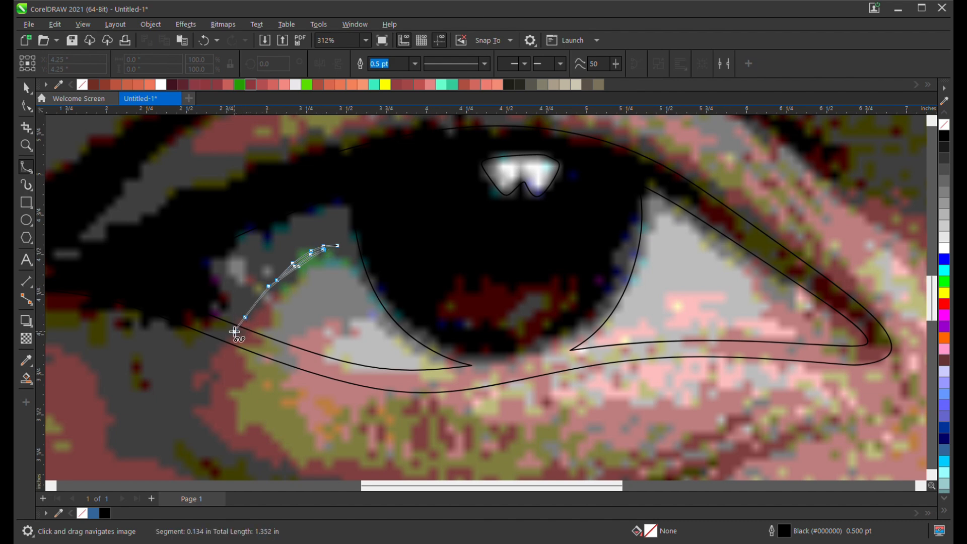
pyautogui.click(234, 332)
pyautogui.click(231, 340)
pyautogui.click(248, 364)
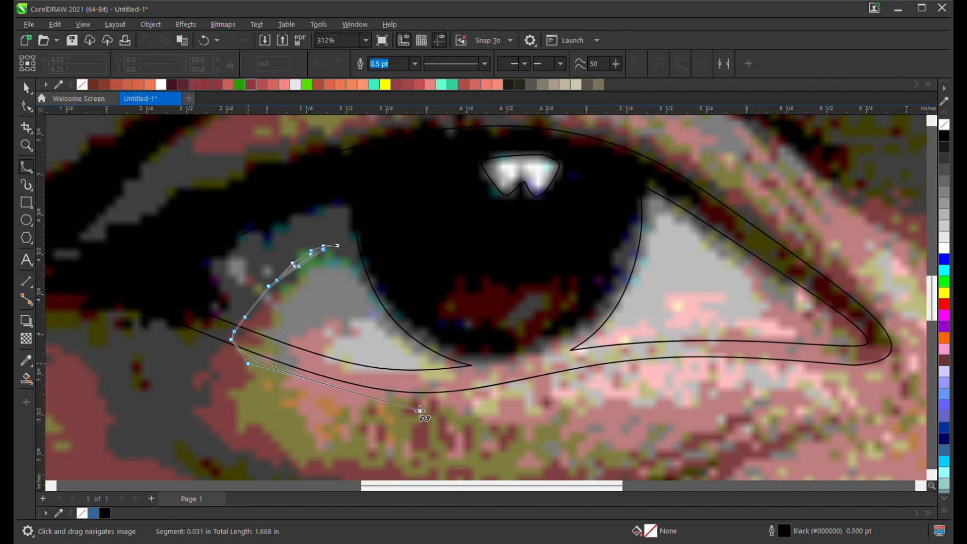
# Extend the B-Spline curve below the lower lid, around the inner corner and up the upper lid, removing the last two points placed.
pyautogui.click(448, 412)
pyautogui.click(779, 343)
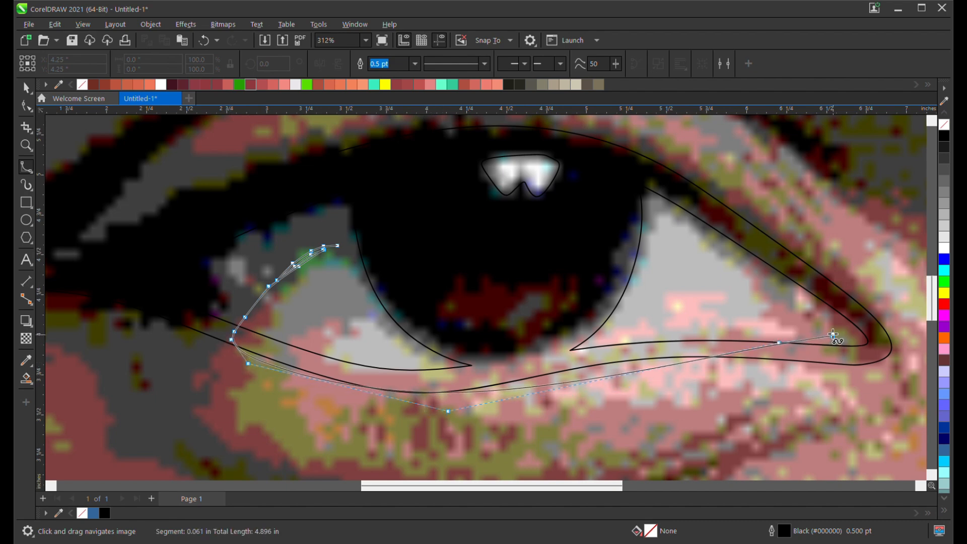
pyautogui.click(833, 336)
pyautogui.click(776, 293)
pyautogui.click(681, 217)
pyautogui.click(582, 173)
pyautogui.press('BackSpace')
pyautogui.press('BackSpace')
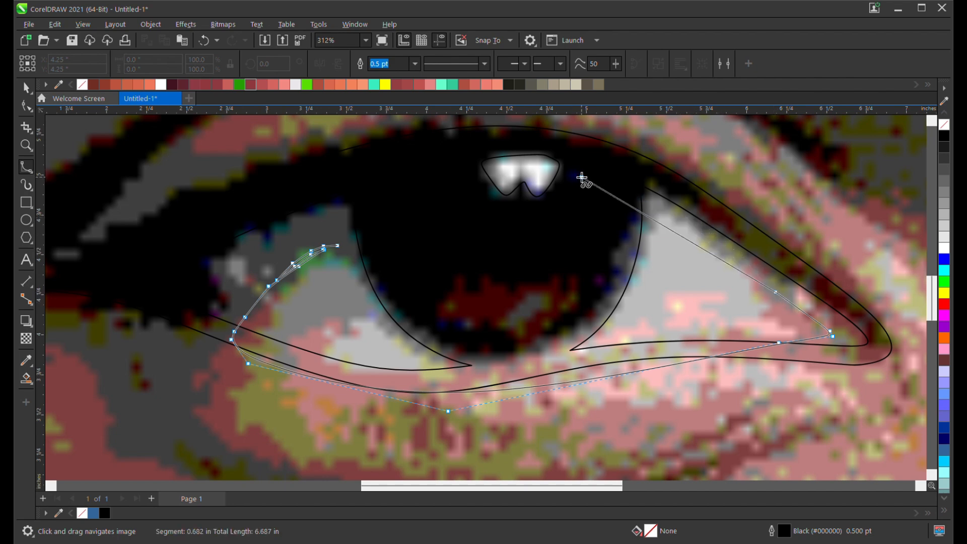
# Continue the curve along the inner eye white's upper edge and across the iris, closing it as a shape about 3.73 × 1.18 inches.
pyautogui.scroll(-1, 590, 174)
pyautogui.click(704, 200)
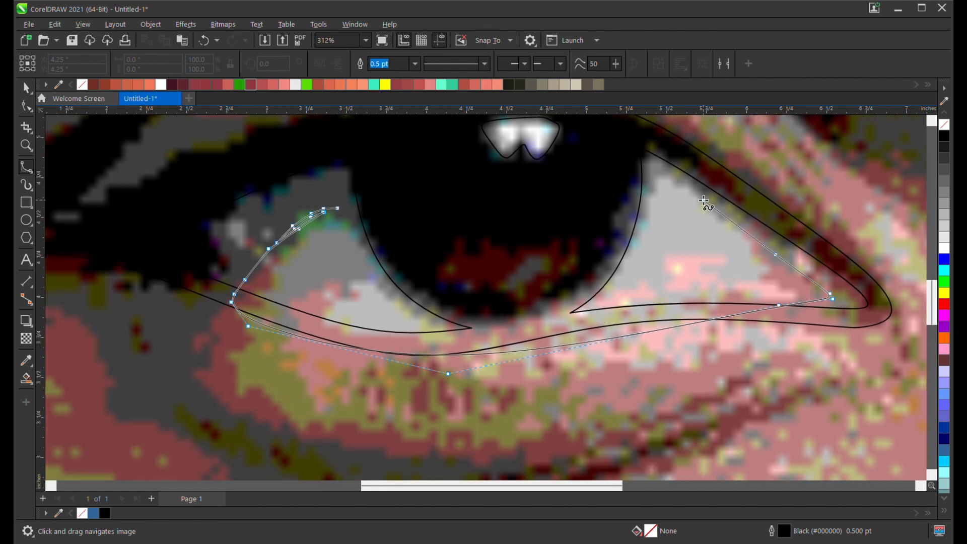
pyautogui.click(782, 265)
pyautogui.click(664, 175)
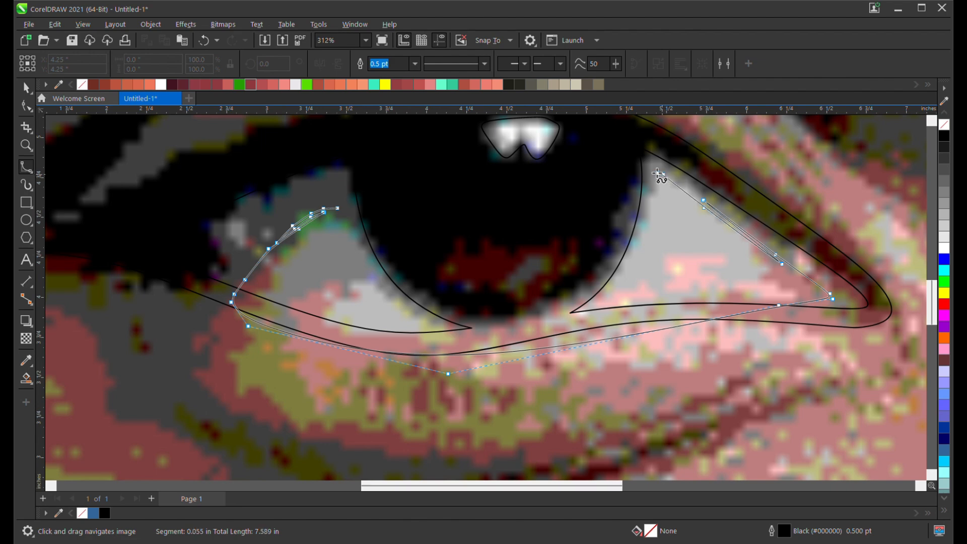
pyautogui.click(613, 158)
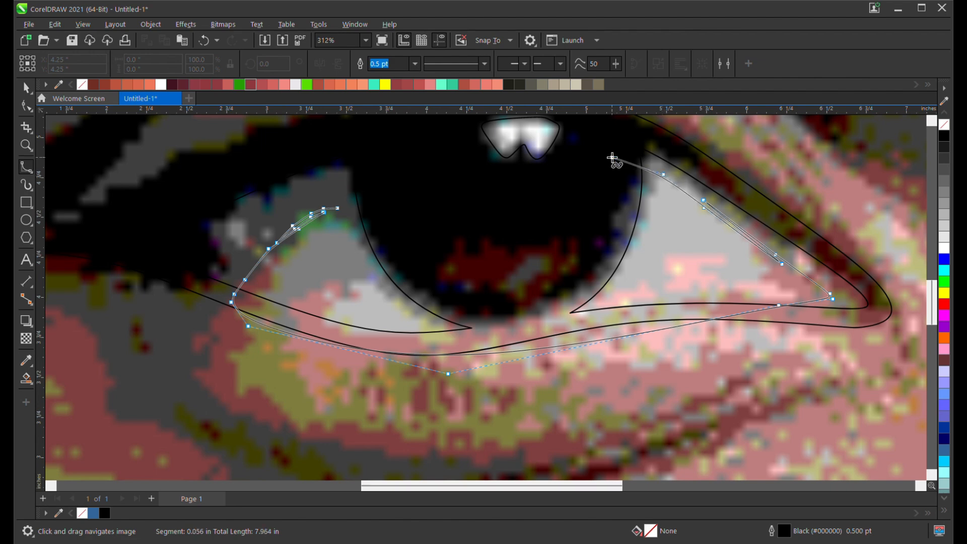
pyautogui.click(374, 211)
pyautogui.click(371, 247)
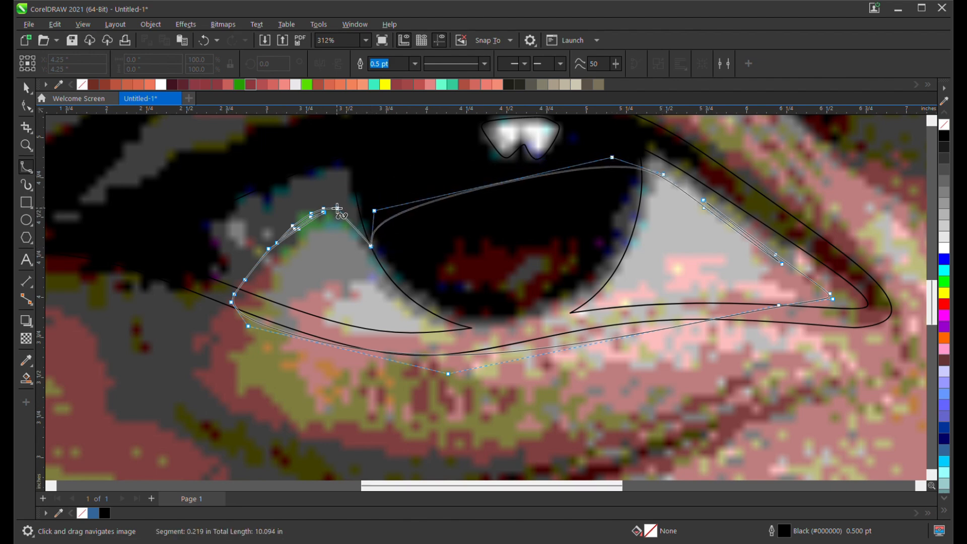
pyautogui.click(338, 208)
# Start a second B-Spline curve at the iris edge, tracing the lighter grey area of the outer eye white down to the lower lid.
pyautogui.scroll(-1, 362, 293)
pyautogui.scroll(2, 366, 289)
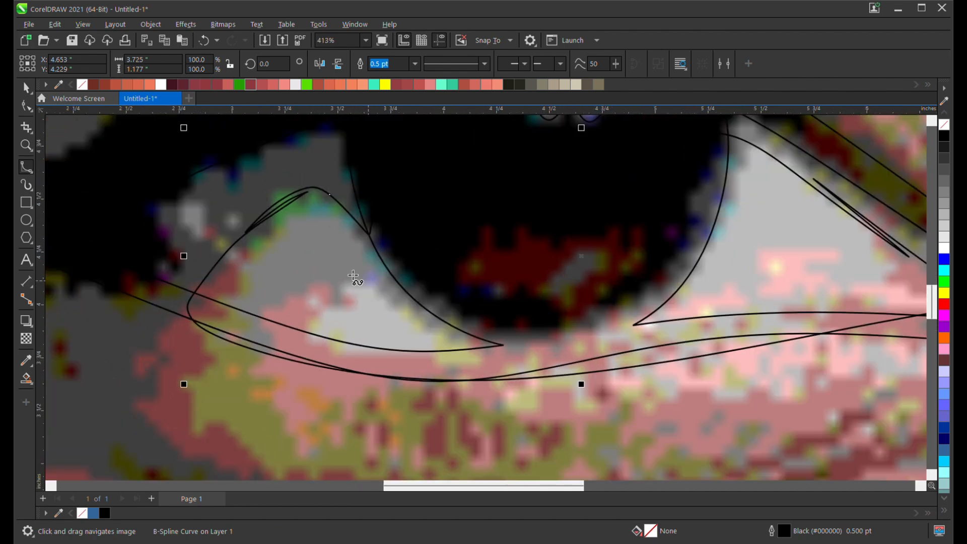
pyautogui.click(388, 267)
pyautogui.click(335, 235)
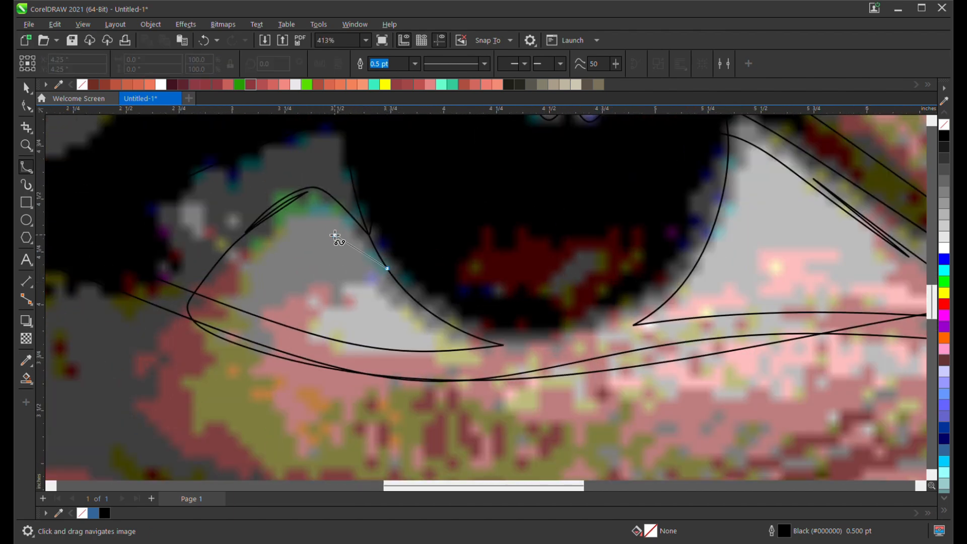
pyautogui.click(349, 240)
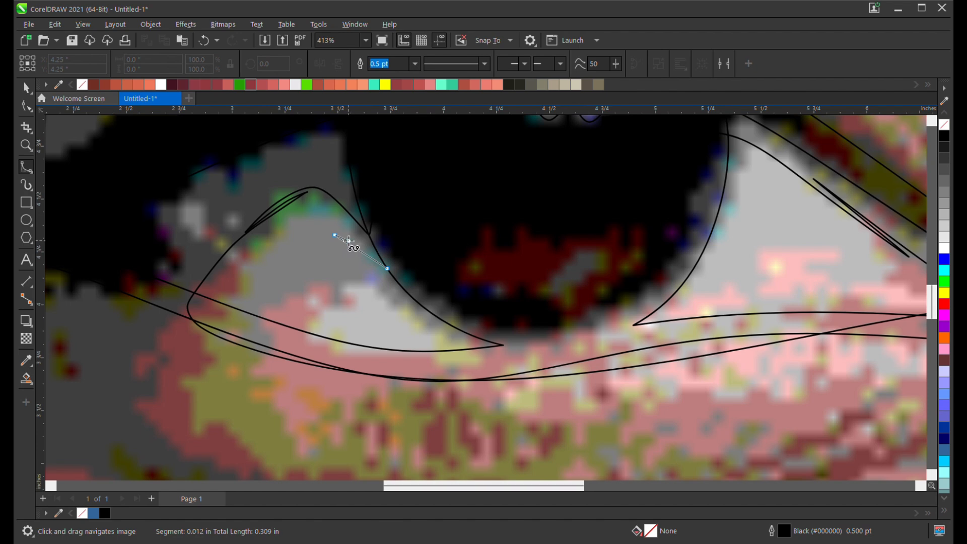
pyautogui.click(326, 228)
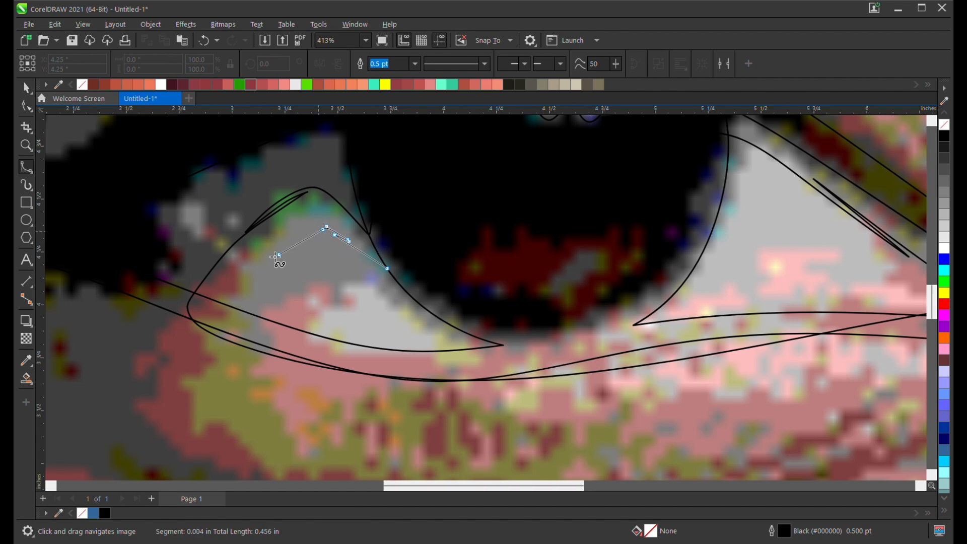
pyautogui.click(263, 288)
pyautogui.click(246, 319)
pyautogui.click(245, 332)
# Extend the second B-Spline curve along the lower lid beneath the iris and into the lower corner of the inner eye white.
pyautogui.click(466, 381)
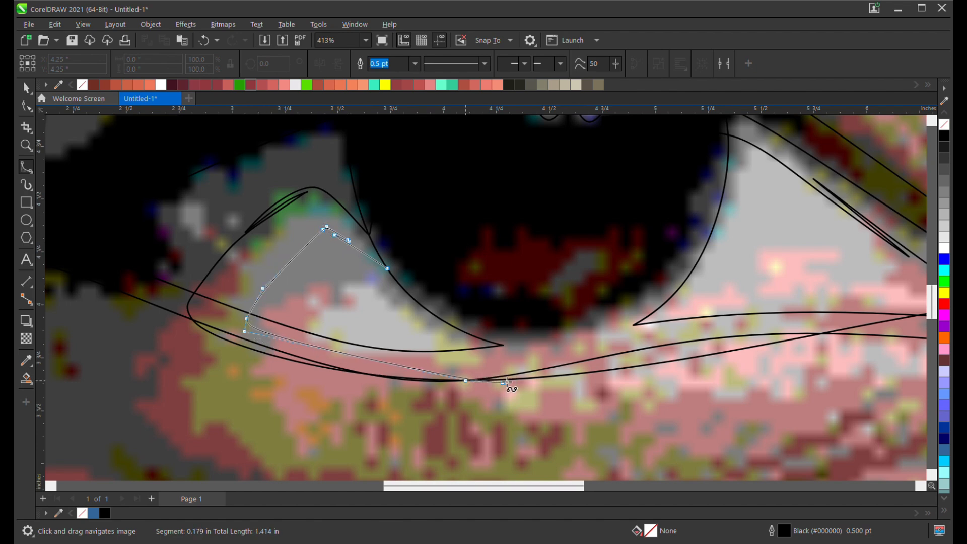
pyautogui.click(693, 349)
pyautogui.moveTo(828, 344); pyautogui.dragTo(524, 320)
pyautogui.click(537, 312)
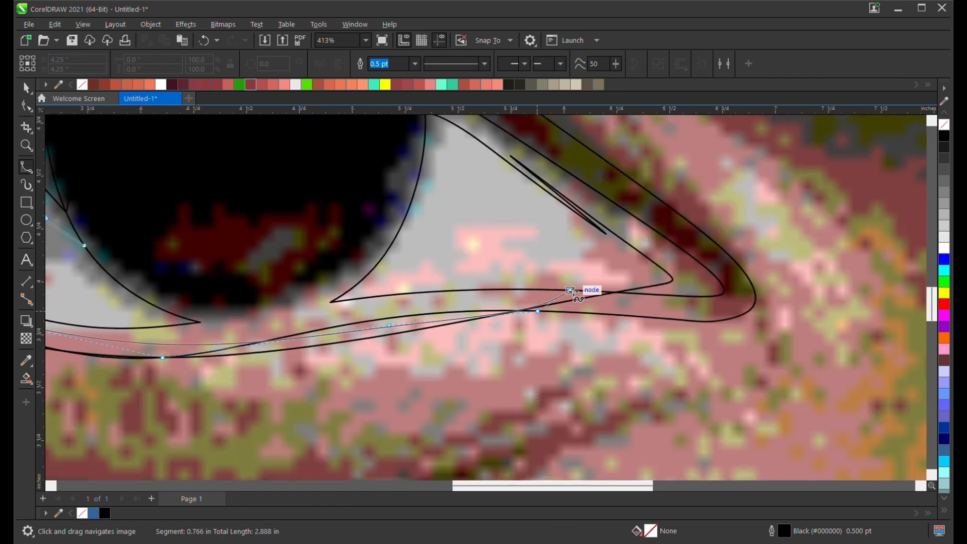
pyautogui.click(578, 283)
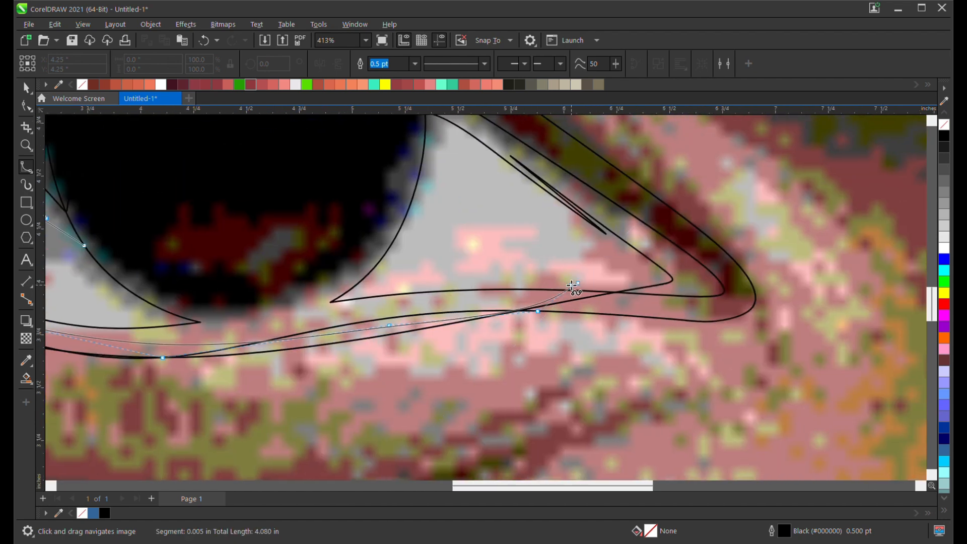
pyautogui.click(555, 273)
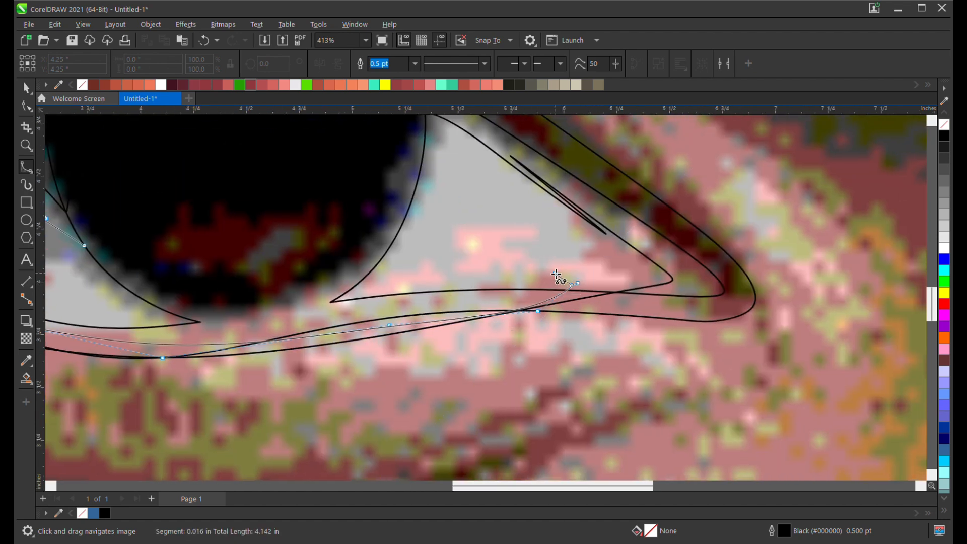
# Continue the curve around the inner corner, up the inner eye white's upper edge and down along the iris edge.
pyautogui.click(607, 282)
pyautogui.click(570, 226)
pyautogui.click(467, 140)
pyautogui.click(438, 123)
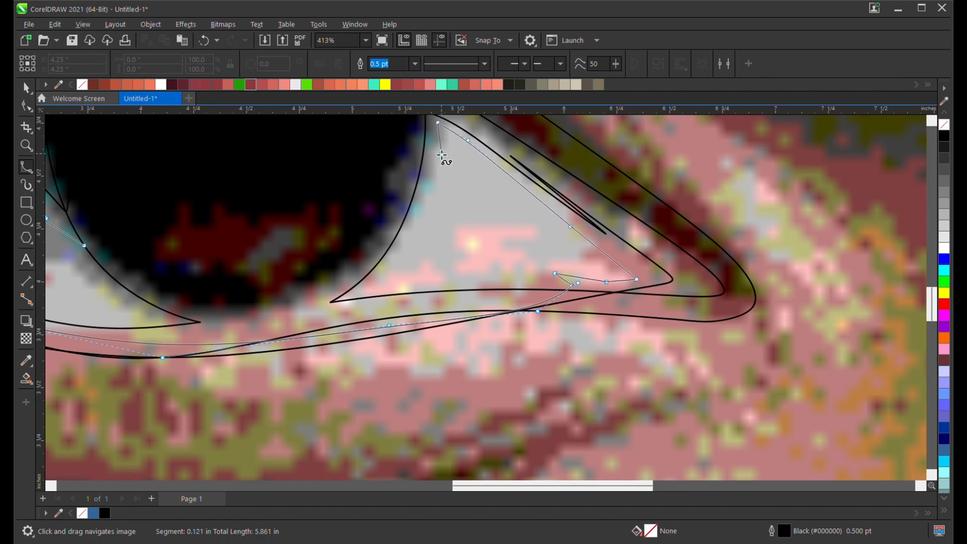
pyautogui.click(436, 163)
pyautogui.click(414, 225)
pyautogui.click(395, 251)
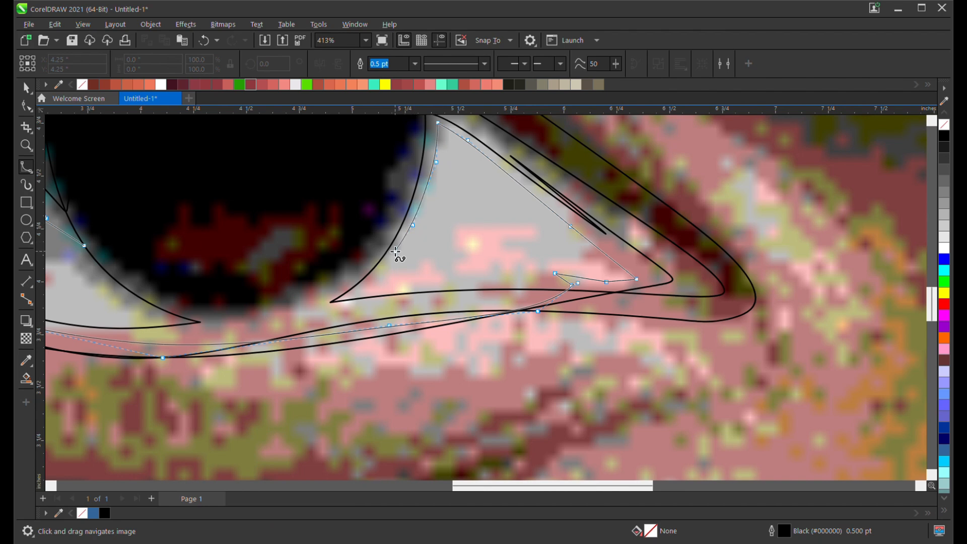
# Retrace the curve up and down the iris edge, and close it across the iris as a shape about 3.26 × 1.04 inches.
pyautogui.click(419, 220)
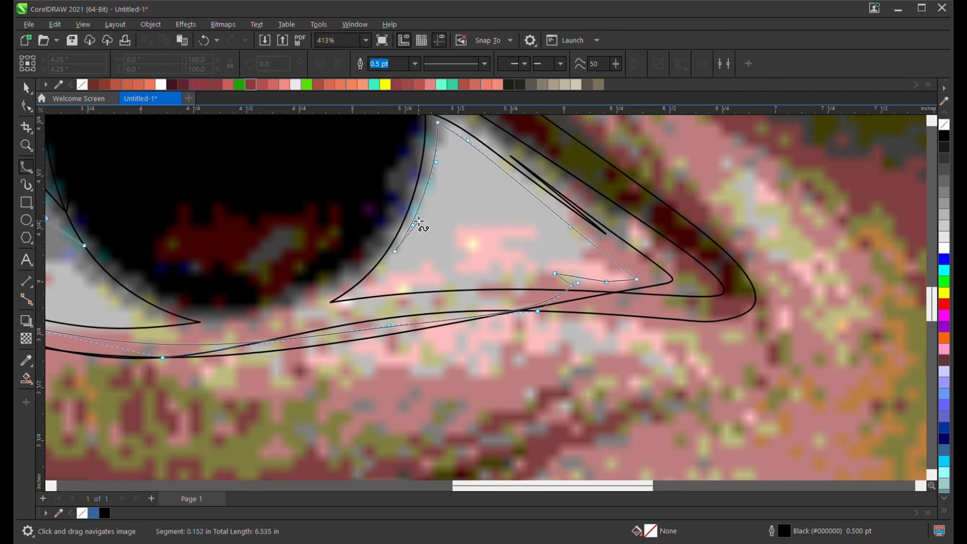
pyautogui.click(441, 154)
pyautogui.click(442, 129)
pyautogui.click(441, 147)
pyautogui.click(433, 194)
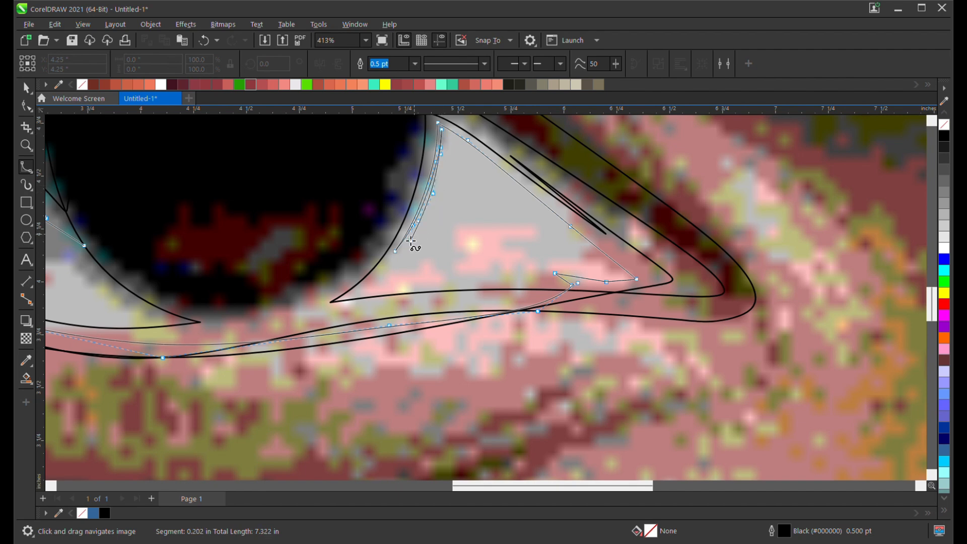
pyautogui.click(406, 243)
pyautogui.click(393, 259)
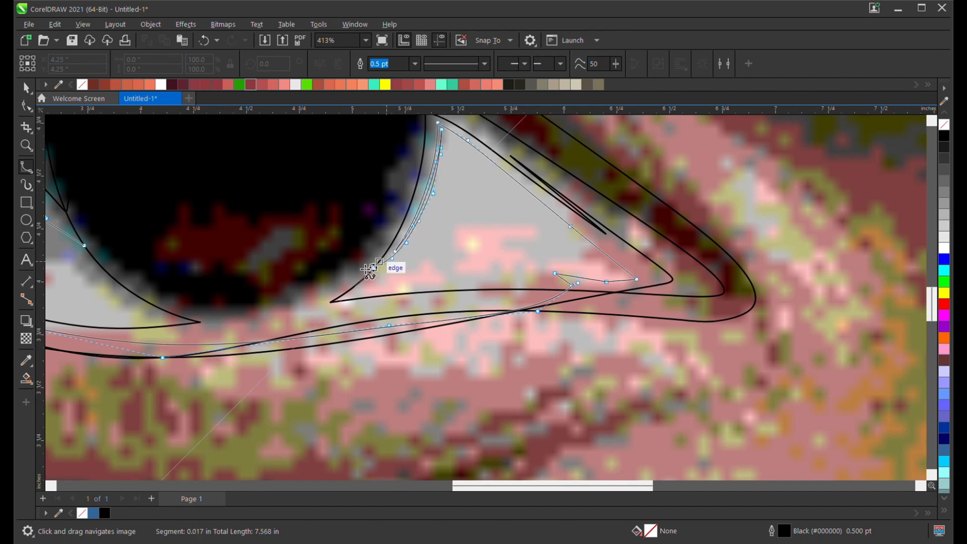
pyautogui.click(361, 270)
pyautogui.click(131, 266)
pyautogui.click(85, 246)
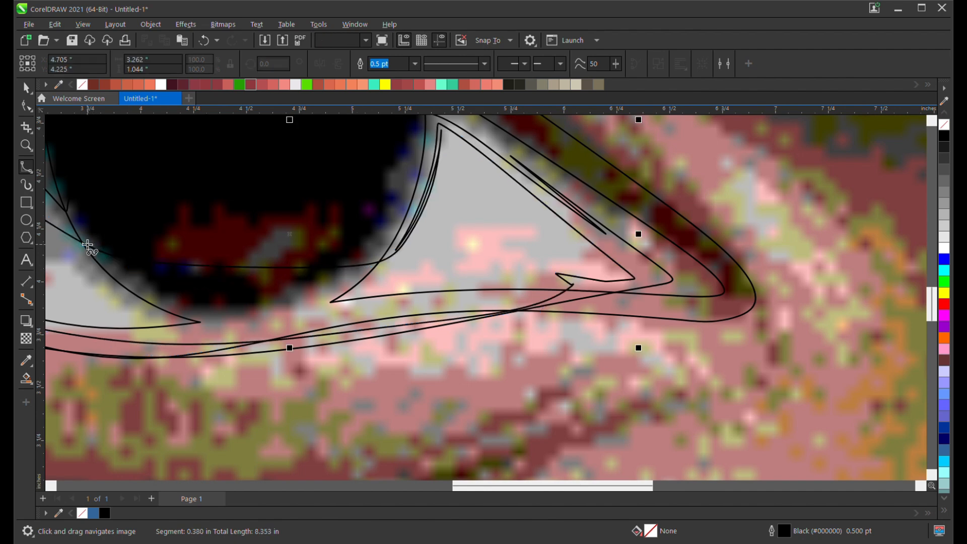
# Start a third B-Spline curve at the iris edge, tracing around the lightest area of the outer eye white to its lower edge.
pyautogui.moveTo(141, 259); pyautogui.dragTo(449, 323)
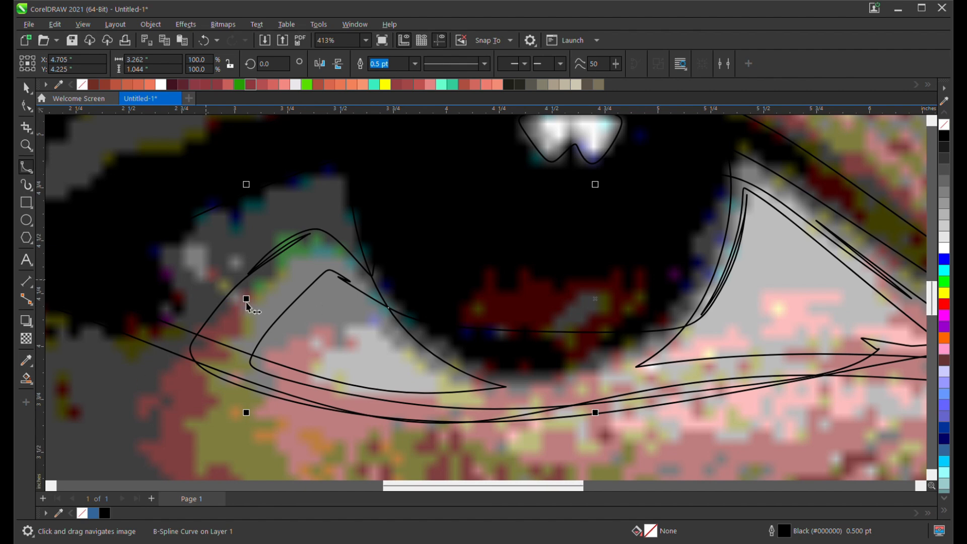
pyautogui.moveTo(350, 356); pyautogui.dragTo(267, 286)
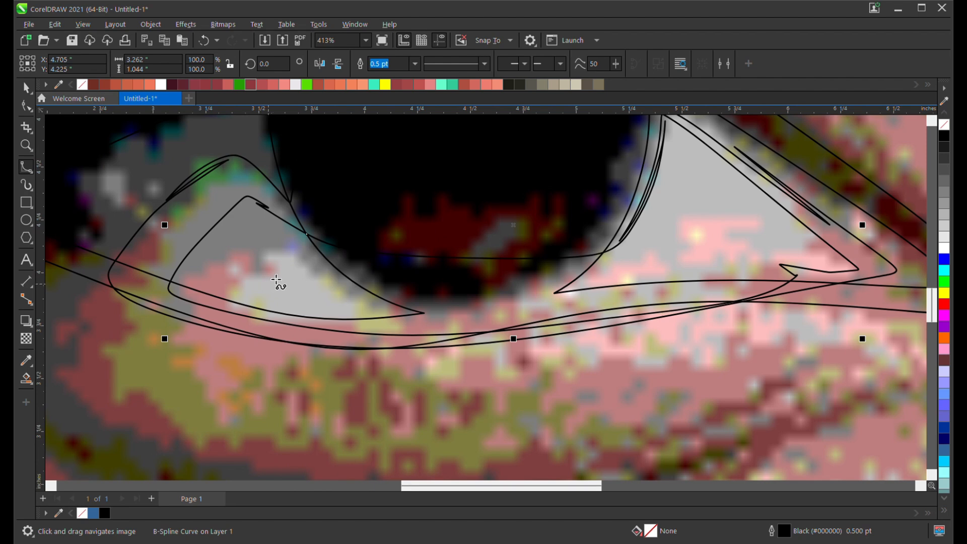
pyautogui.click(338, 261)
pyautogui.click(294, 255)
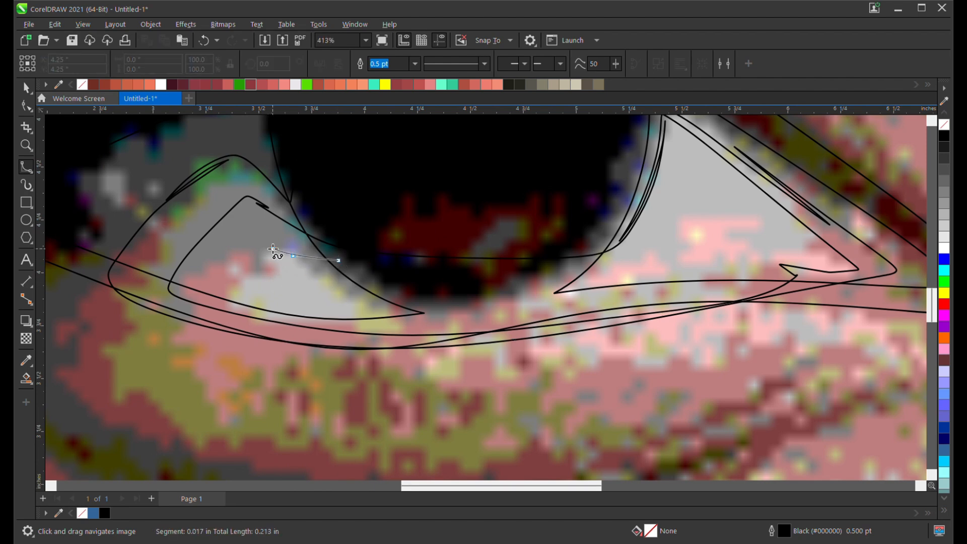
pyautogui.click(273, 250)
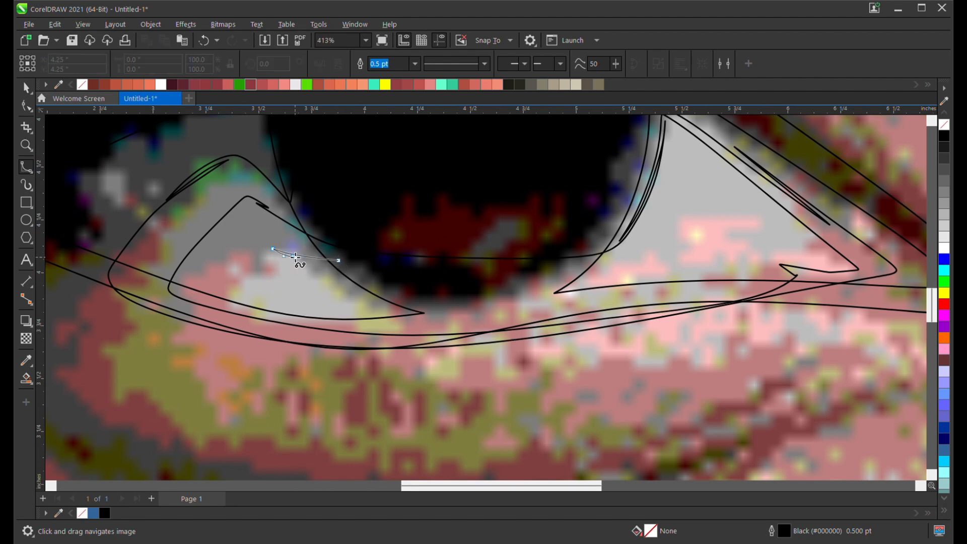
pyautogui.click(274, 255)
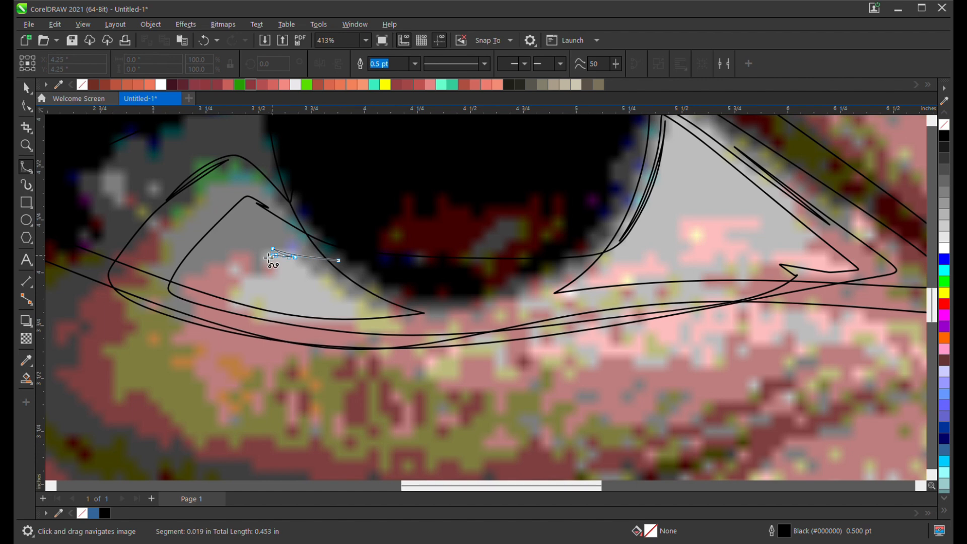
pyautogui.click(226, 284)
pyautogui.click(252, 270)
pyautogui.click(216, 295)
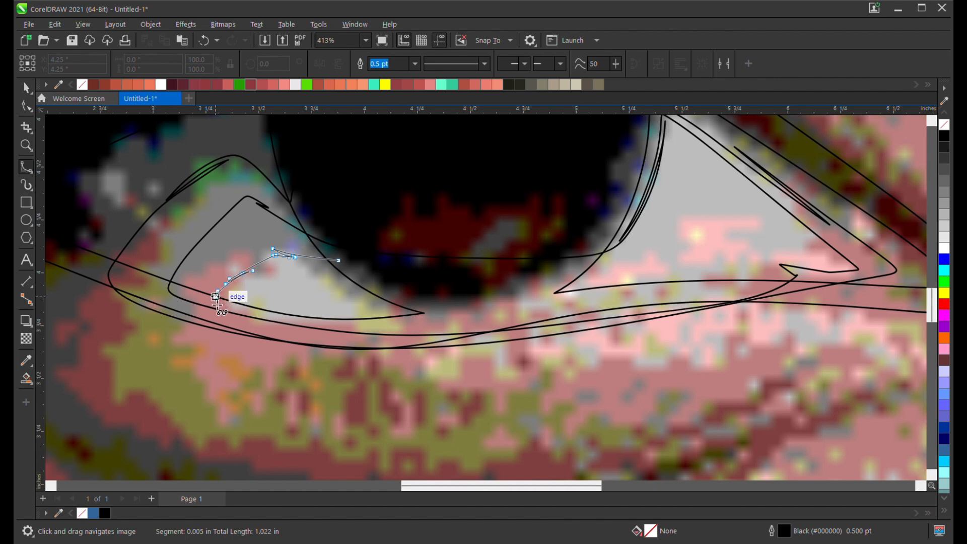
pyautogui.click(230, 313)
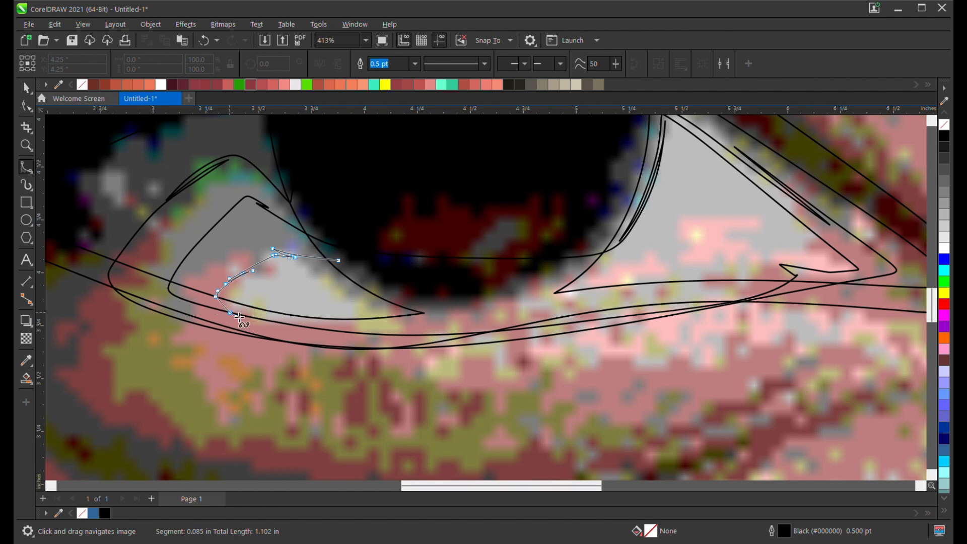
# Run the third curve along the lower lid to the inner eye white and trace the upper edge of its light area.
pyautogui.click(362, 344)
pyautogui.click(664, 335)
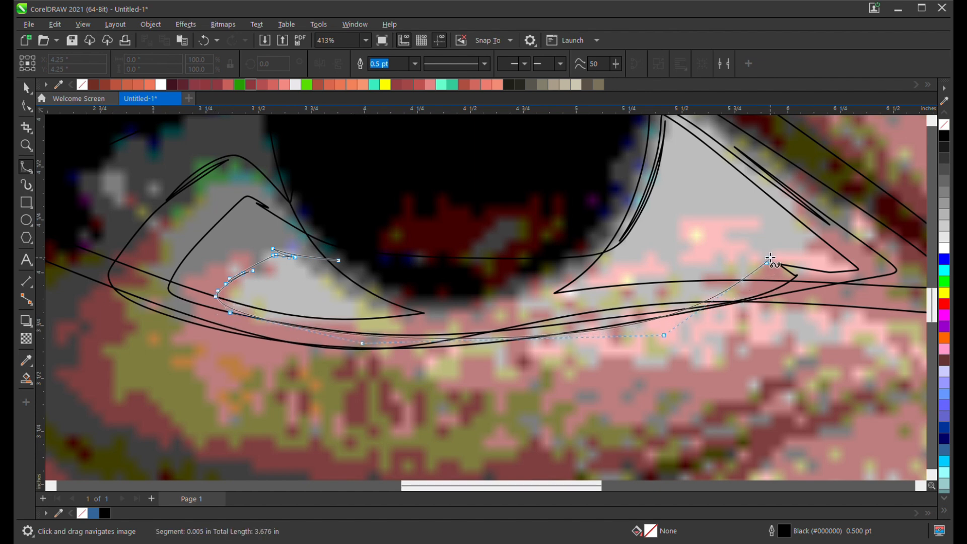
pyautogui.click(766, 259)
pyautogui.click(783, 255)
pyautogui.click(789, 246)
pyautogui.click(685, 159)
pyautogui.click(770, 237)
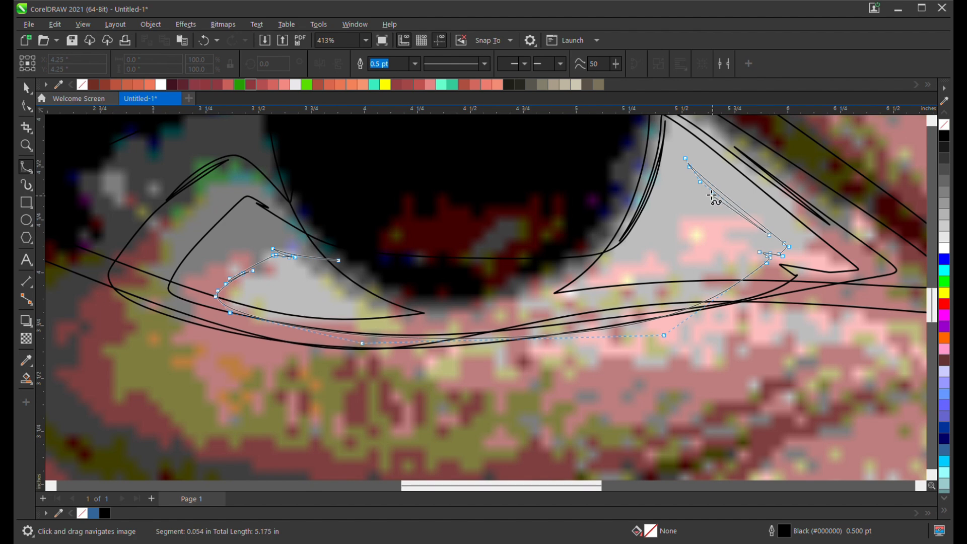
# Bring the third curve down the iris edge and across the iris, closing it as a shape about 2.69 × 0.83 inches.
pyautogui.click(687, 170)
pyautogui.click(635, 241)
pyautogui.click(589, 268)
pyautogui.click(482, 285)
pyautogui.click(370, 266)
pyautogui.doubleClick(344, 261)
# Move the photo off the page to examine the traced outlines, and centre it on the page behind them again.
pyautogui.scroll(-3, 344, 259)
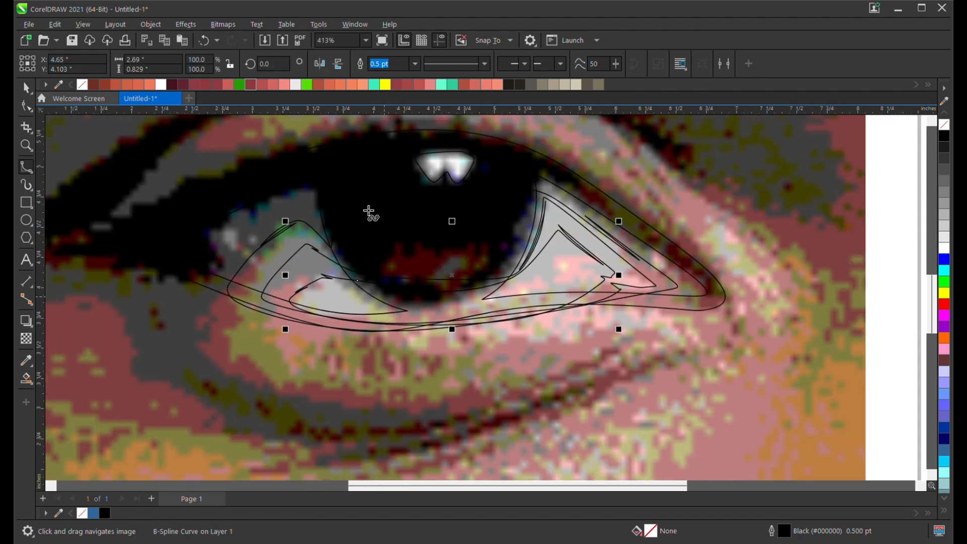
pyautogui.scroll(-2, 343, 260)
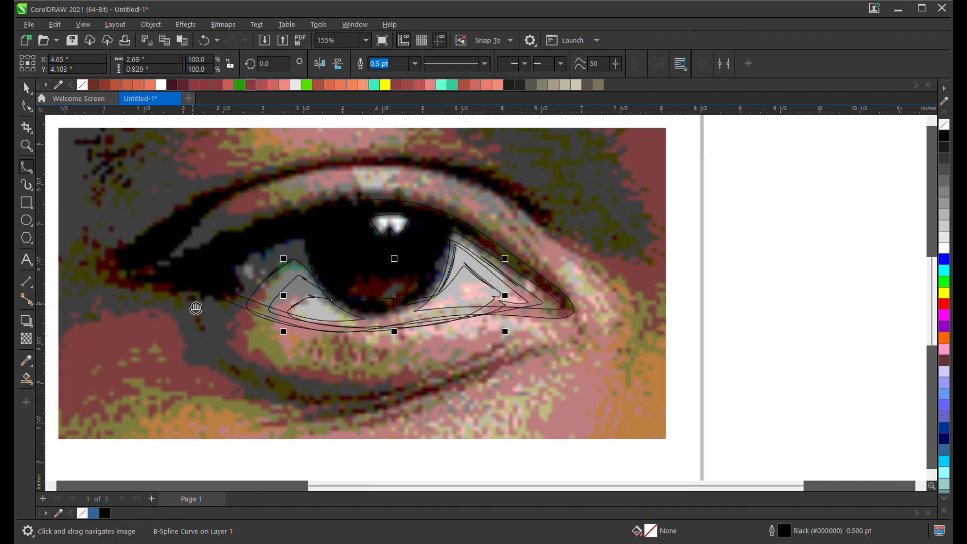
pyautogui.scroll(1, 195, 309)
pyautogui.scroll(2, 612, 329)
pyautogui.scroll(-2, 515, 335)
pyautogui.click(26, 88)
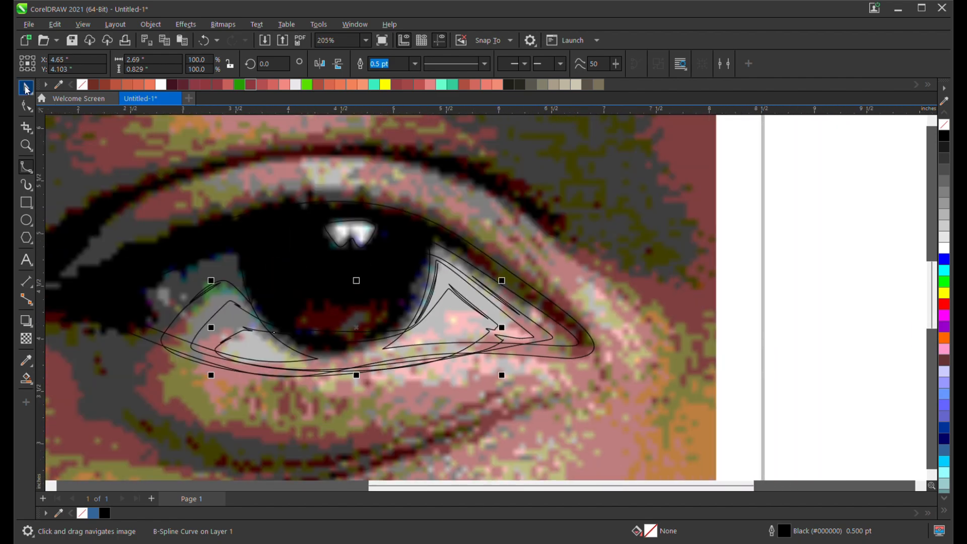
pyautogui.scroll(-1, 508, 274)
pyautogui.moveTo(582, 266); pyautogui.dragTo(230, 267)
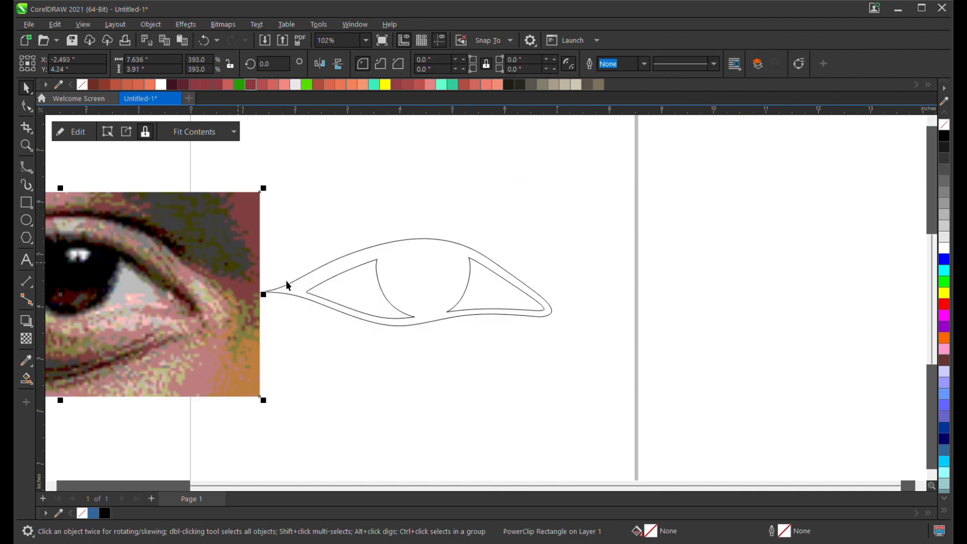
pyautogui.scroll(1, 296, 286)
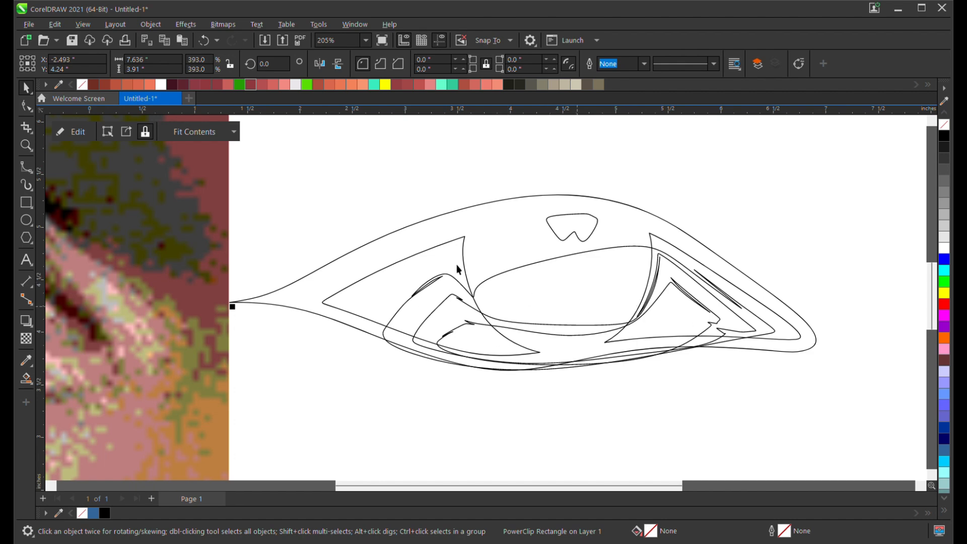
pyautogui.scroll(-1, 459, 270)
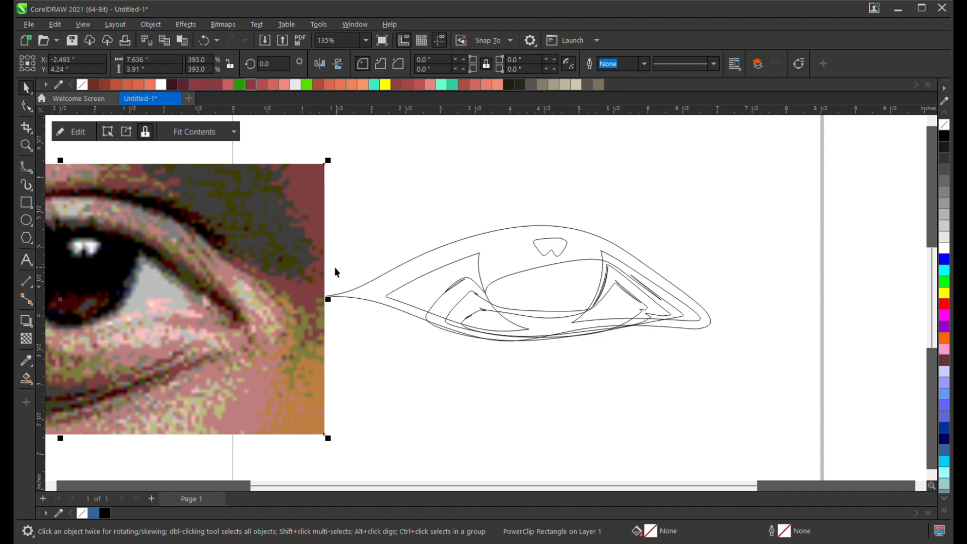
pyautogui.click(311, 250)
pyautogui.press('p')
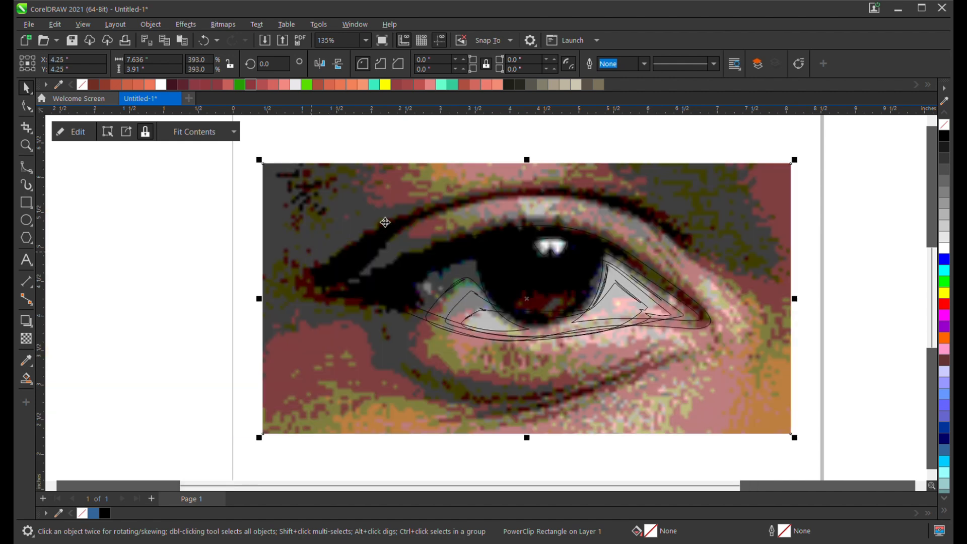
# Start a B-Spline curve inside the iris highlight's outline, tracing its outer lobe down and back up to the central notch.
pyautogui.scroll(4, 553, 244)
pyautogui.click(26, 167)
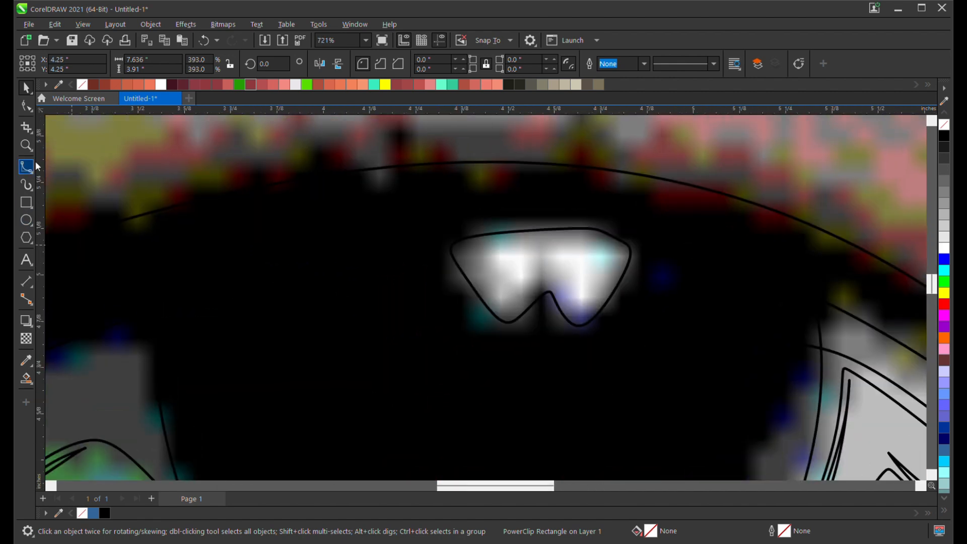
pyautogui.scroll(1, 469, 245)
pyautogui.click(482, 237)
pyautogui.click(426, 239)
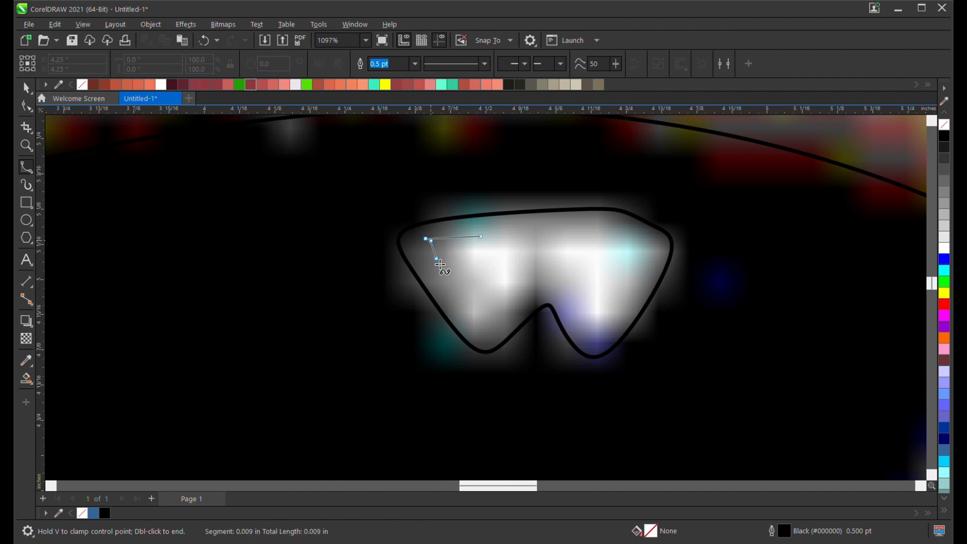
pyautogui.click(477, 329)
pyautogui.click(492, 332)
pyautogui.click(543, 265)
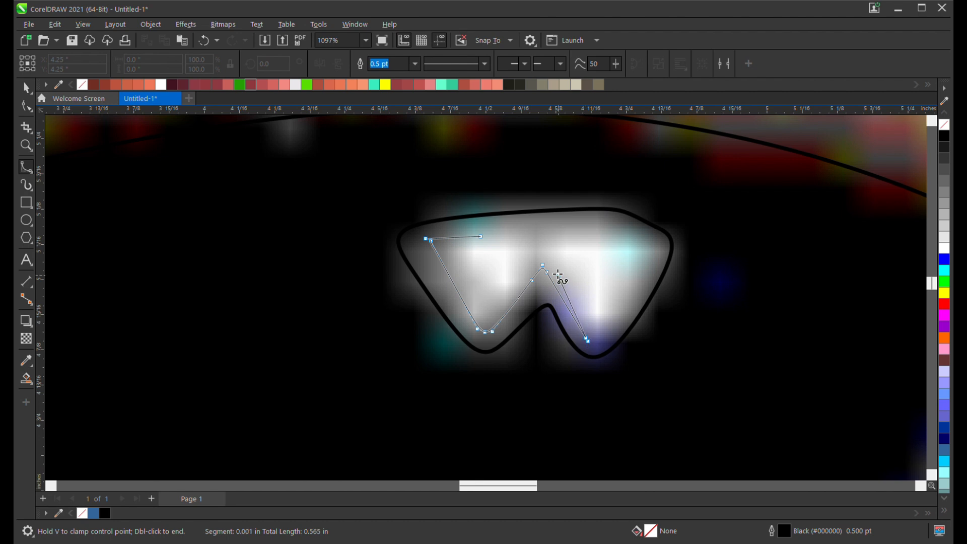
# Trace the highlight's inner lobe and upper edge, closing the curve as a smaller outline nested inside the first.
pyautogui.click(553, 271)
pyautogui.click(610, 341)
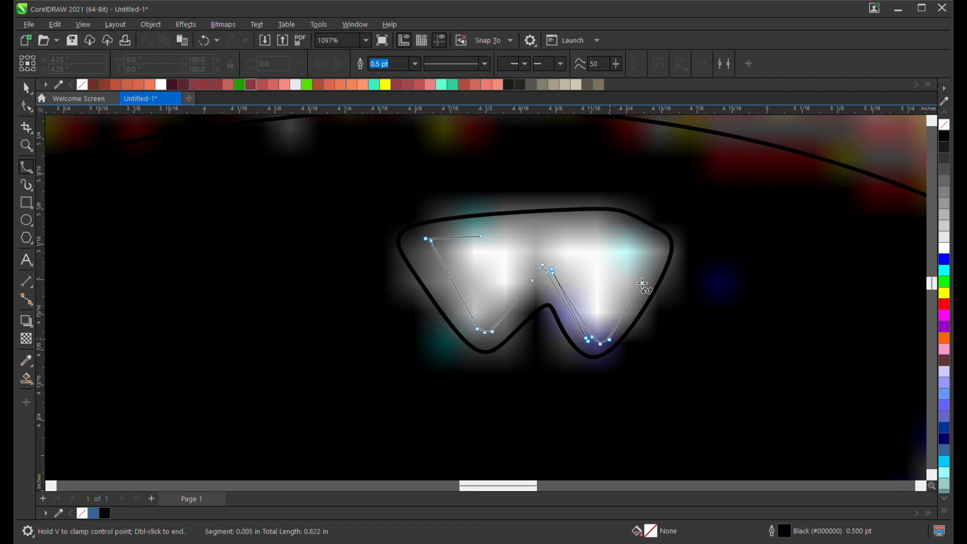
pyautogui.click(663, 246)
pyautogui.click(619, 227)
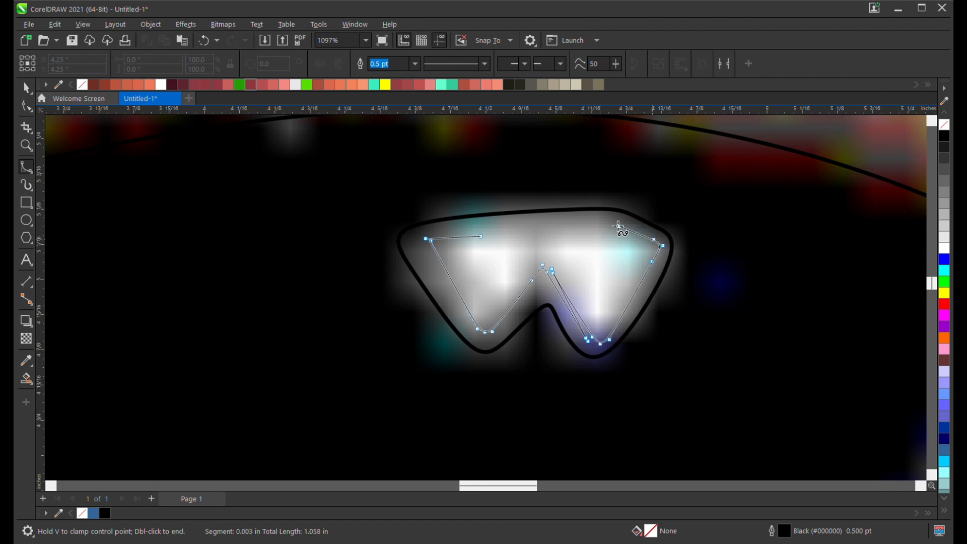
pyautogui.doubleClick(473, 244)
# Draw a small closed triangular B-Spline shape around the brightest part of the highlight's outer lobe.
pyautogui.click(478, 248)
pyautogui.click(460, 248)
pyautogui.click(490, 312)
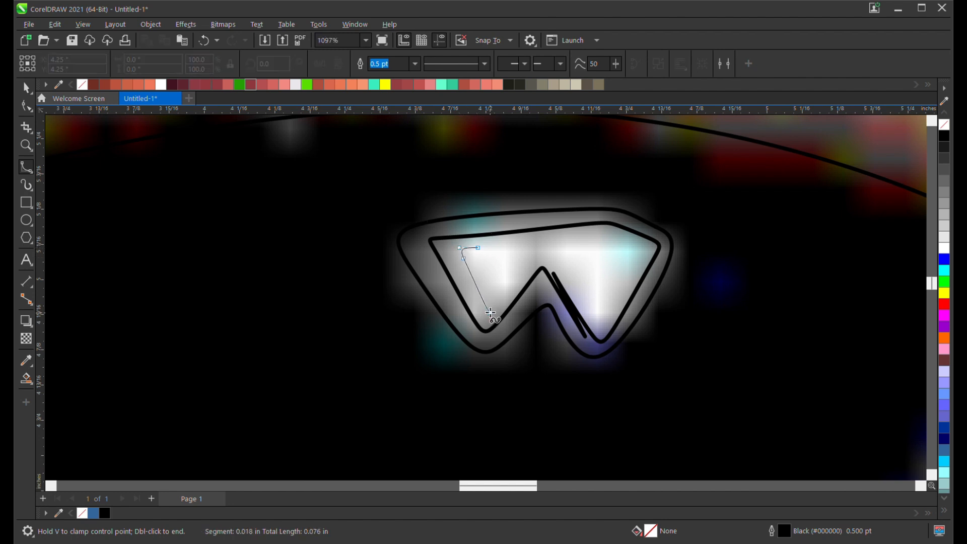
pyautogui.click(535, 258)
pyautogui.click(528, 274)
pyautogui.click(537, 253)
pyautogui.click(535, 243)
pyautogui.click(479, 247)
# Draw a small closed triangular B-Spline shape around the brightest part of the iris highlight's inner lobe.
pyautogui.click(553, 244)
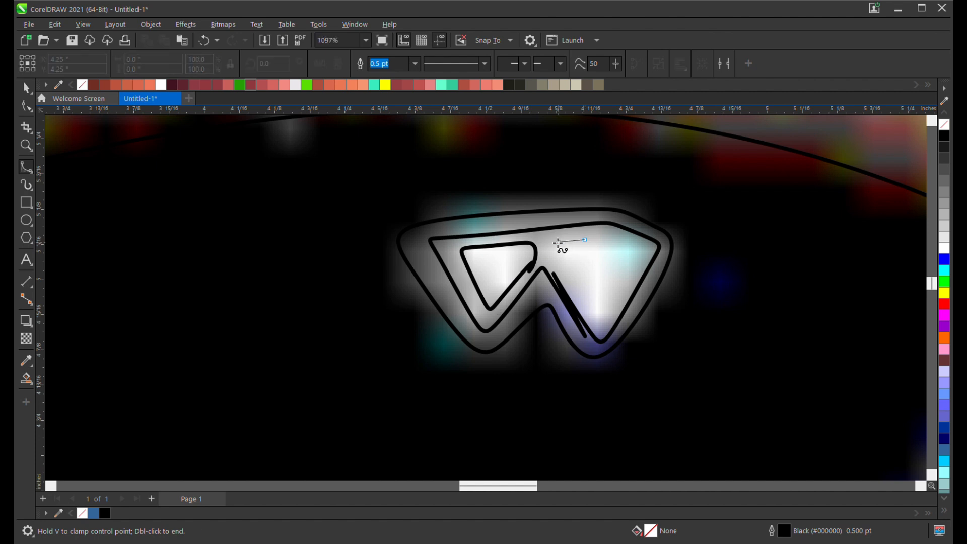
pyautogui.click(576, 244)
pyautogui.click(585, 240)
pyautogui.click(558, 253)
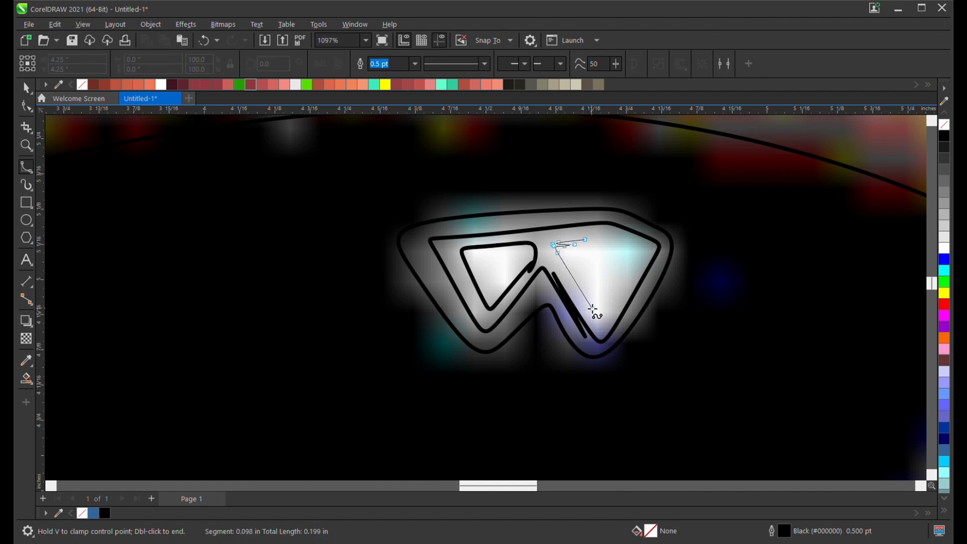
pyautogui.click(587, 297)
pyautogui.click(589, 311)
pyautogui.click(591, 294)
pyautogui.click(591, 294)
pyautogui.click(595, 296)
pyautogui.click(601, 334)
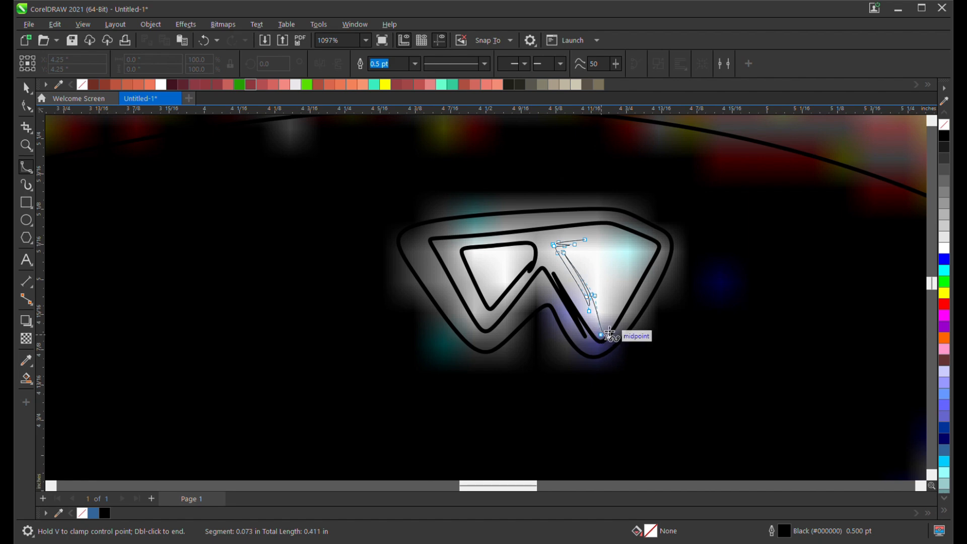
pyautogui.click(614, 320)
pyautogui.click(642, 251)
pyautogui.click(636, 246)
pyautogui.doubleClick(634, 250)
# Move the reference photo off the page so only the traced outlines remain on it.
pyautogui.scroll(-6, 603, 287)
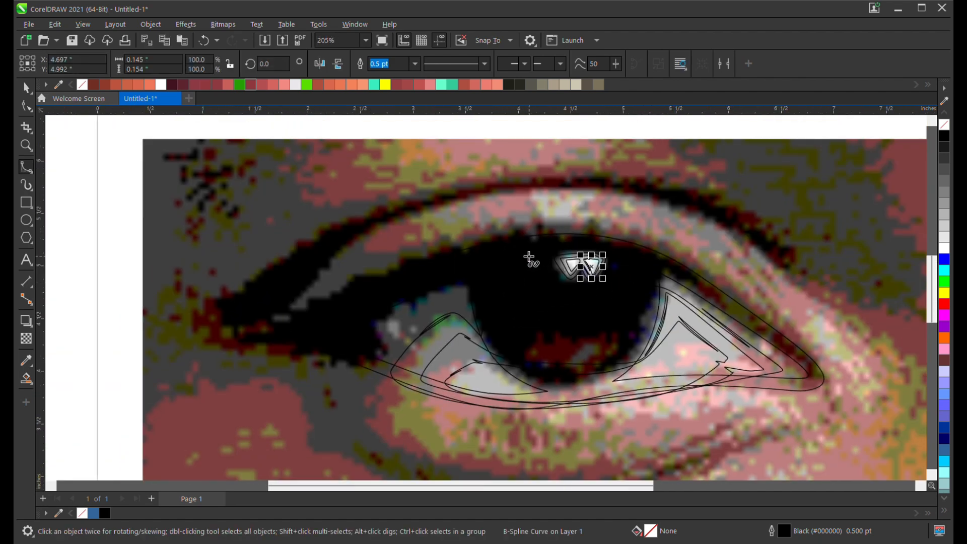
pyautogui.scroll(-2, 529, 259)
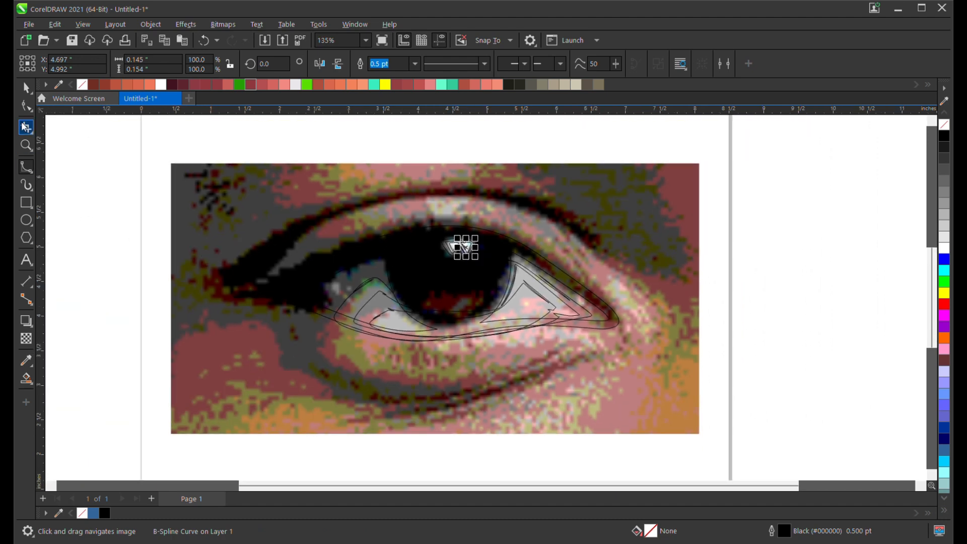
pyautogui.click(26, 87)
pyautogui.scroll(-1, 459, 230)
pyautogui.moveTo(573, 240); pyautogui.dragTo(168, 251)
pyautogui.scroll(1, 491, 276)
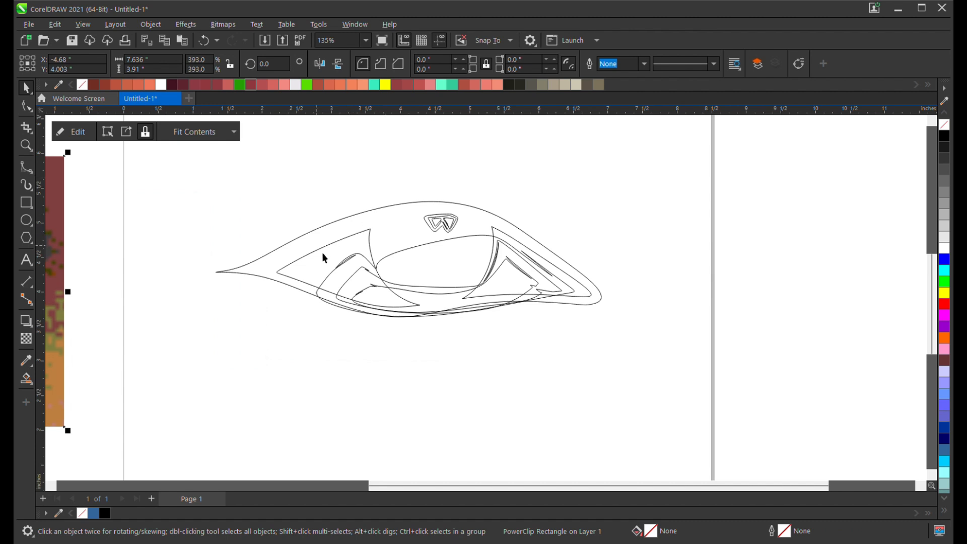
pyautogui.scroll(1, 328, 257)
pyautogui.click(304, 222)
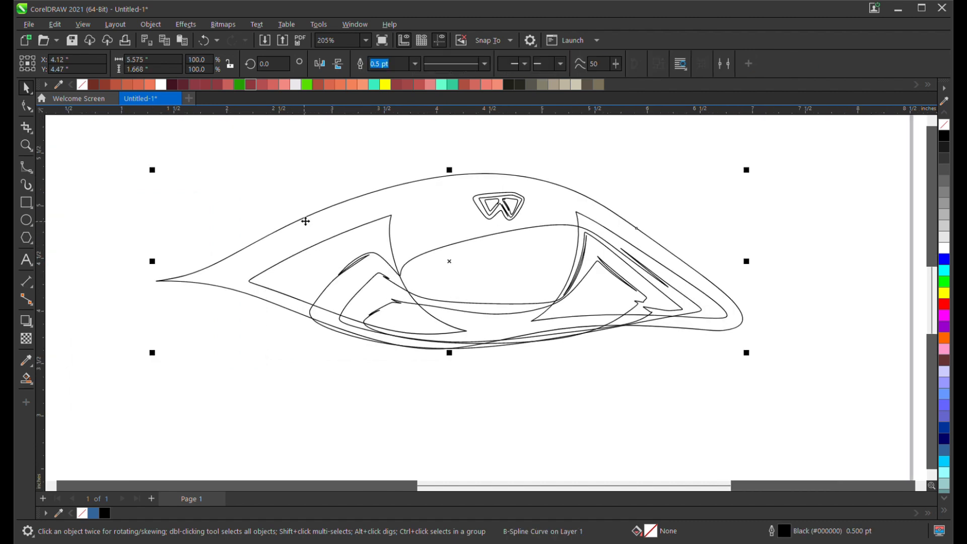
pyautogui.click(946, 141)
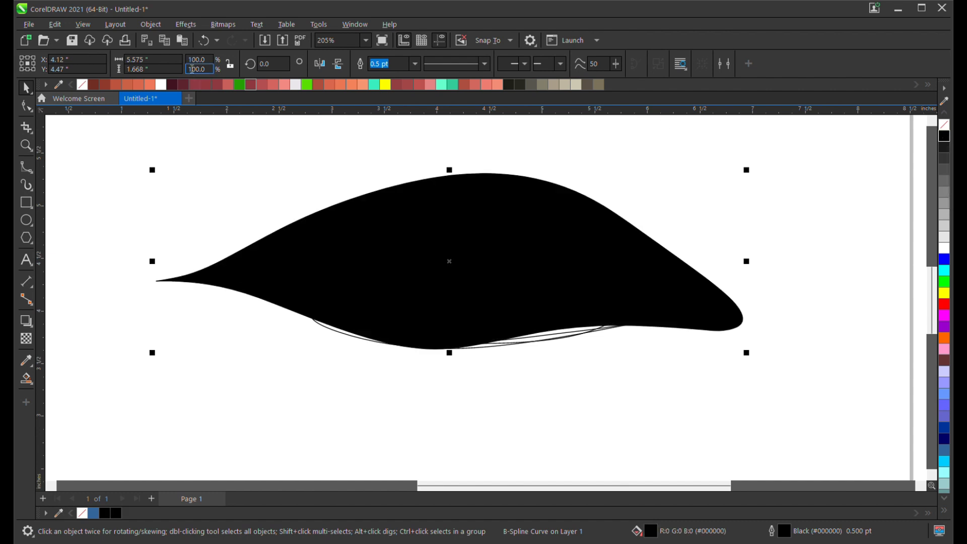
pyautogui.click(203, 41)
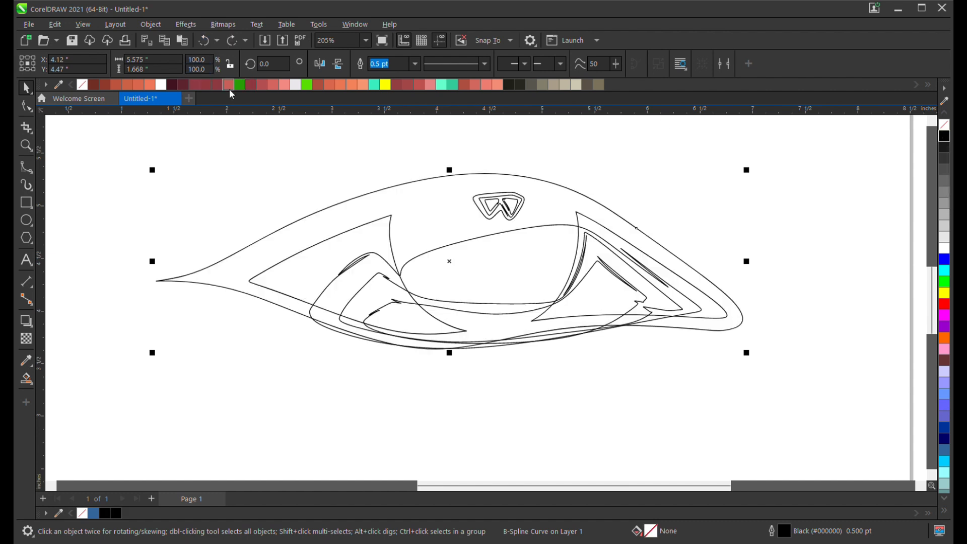
pyautogui.click(387, 239)
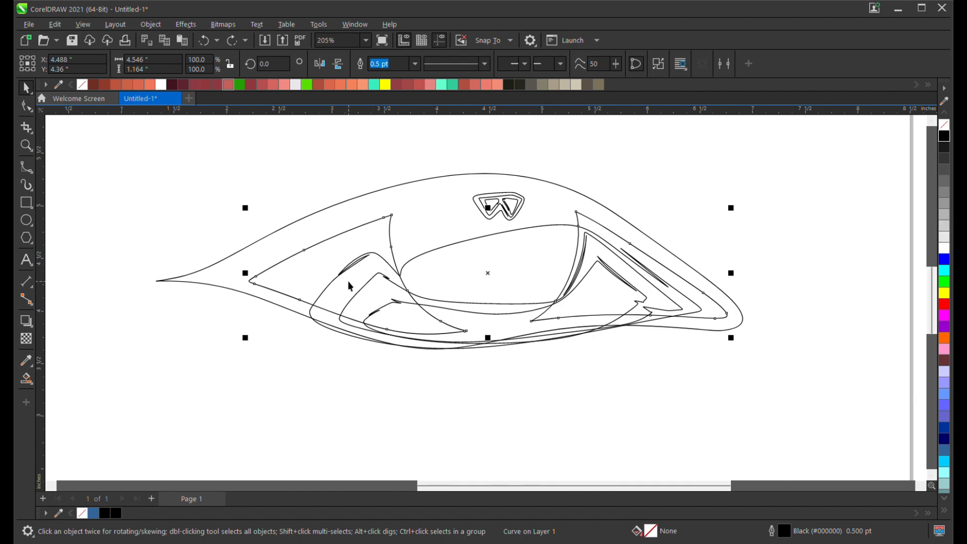
pyautogui.click(303, 236)
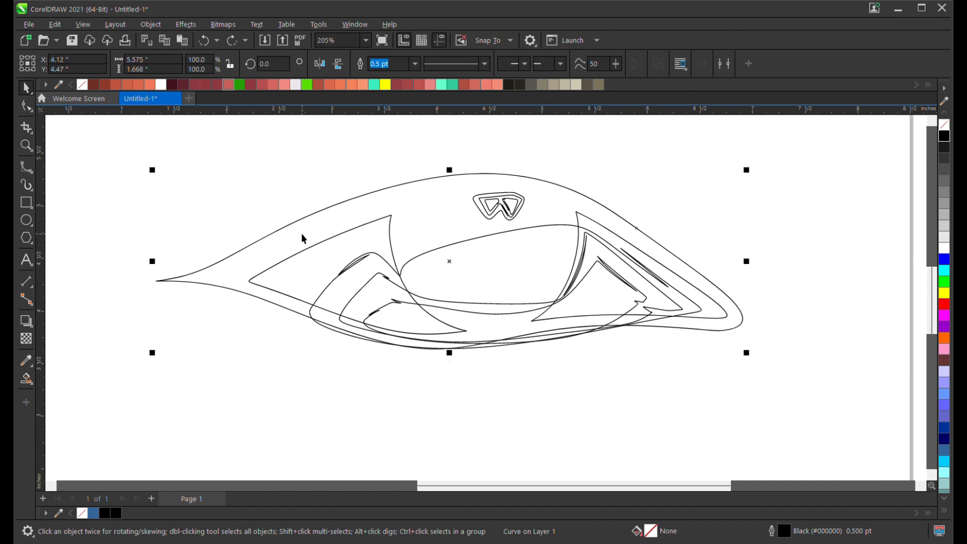
# Fill the eye's three nested shading layers white, #E6E6E6 and #CCCCCC, from the innermost to the outermost.
pyautogui.click(383, 306)
pyautogui.click(945, 248)
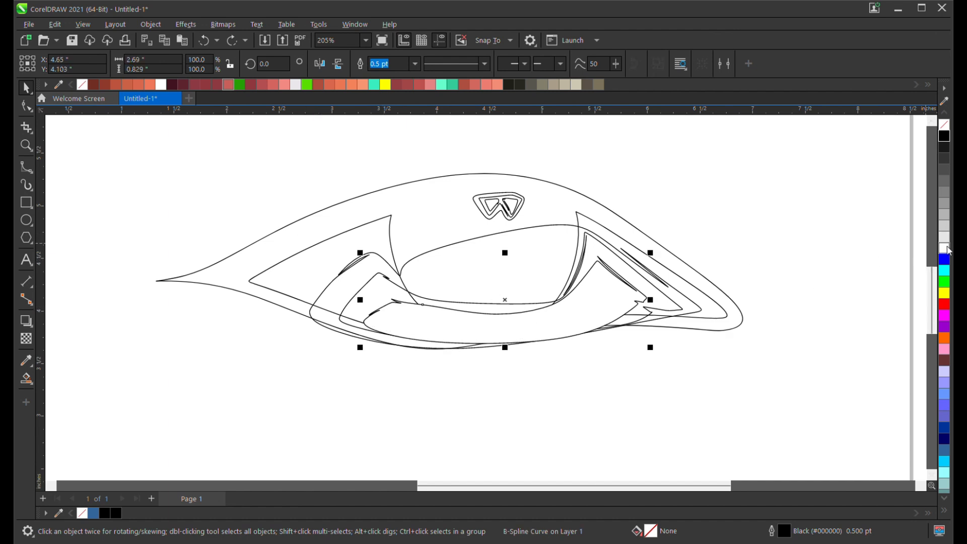
pyautogui.click(382, 287)
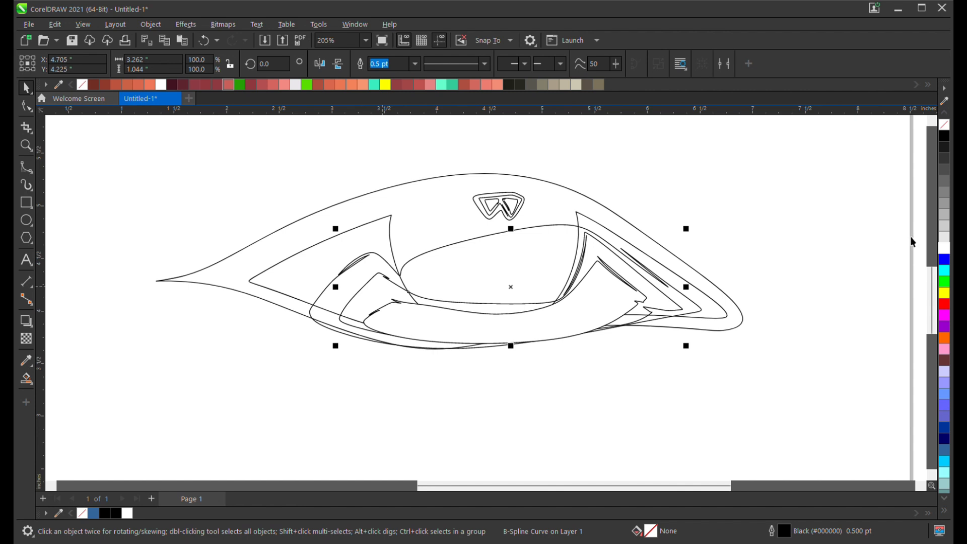
pyautogui.click(945, 241)
pyautogui.click(352, 267)
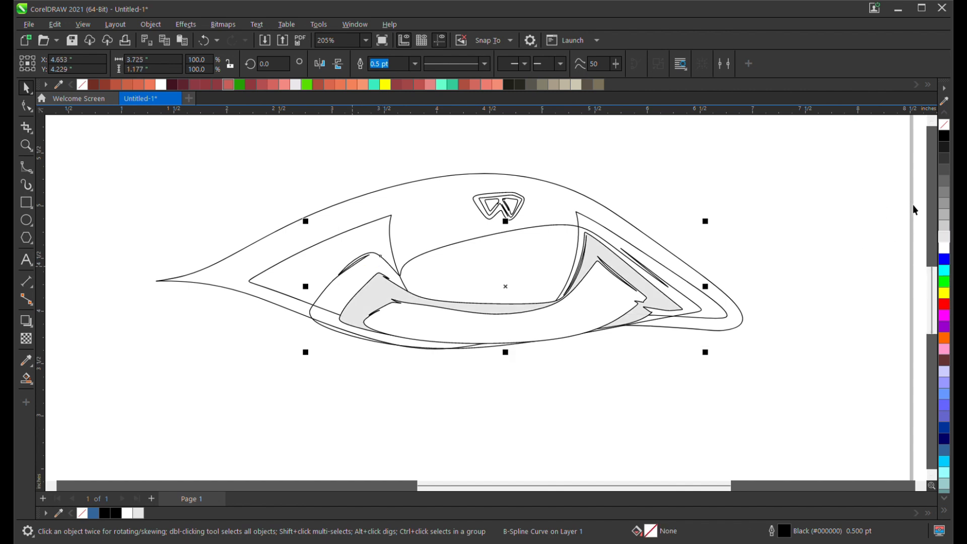
pyautogui.click(945, 228)
# Fill the combined eye-whites shape with medium grey #999999.
pyautogui.click(379, 229)
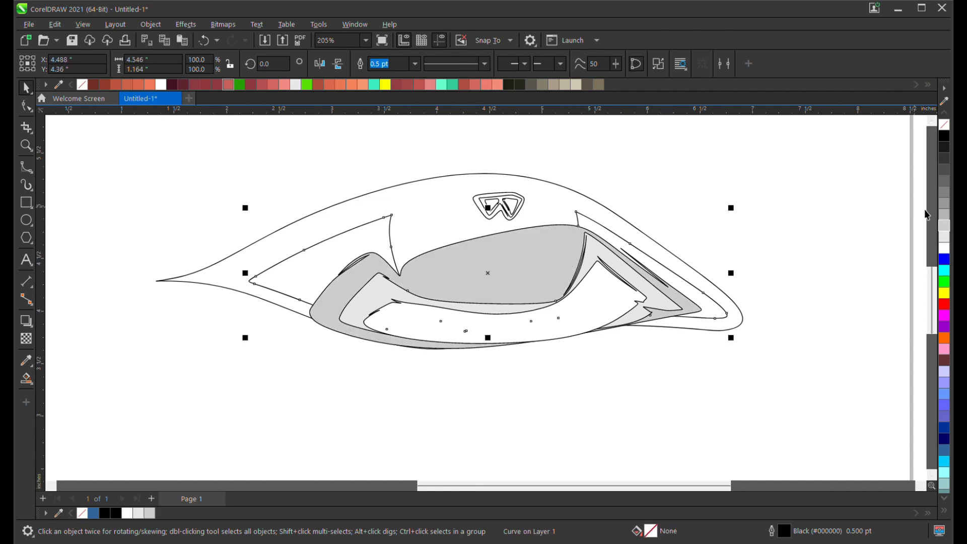
pyautogui.click(946, 216)
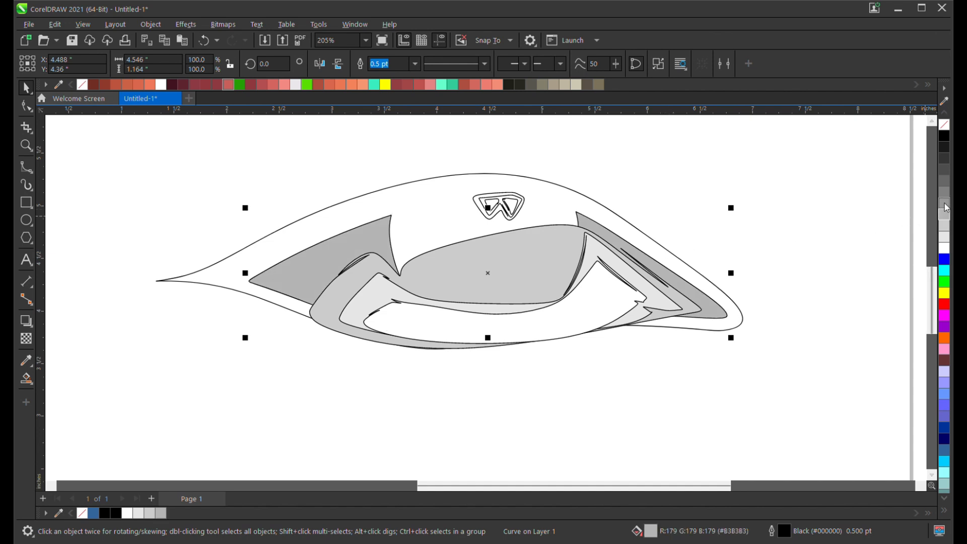
pyautogui.click(944, 203)
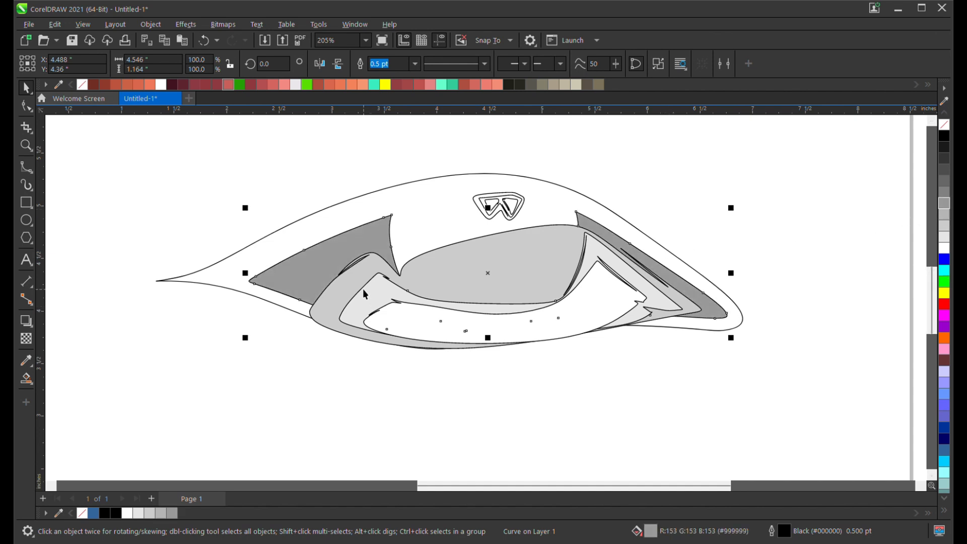
# Remove the outlines from the white, light grey and mid grey shading layers.
pyautogui.click(365, 294)
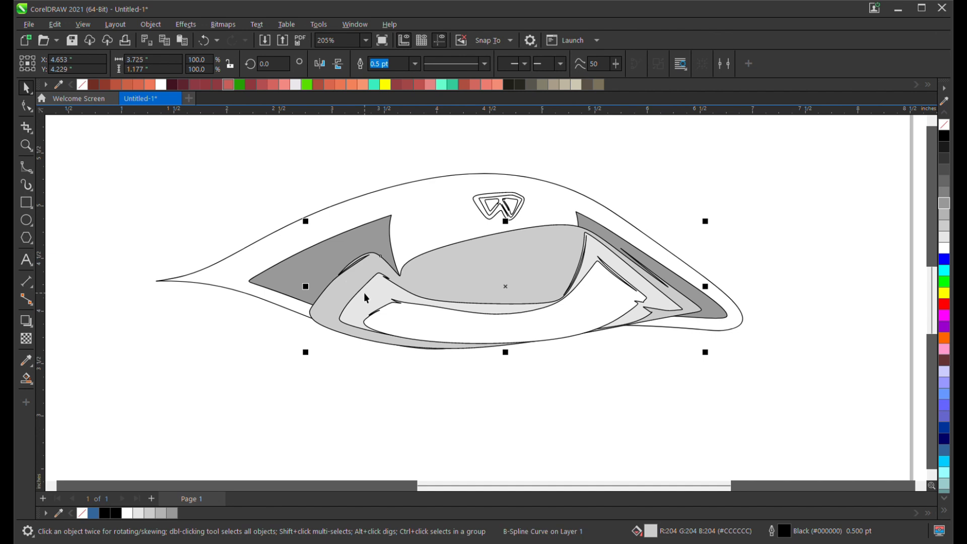
pyautogui.click(365, 298)
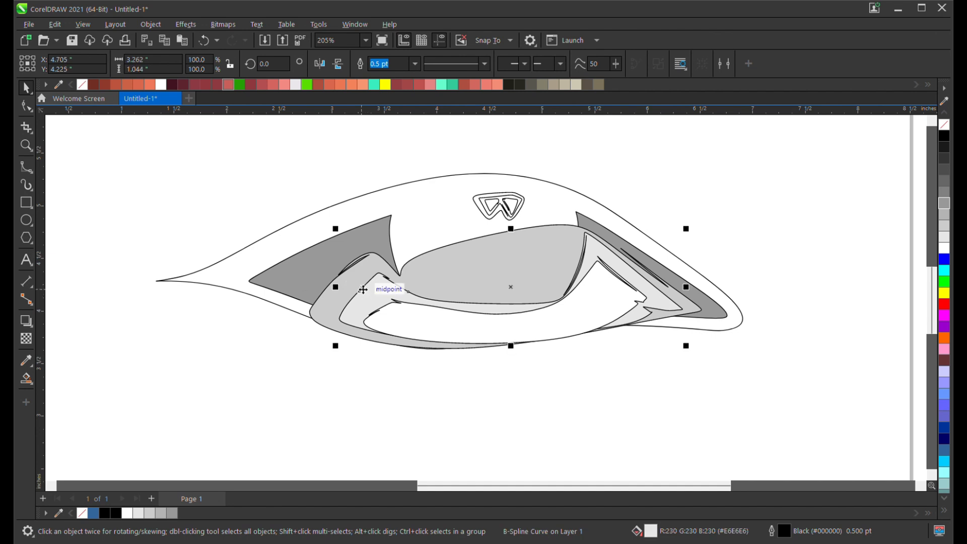
pyautogui.click(946, 130)
pyautogui.click(602, 251)
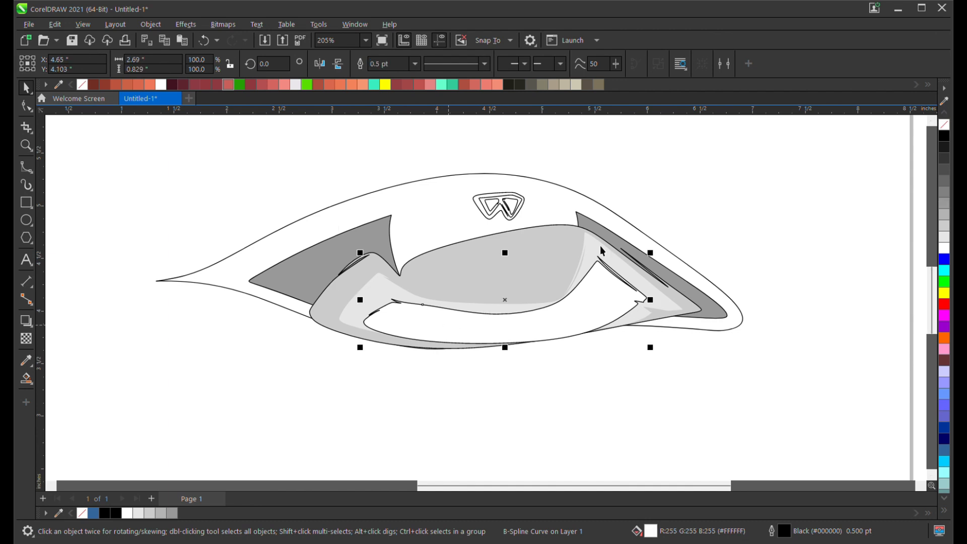
pyautogui.rightClick(945, 123)
pyautogui.click(422, 265)
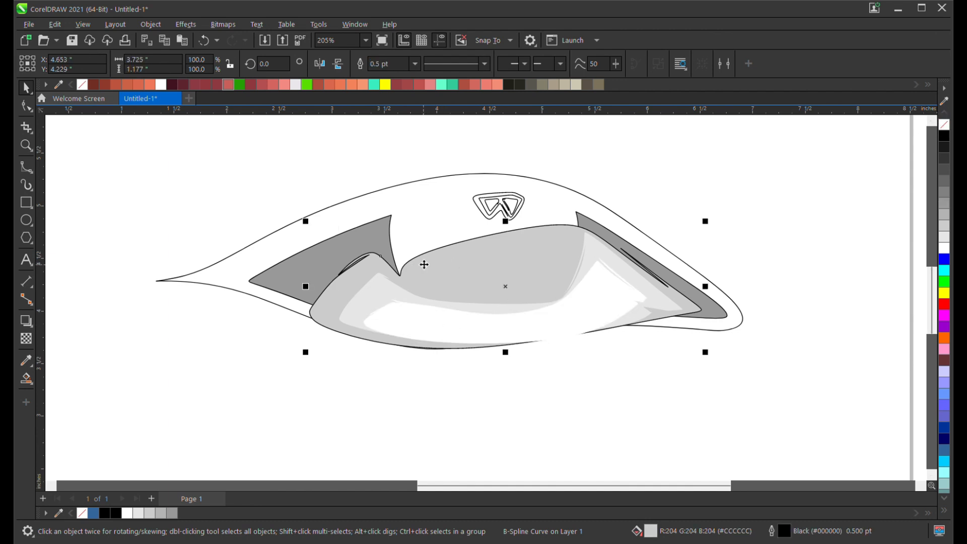
pyautogui.rightClick(945, 126)
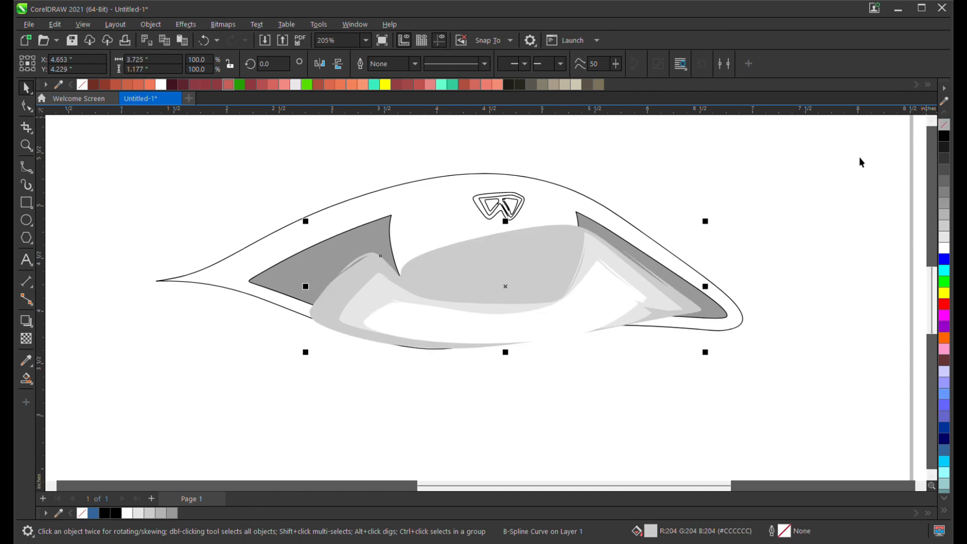
pyautogui.click(433, 375)
# PowerClip the three shading layers together inside the combined eye-whites shape.
pyautogui.click(379, 299)
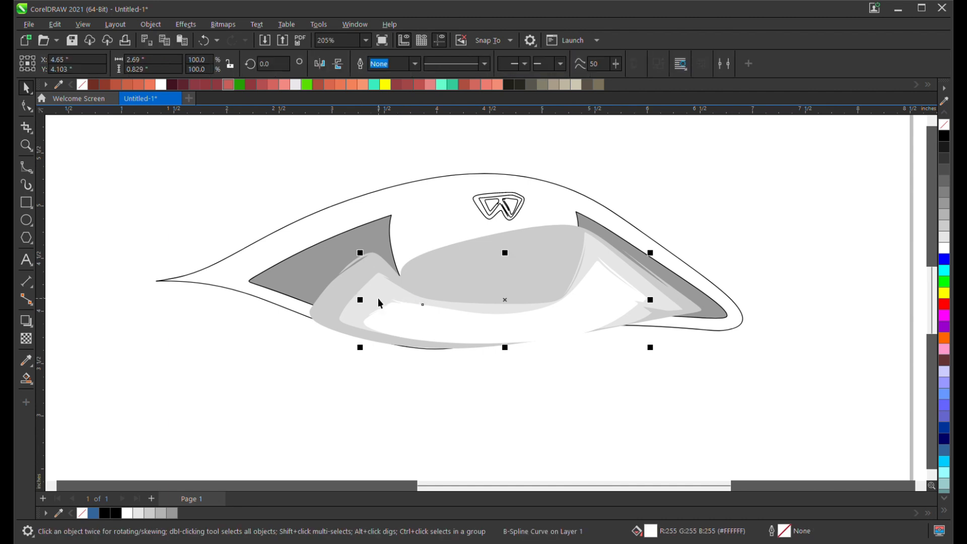
pyautogui.keyDown('shift'); pyautogui.click(378, 299); pyautogui.keyUp('shift')
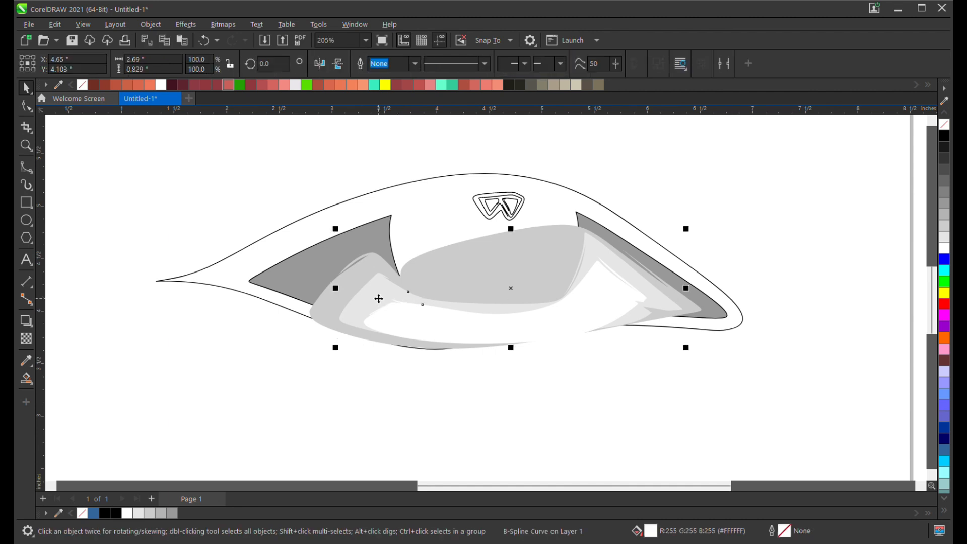
pyautogui.keyDown('shift'); pyautogui.click(371, 266); pyautogui.keyUp('shift')
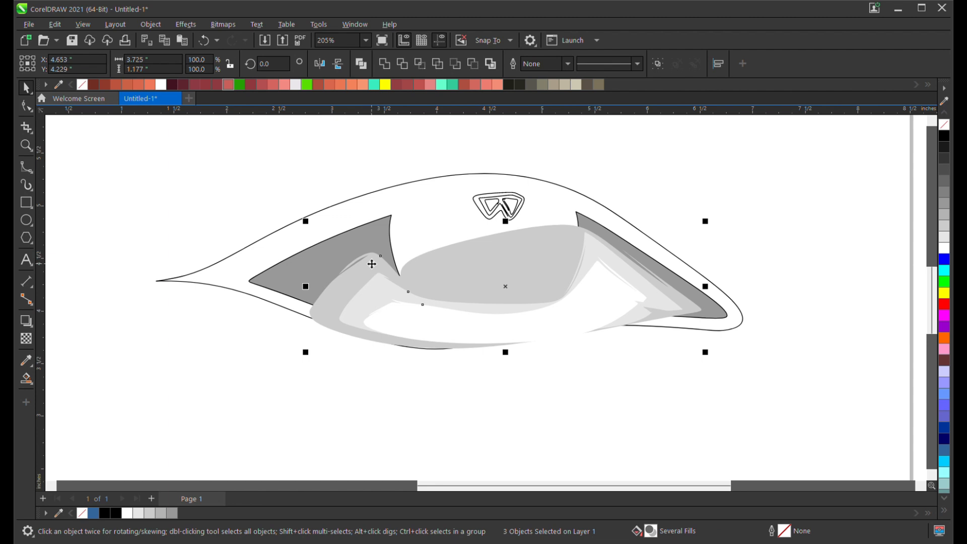
pyautogui.rightClick(373, 269)
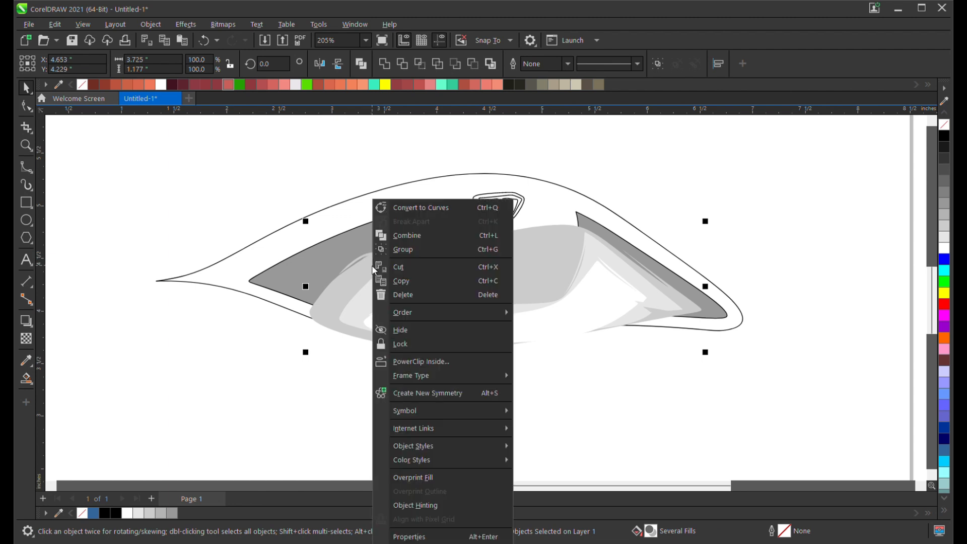
pyautogui.click(423, 361)
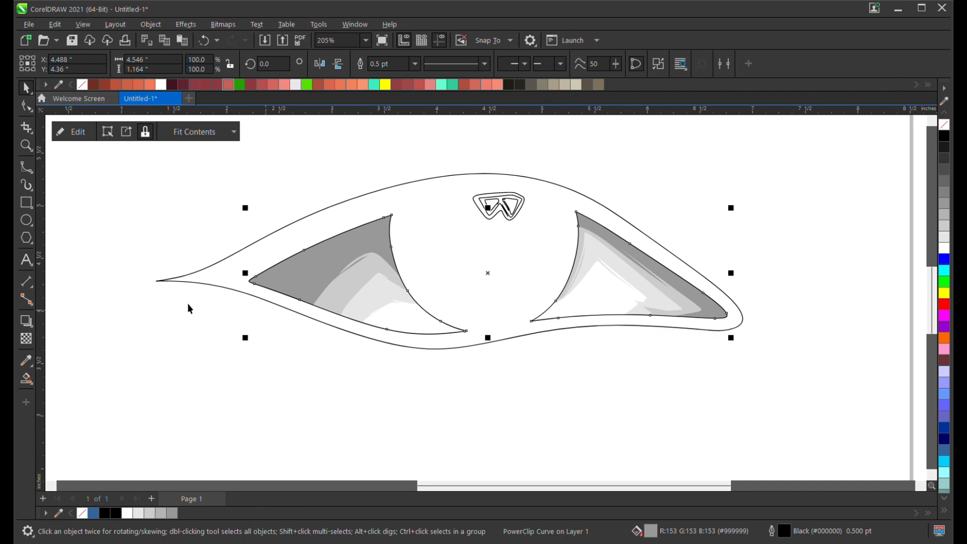
pyautogui.click(478, 359)
# Remove the outline from the eye-whites shape that contains the clipped shading.
pyautogui.click(327, 291)
pyautogui.rightClick(945, 126)
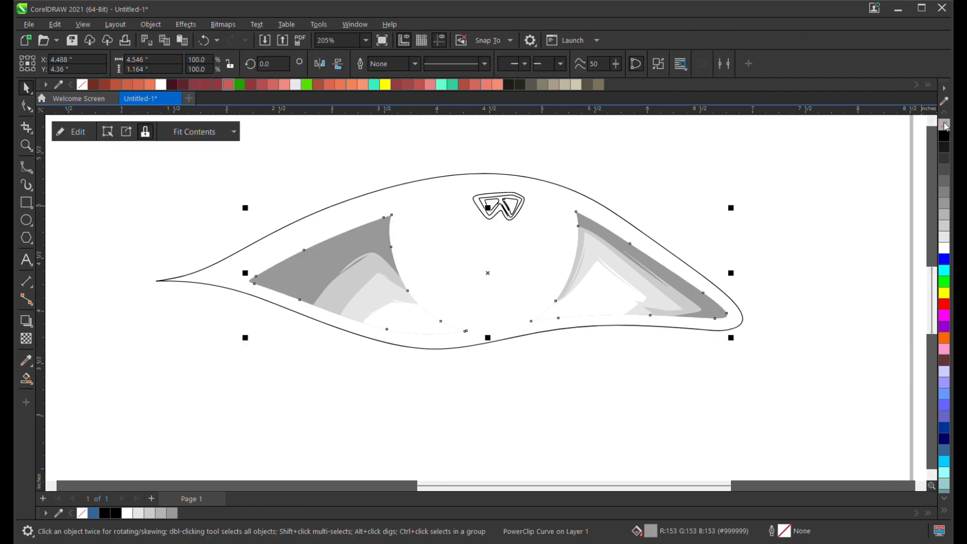
pyautogui.click(648, 394)
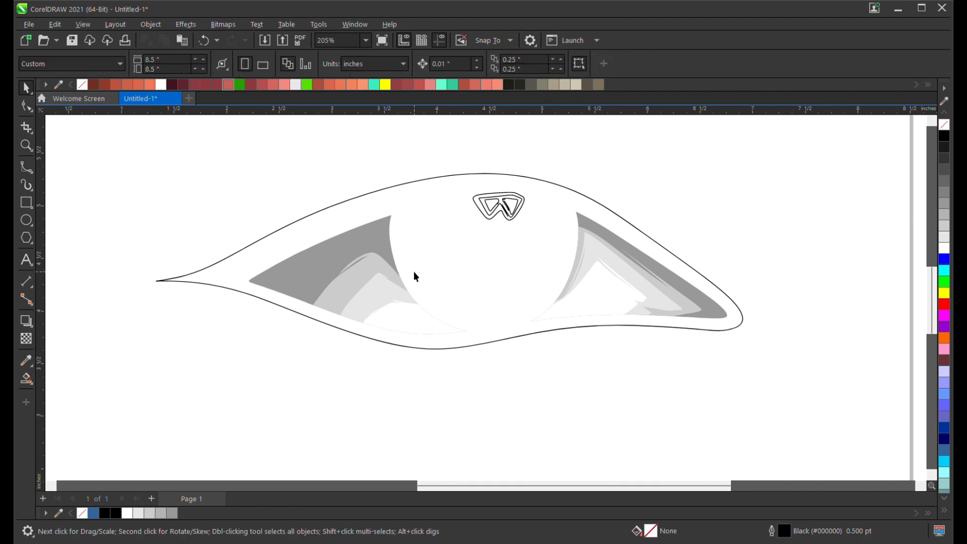
# Fill the eye's outer outline shape black to examine the shading against it, and undo the fill.
pyautogui.click(422, 195)
pyautogui.click(945, 136)
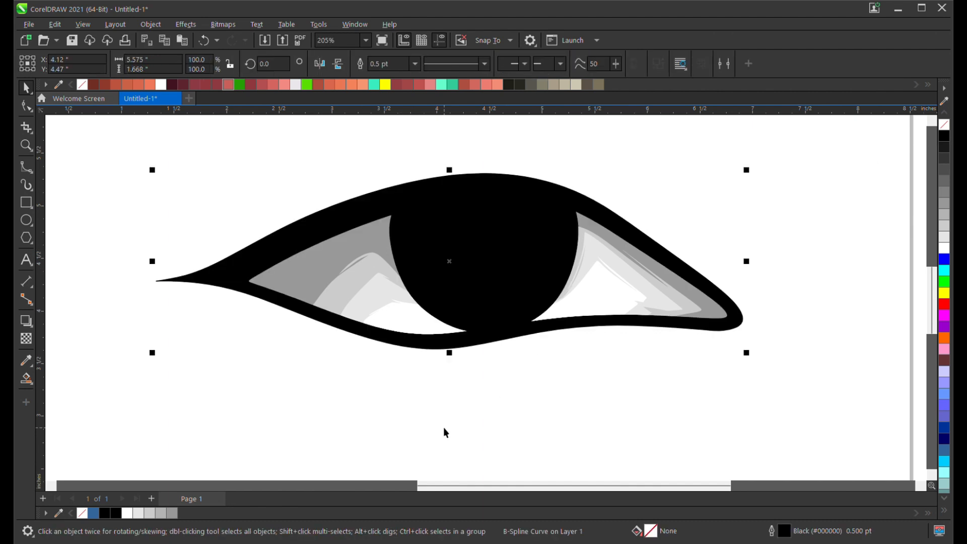
pyautogui.scroll(1, 421, 279)
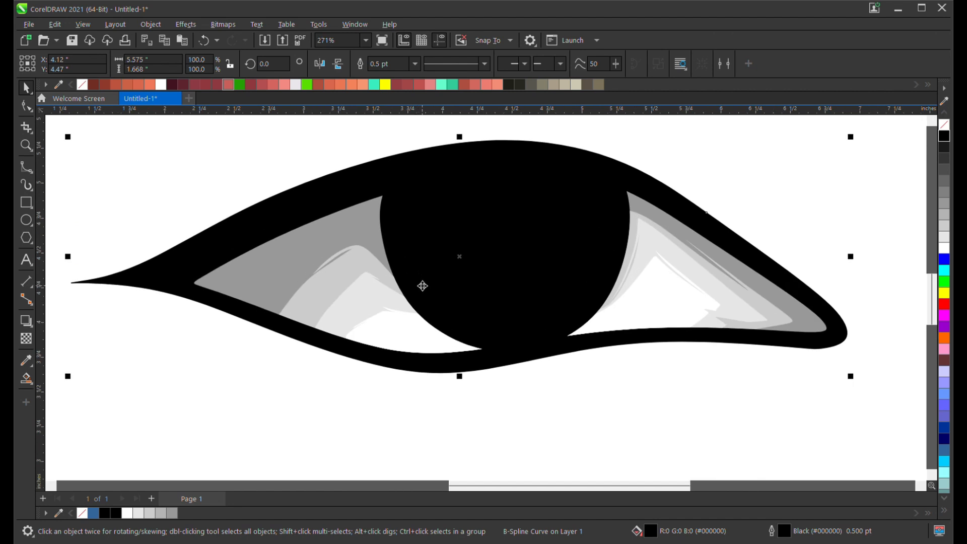
pyautogui.scroll(-2, 448, 285)
pyautogui.scroll(2, 449, 284)
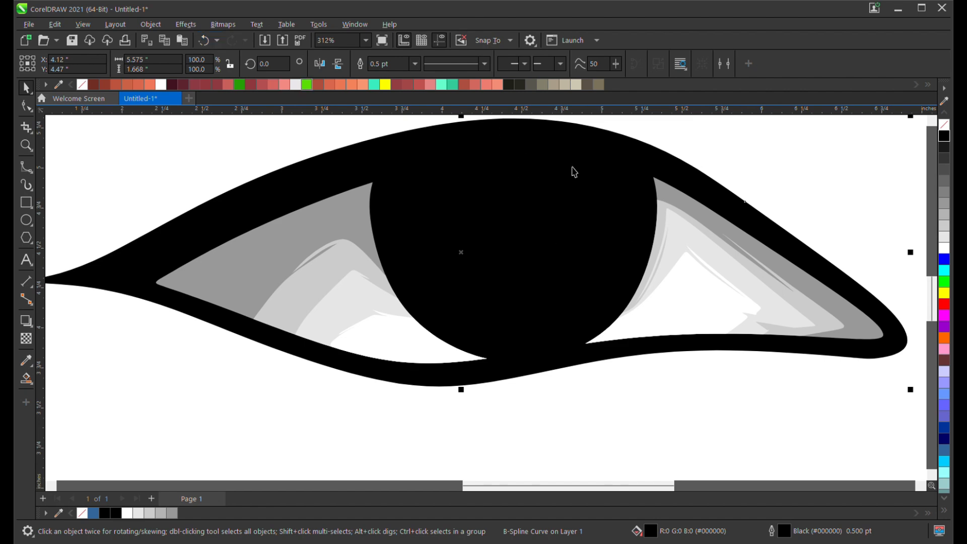
pyautogui.click(204, 40)
# Fill the outer shape of the iris highlight dark grey and the shape nested inside it a lighter mid grey.
pyautogui.scroll(2, 479, 189)
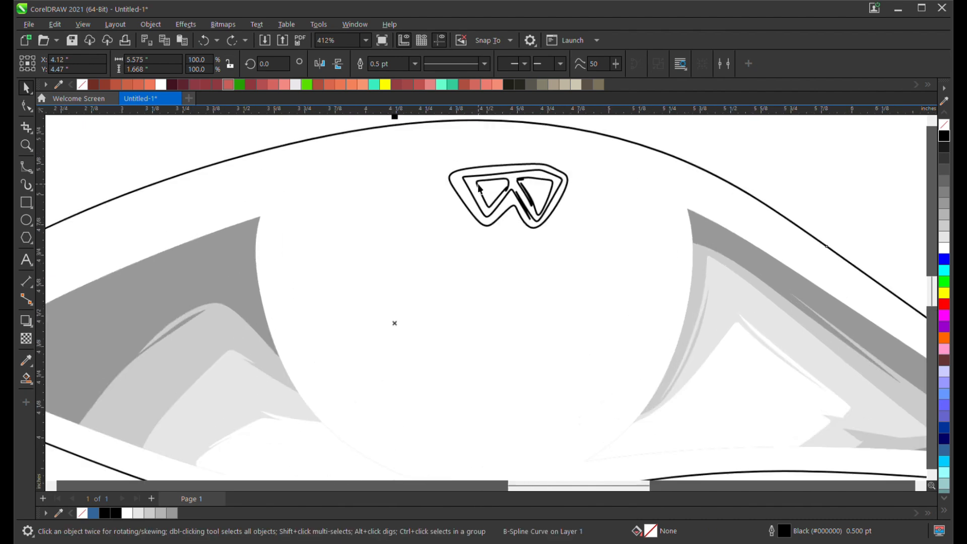
pyautogui.scroll(3, 480, 189)
pyautogui.click(451, 180)
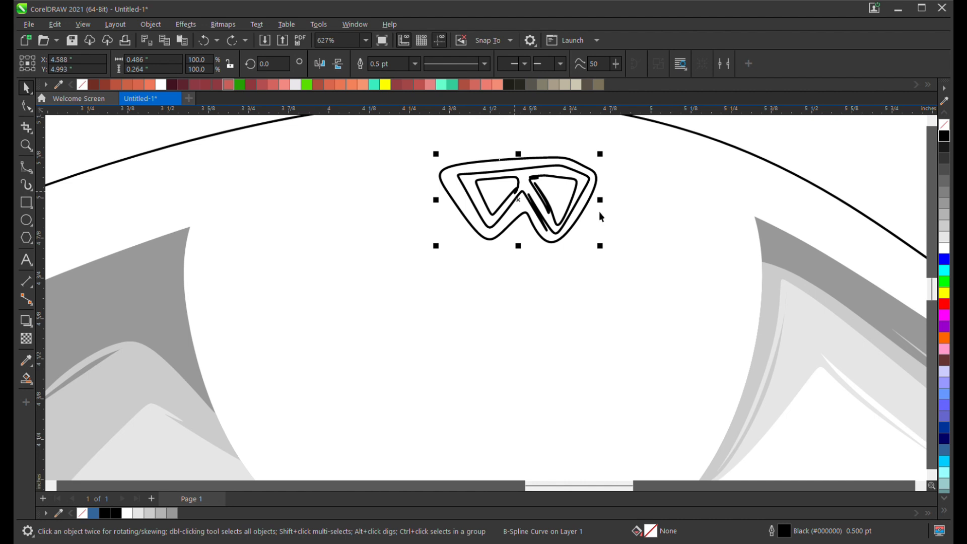
pyautogui.scroll(-1, 604, 231)
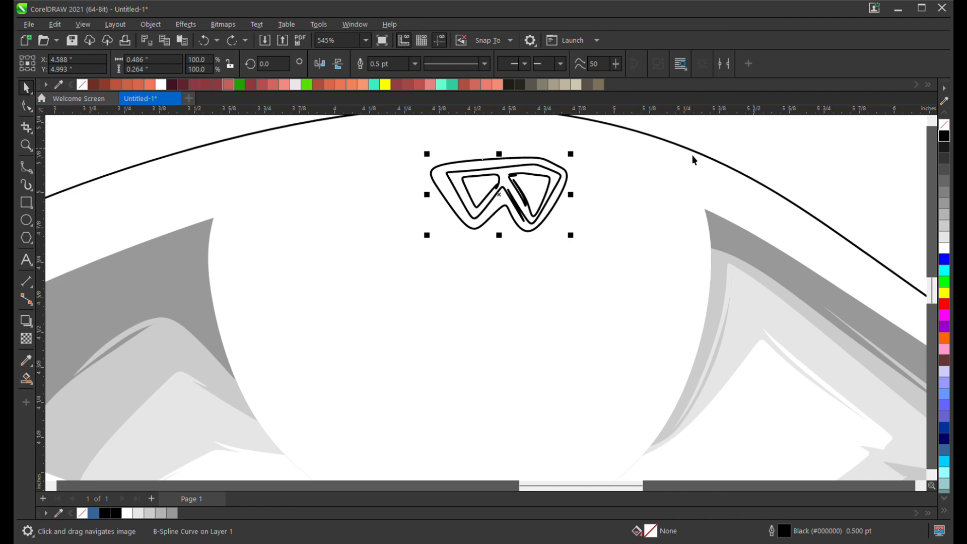
pyautogui.click(946, 182)
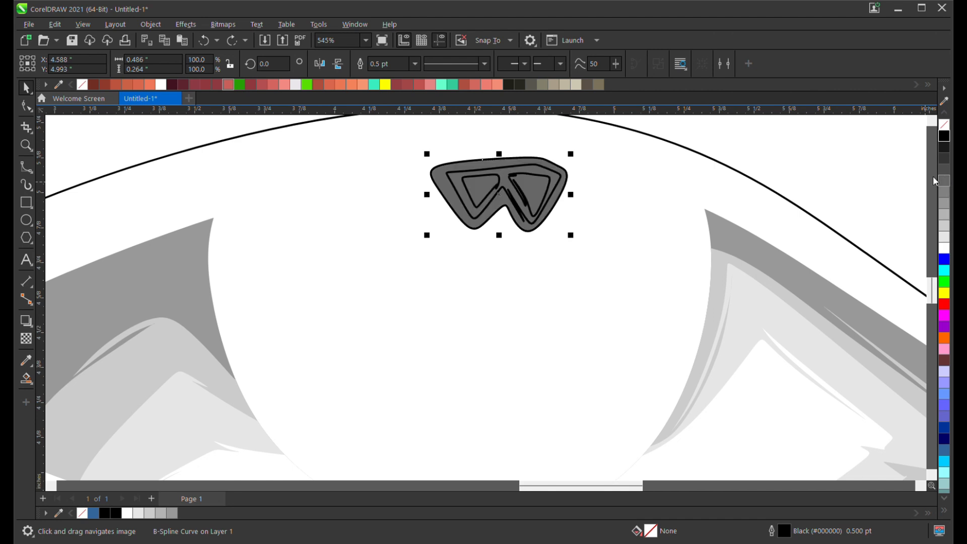
pyautogui.click(560, 182)
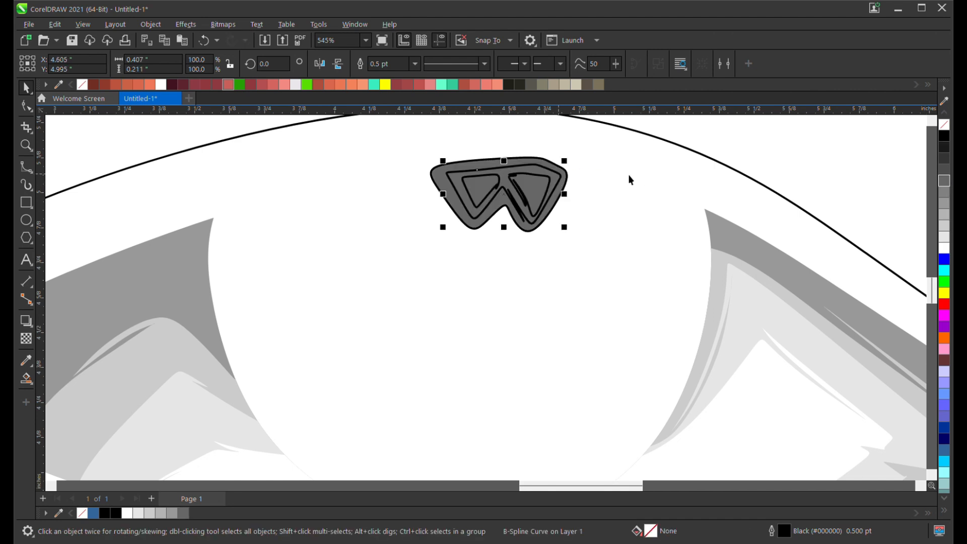
# Fill the two innermost triangular highlight shapes light grey (#B3B3B3).
pyautogui.click(549, 192)
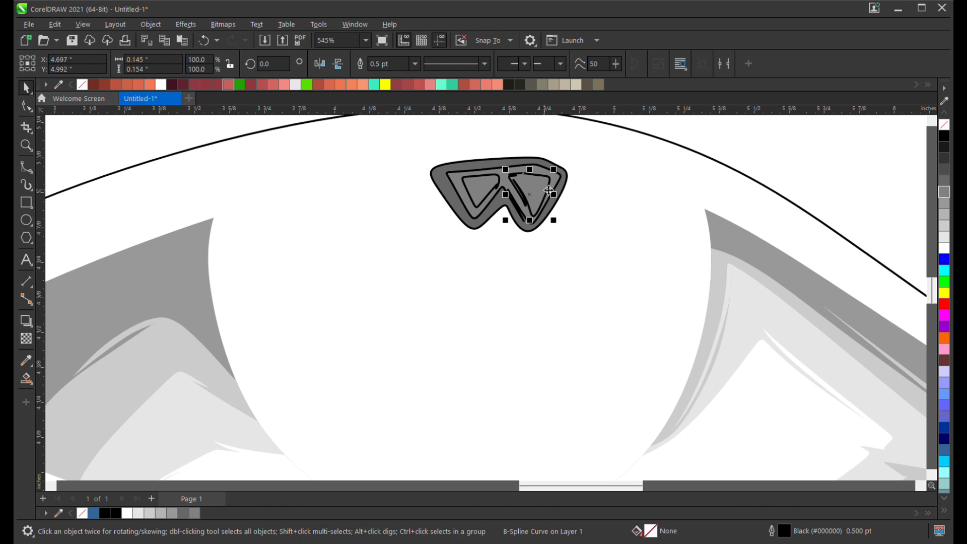
pyautogui.click(945, 214)
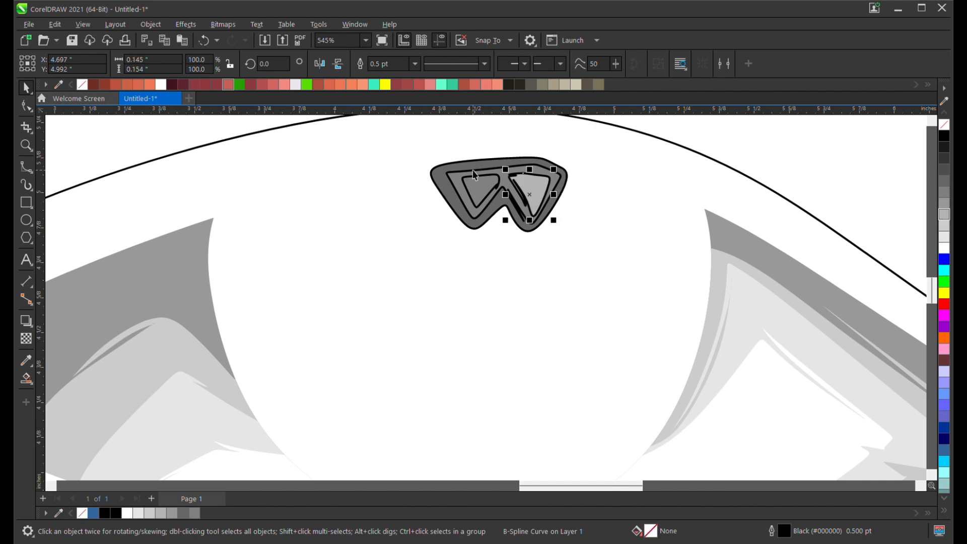
pyautogui.click(482, 185)
pyautogui.click(944, 214)
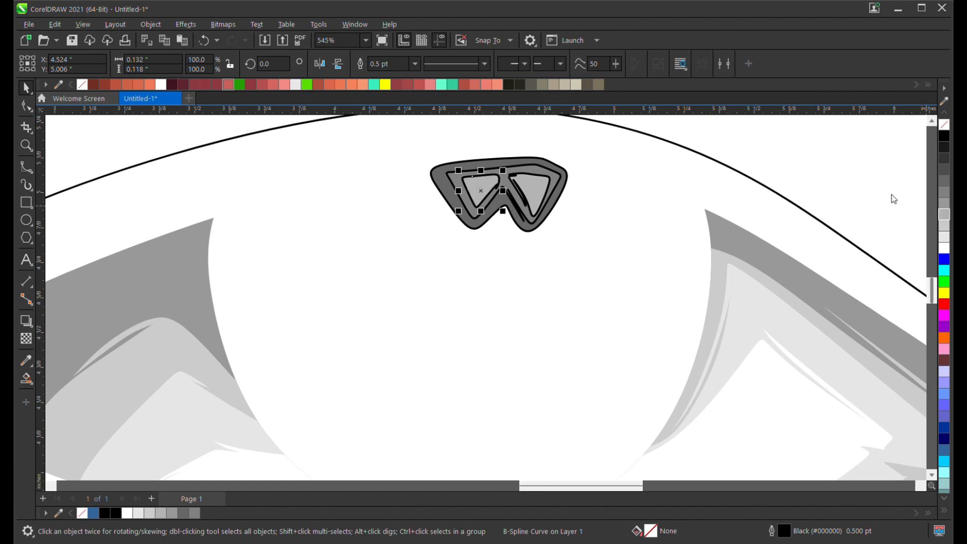
# Remove the outlines from all four highlight shapes together.
pyautogui.moveTo(722, 131); pyautogui.dragTo(477, 195)
pyautogui.moveTo(432, 257); pyautogui.dragTo(432, 257)
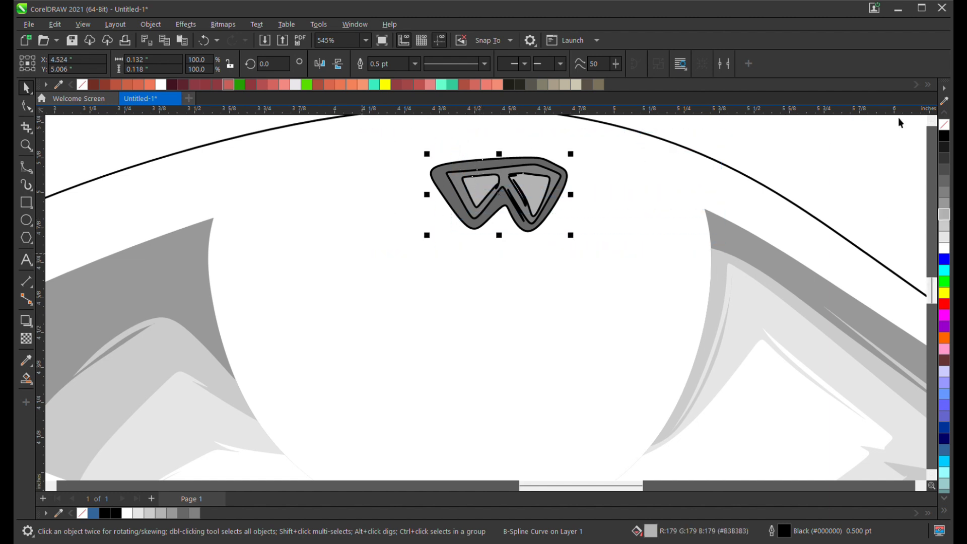
pyautogui.rightClick(944, 126)
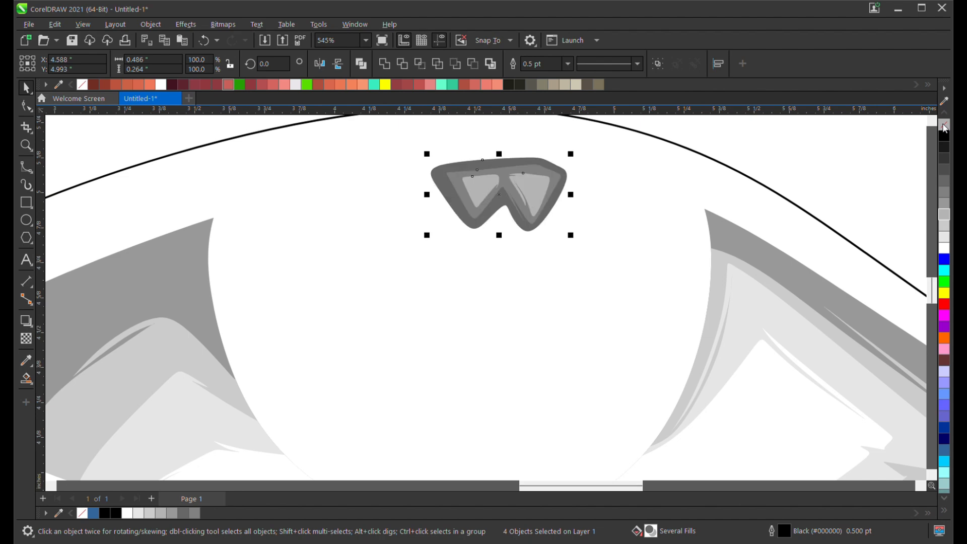
# Fill the eye's outer outline shape black.
pyautogui.scroll(-4, 474, 211)
pyautogui.click(354, 198)
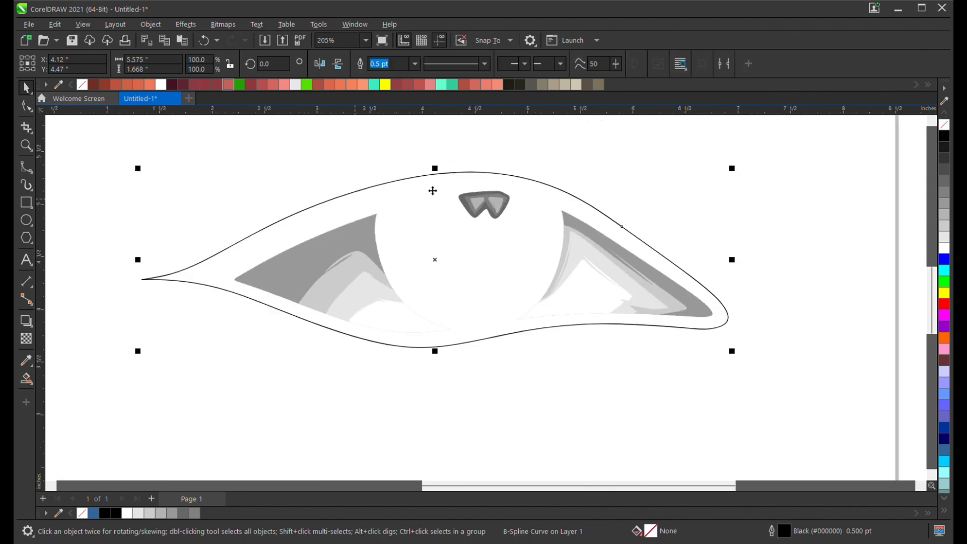
pyautogui.click(945, 136)
pyautogui.click(634, 199)
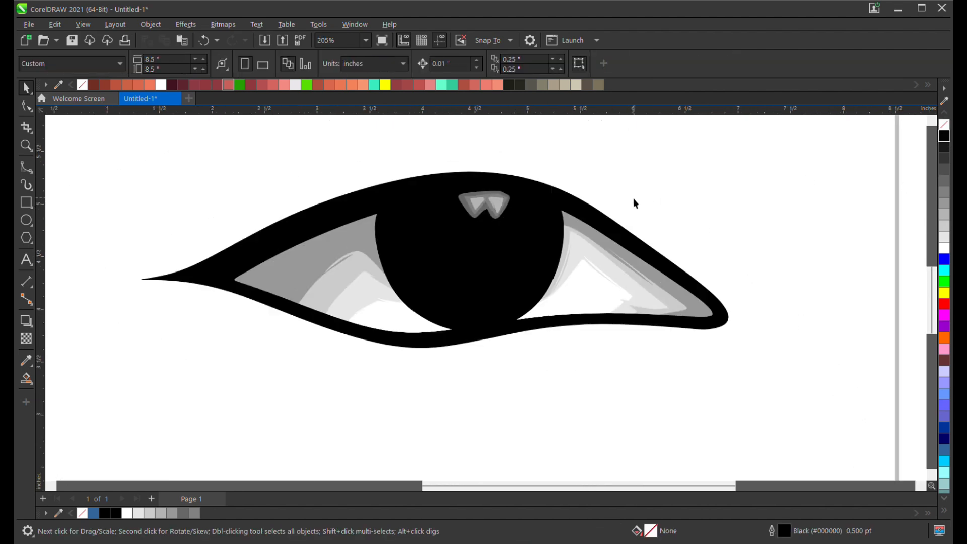
# Draw a closed U-shaped B-Spline about 1.61 by 1.04 inches inside the iris, following its lower edge as in the reference photo.
pyautogui.scroll(-4, 632, 199)
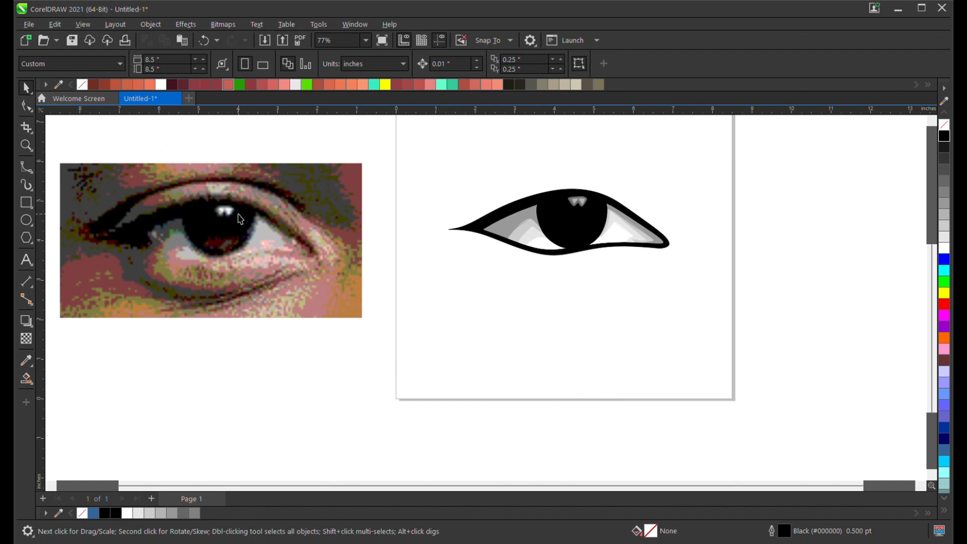
pyautogui.scroll(4, 562, 227)
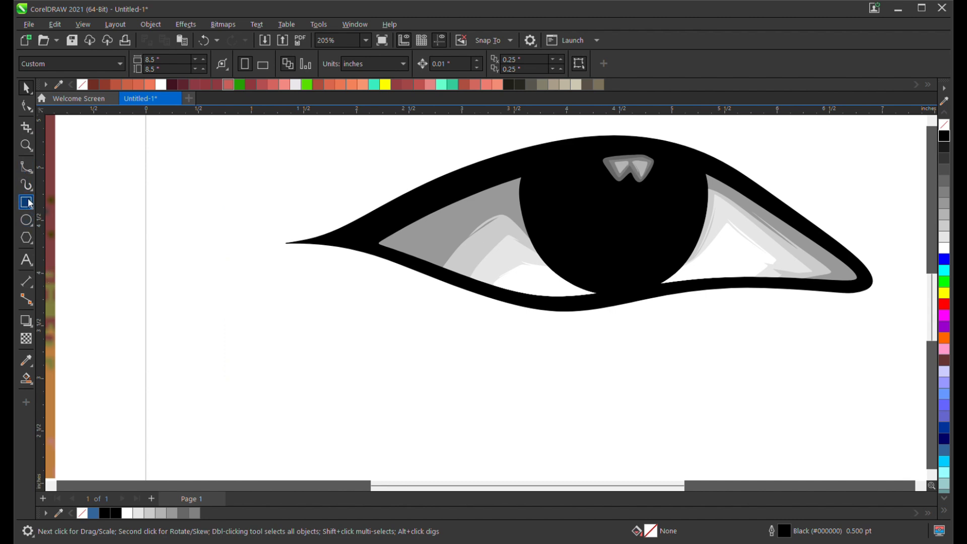
pyautogui.click(25, 172)
pyautogui.moveTo(575, 230); pyautogui.dragTo(440, 215)
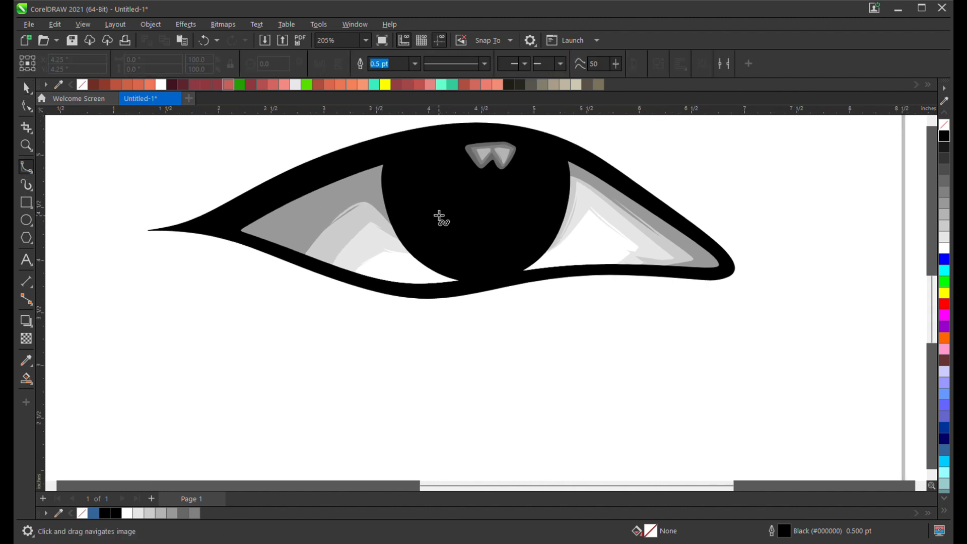
pyautogui.scroll(2, 442, 207)
pyautogui.click(365, 147)
pyautogui.click(370, 204)
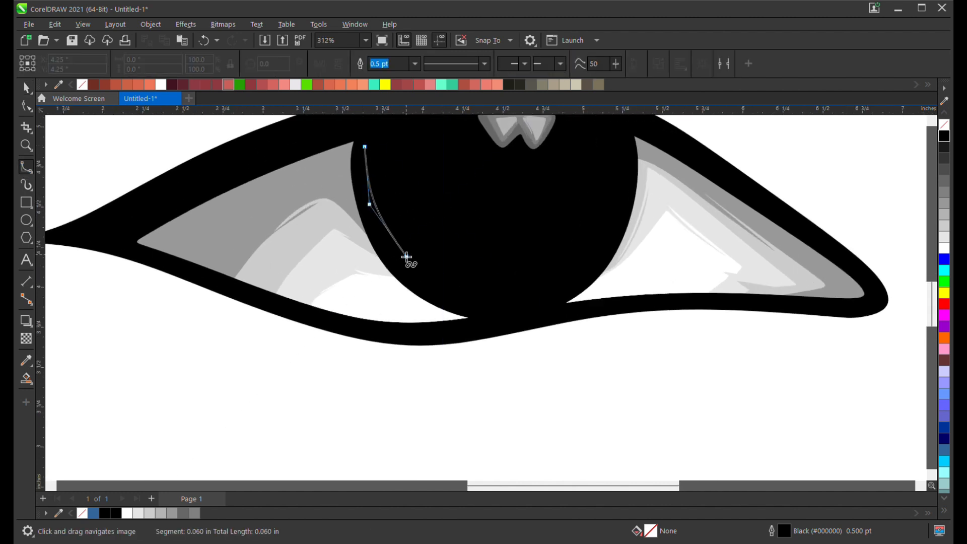
pyautogui.click(407, 269)
pyautogui.click(470, 307)
pyautogui.click(541, 298)
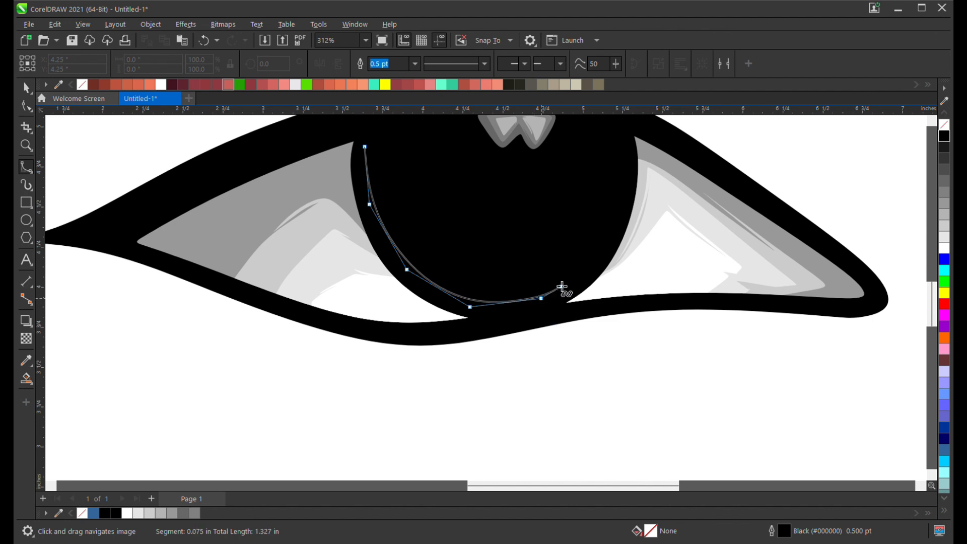
pyautogui.click(591, 278)
pyautogui.click(630, 179)
pyautogui.click(618, 144)
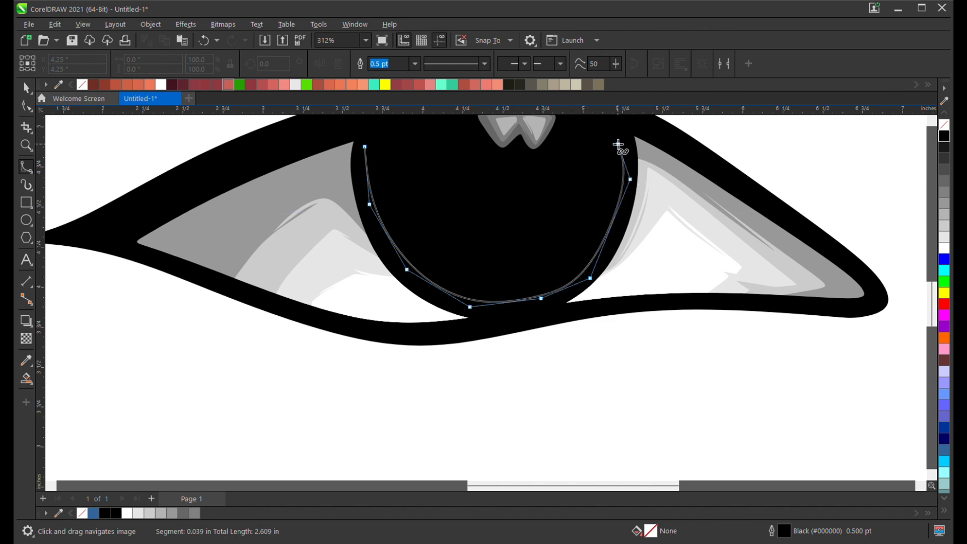
pyautogui.click(580, 135)
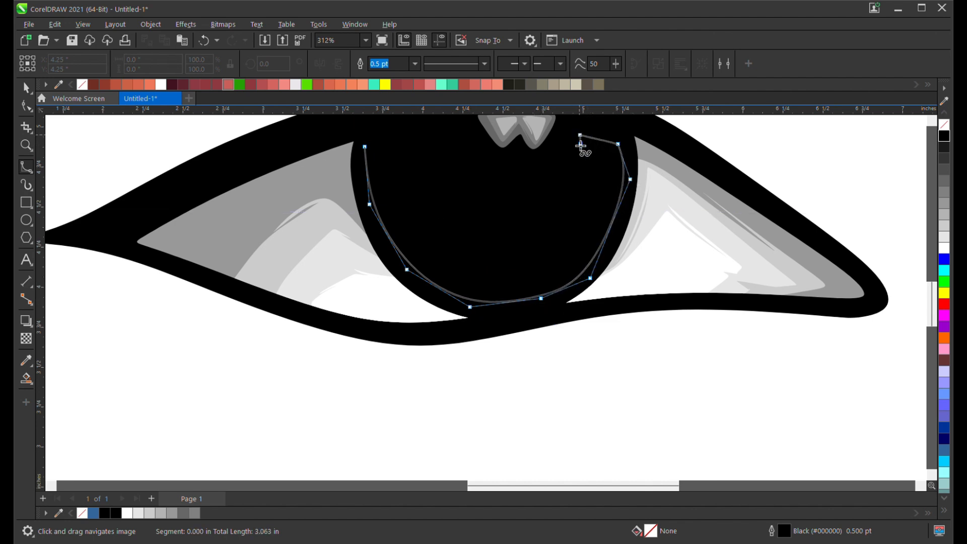
pyautogui.click(558, 212)
pyautogui.click(486, 257)
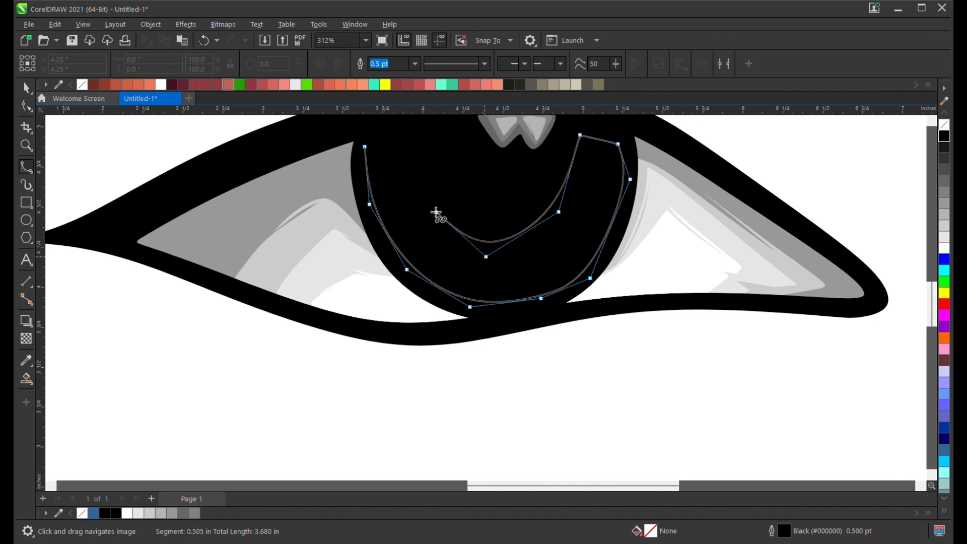
pyautogui.click(412, 182)
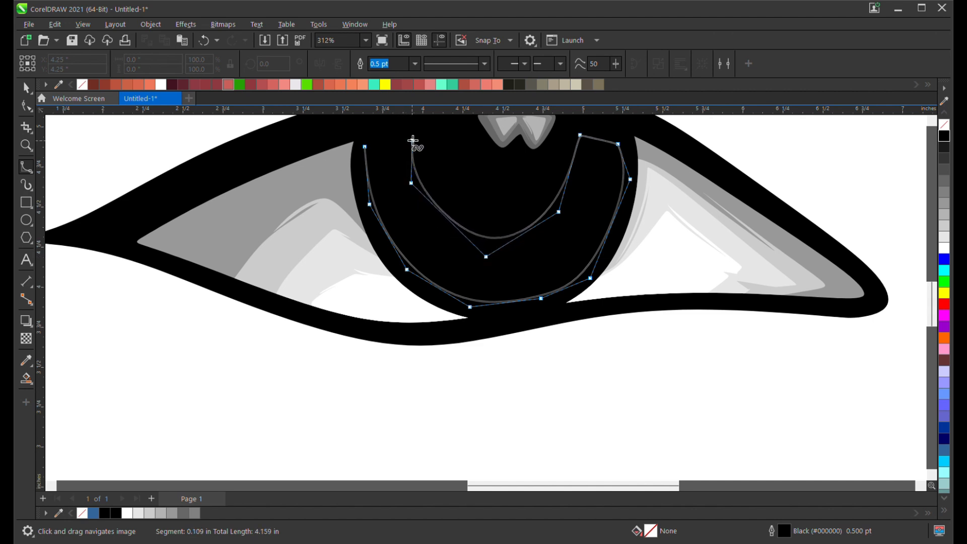
pyautogui.click(366, 146)
# Fill the U-shaped iris band dark grey (#333333) and remove its outline.
pyautogui.scroll(-1, 412, 211)
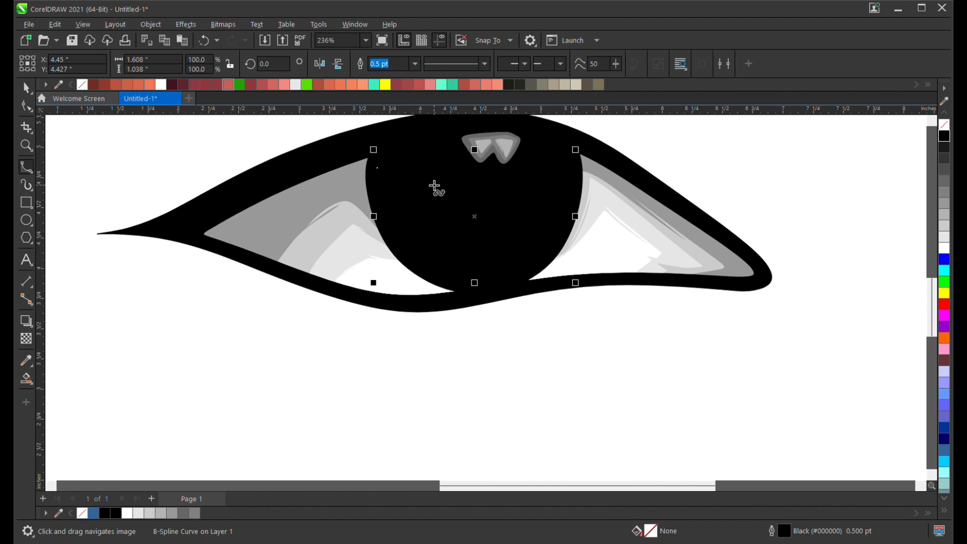
pyautogui.click(944, 160)
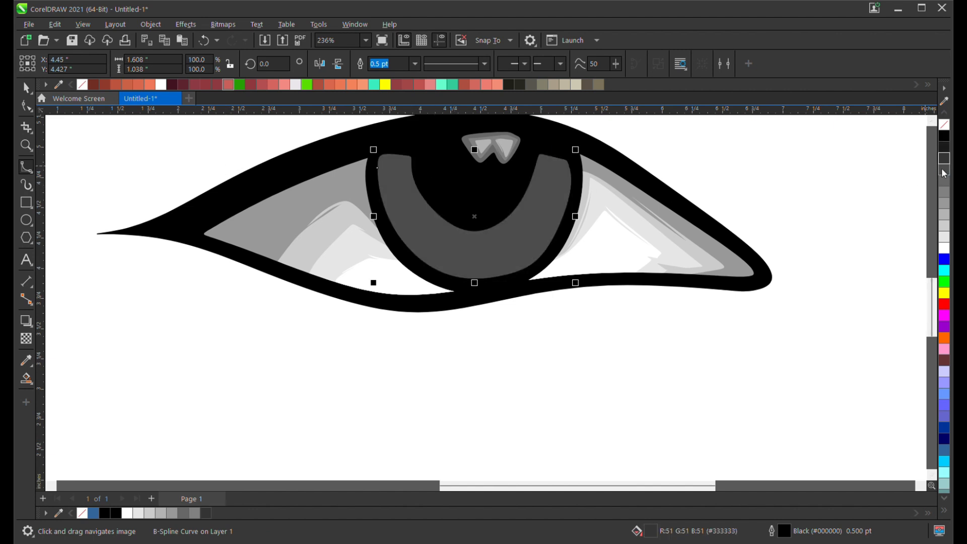
pyautogui.click(945, 158)
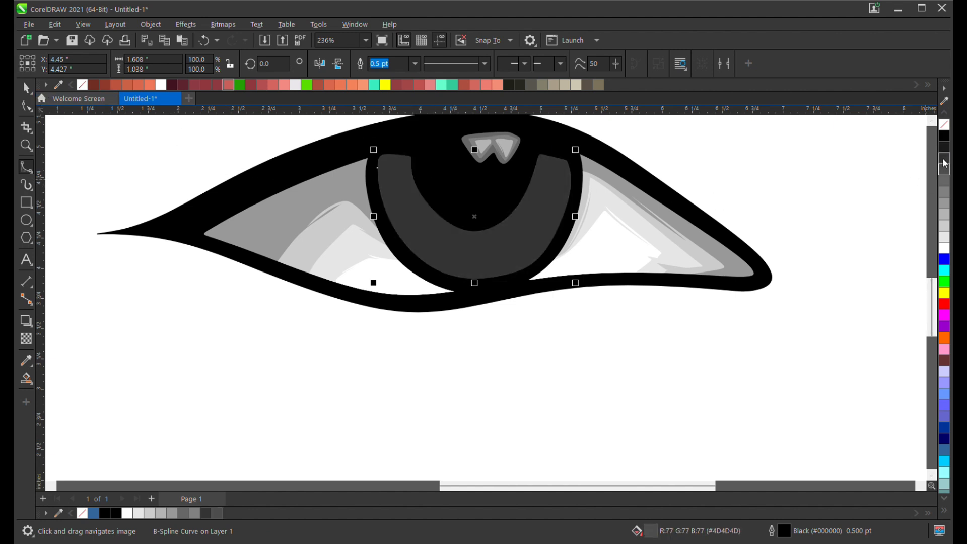
pyautogui.click(30, 89)
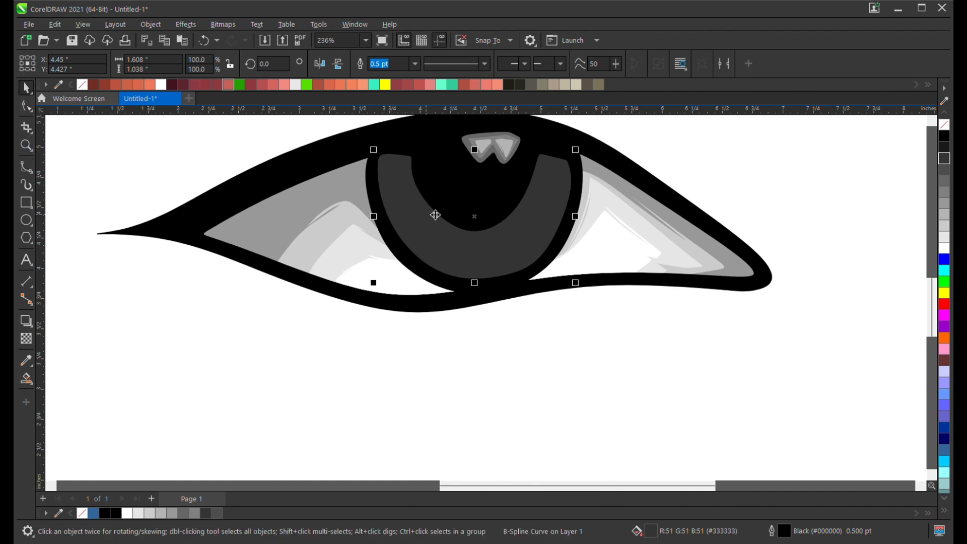
pyautogui.rightClick(945, 124)
# PowerClip the dark grey iris band inside the black outer eye shape.
pyautogui.rightClick(488, 237)
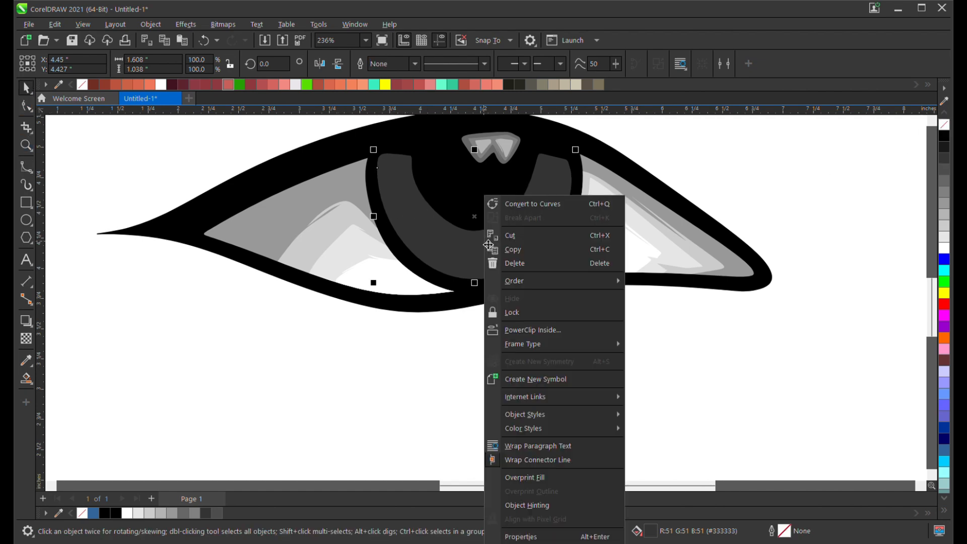
pyautogui.click(538, 334)
pyautogui.click(335, 144)
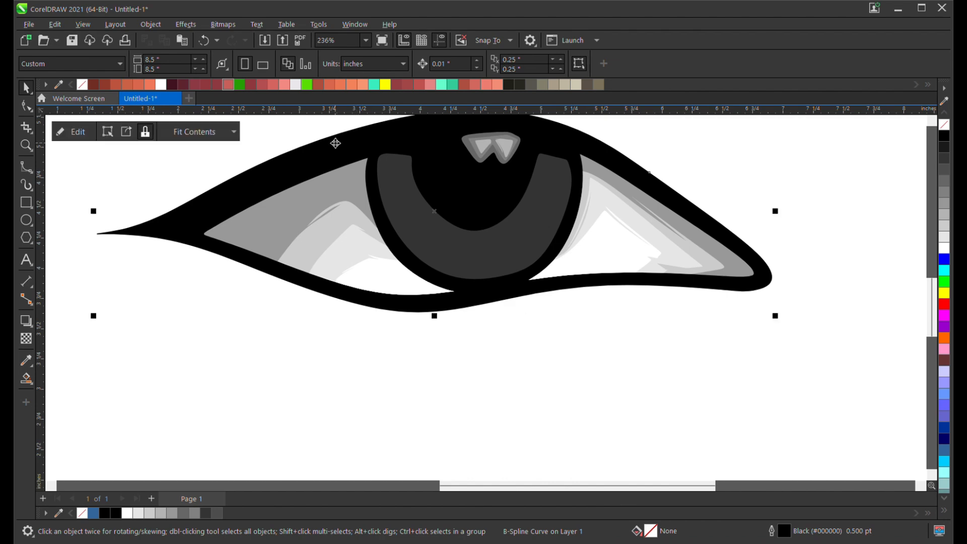
# Edit the black eye shape's PowerClip contents and draw a near-circular ellipse about 1.25 by 1.23 inches over the iris band as the pupil.
pyautogui.click(70, 131)
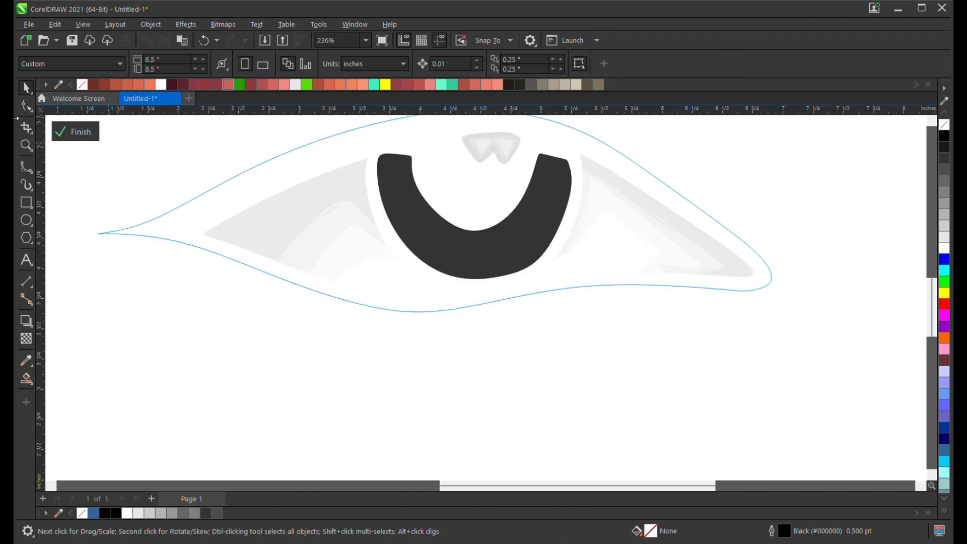
pyautogui.click(26, 220)
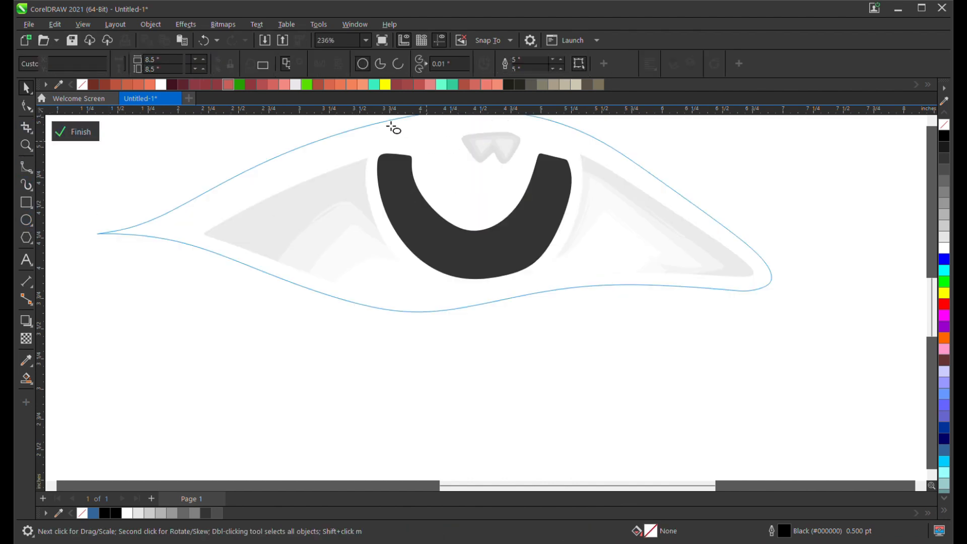
pyautogui.moveTo(392, 117); pyautogui.dragTo(554, 261)
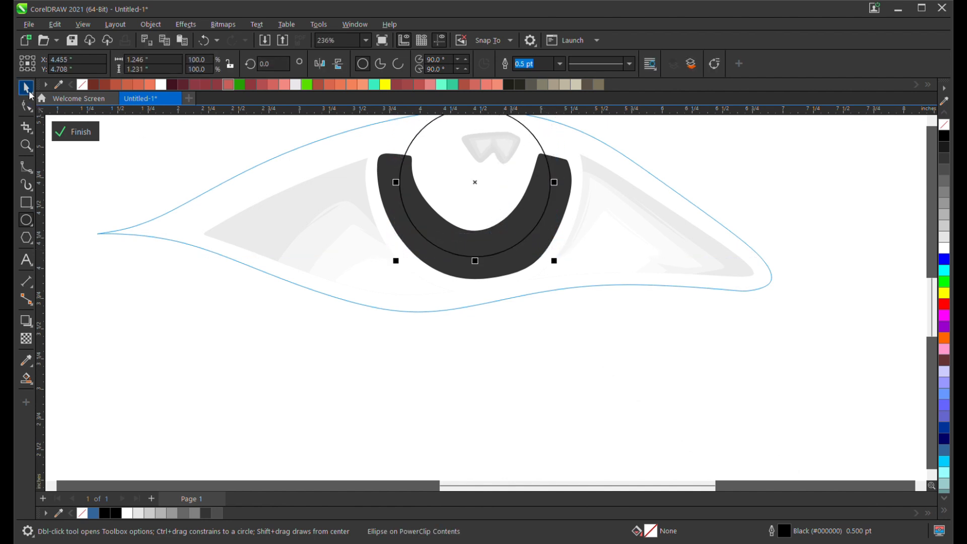
# Fill the pupil ellipse black and remove its outline.
pyautogui.click(27, 87)
pyautogui.click(944, 135)
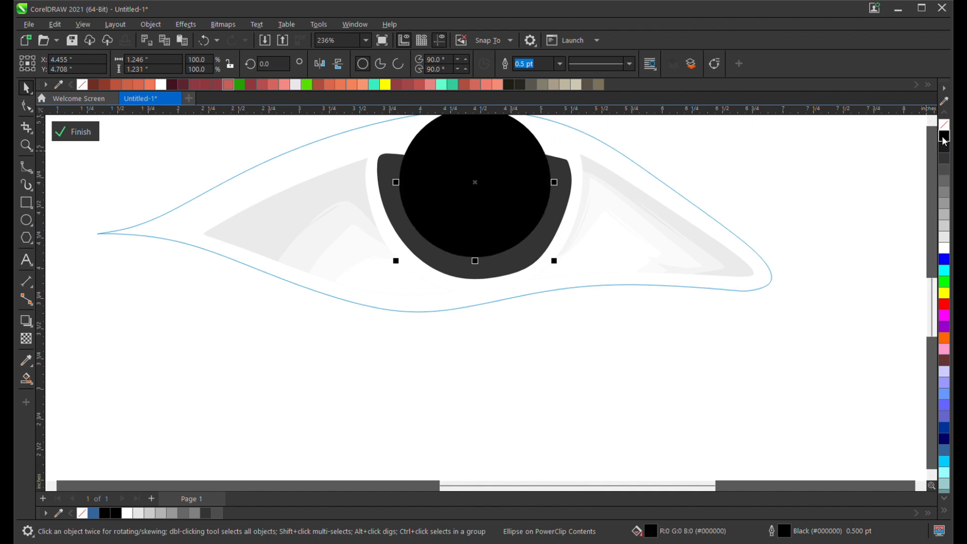
pyautogui.rightClick(944, 124)
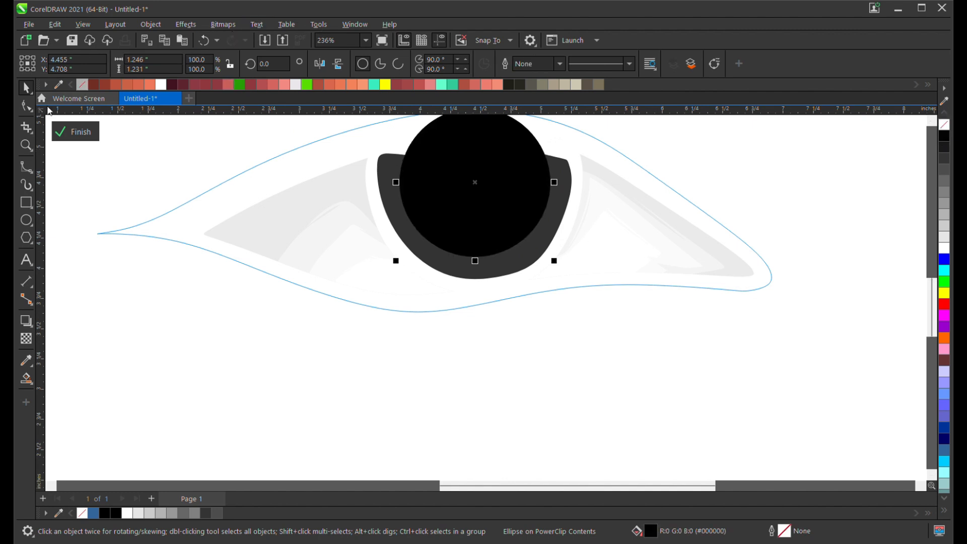
# Apply a fountain transparency to the black pupil ellipse and make it elliptical.
pyautogui.click(26, 339)
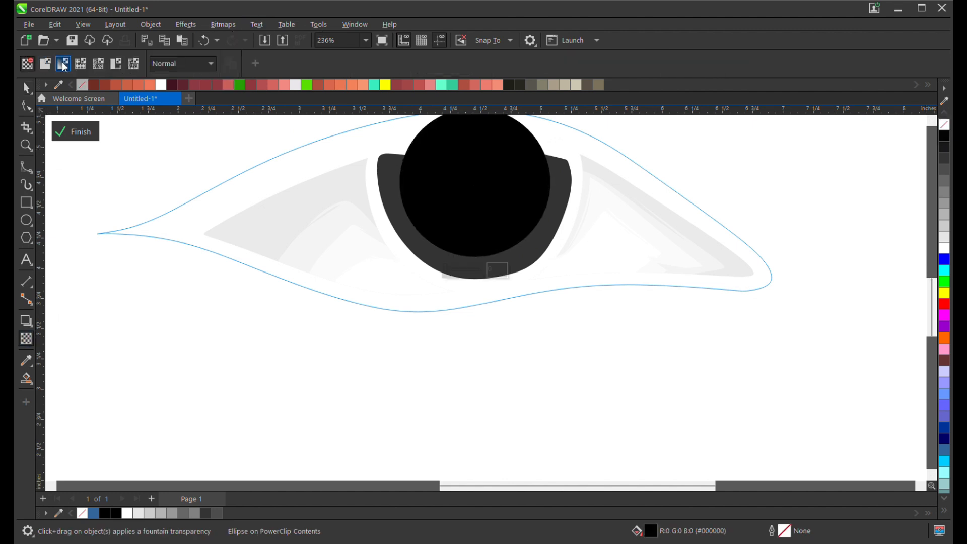
pyautogui.click(63, 64)
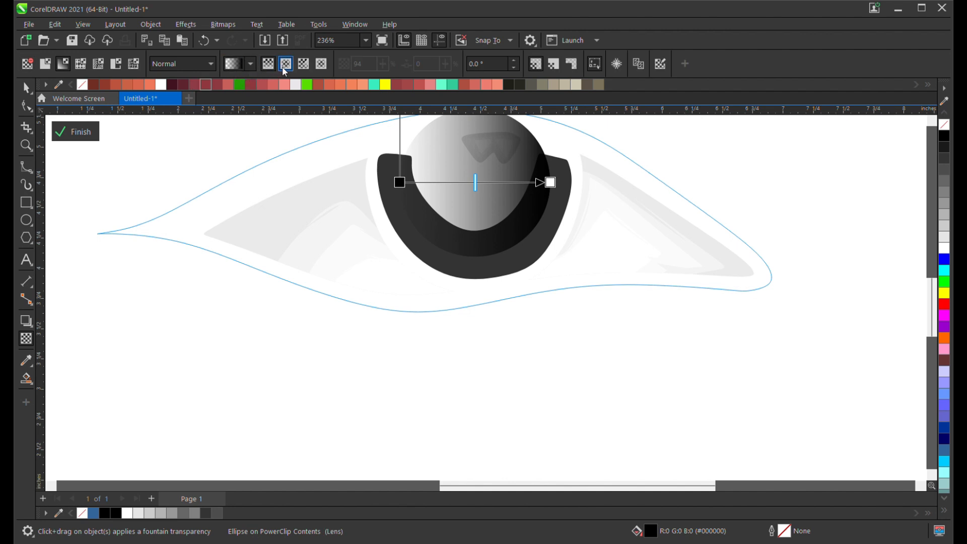
pyautogui.click(284, 65)
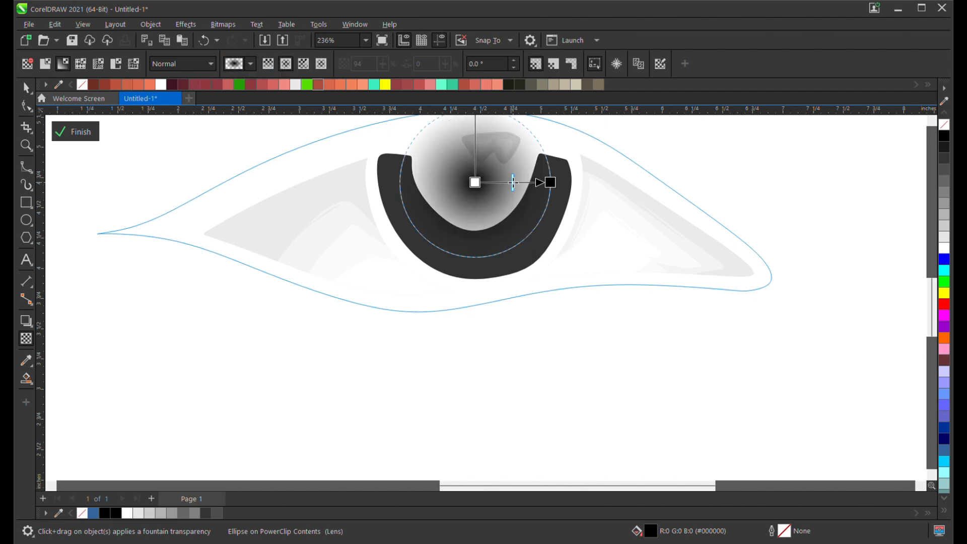
# Move the pupil ellipse's transparency midpoint outward, enlarge the ellipse to about 1.37 by 1.36 inches, reposition it over the iris, and finish editing.
pyautogui.moveTo(513, 182); pyautogui.dragTo(530, 183)
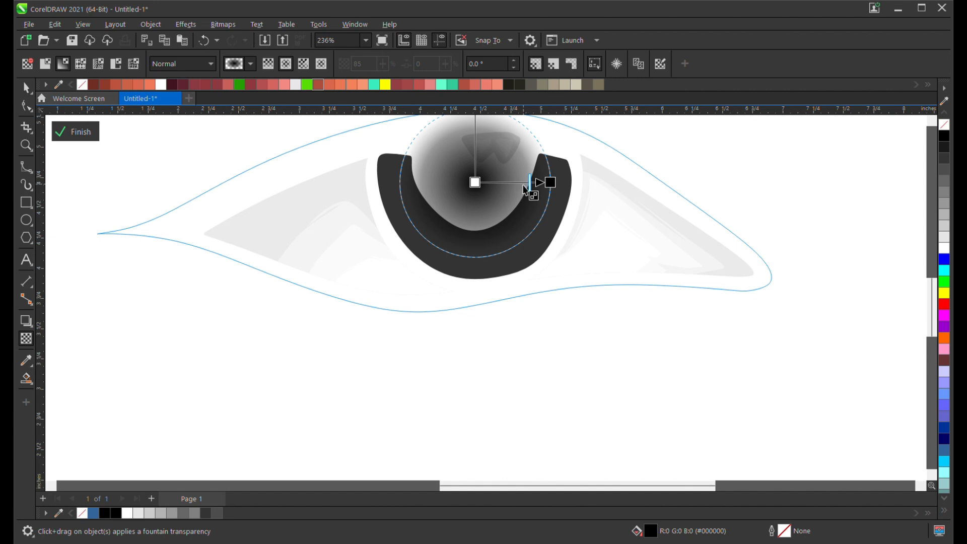
pyautogui.press('space')
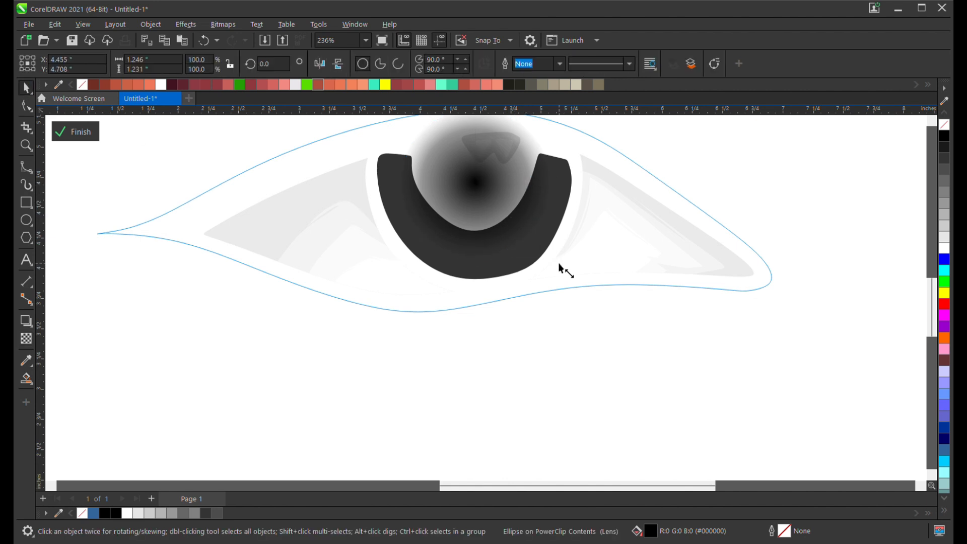
pyautogui.moveTo(554, 261); pyautogui.dragTo(572, 281)
pyautogui.moveTo(523, 215); pyautogui.dragTo(509, 215)
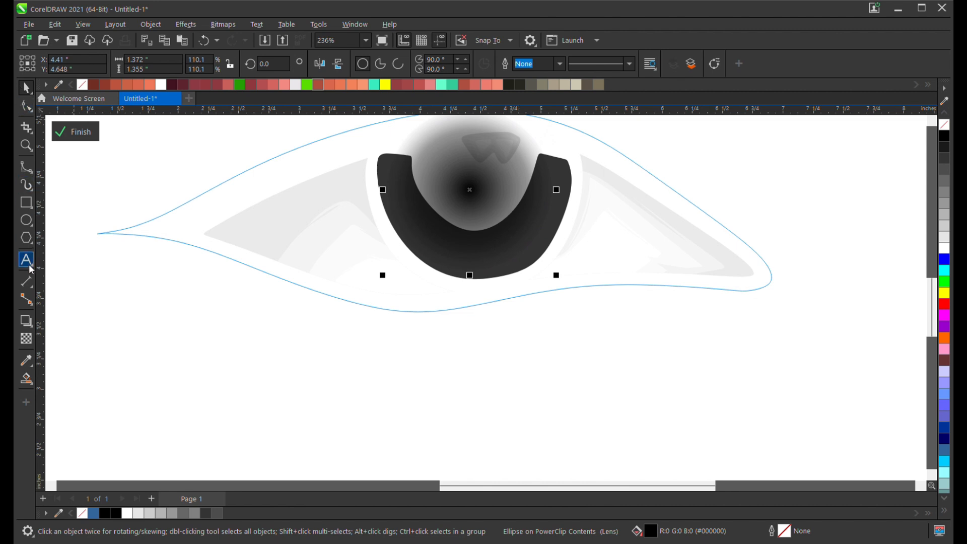
pyautogui.click(26, 338)
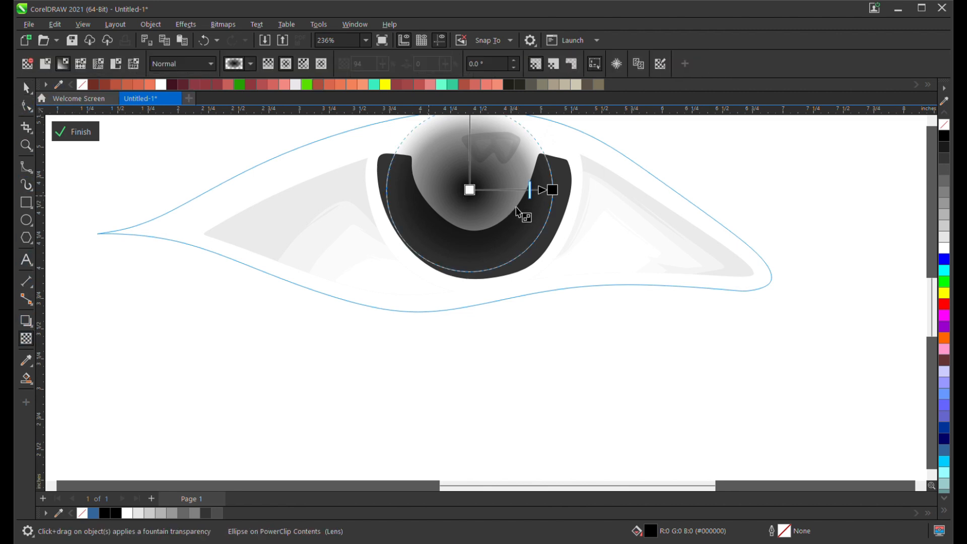
pyautogui.click(26, 88)
pyautogui.click(76, 131)
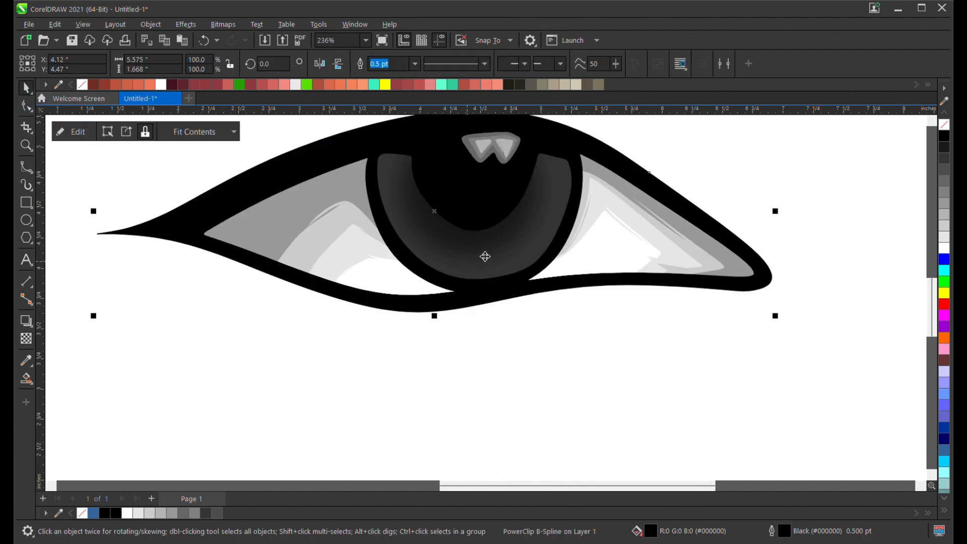
pyautogui.press('F10')
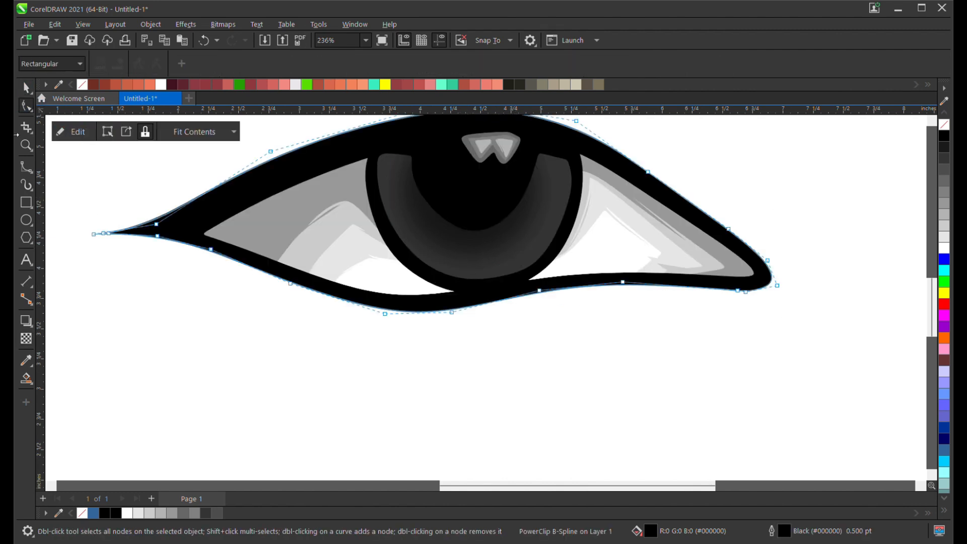
pyautogui.click(27, 88)
pyautogui.press('F10')
pyautogui.click(25, 89)
# Reopen the eye shape's PowerClip contents, enlarge the pupil ellipse to about 1.68 by 1.66 inches, centre it over the iris, and finish editing.
pyautogui.click(76, 131)
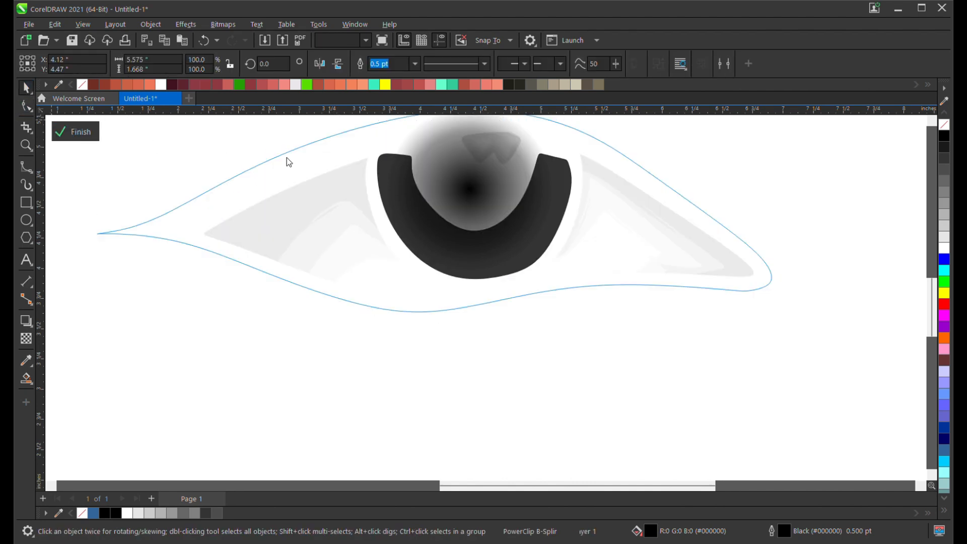
pyautogui.click(410, 201)
pyautogui.click(557, 273)
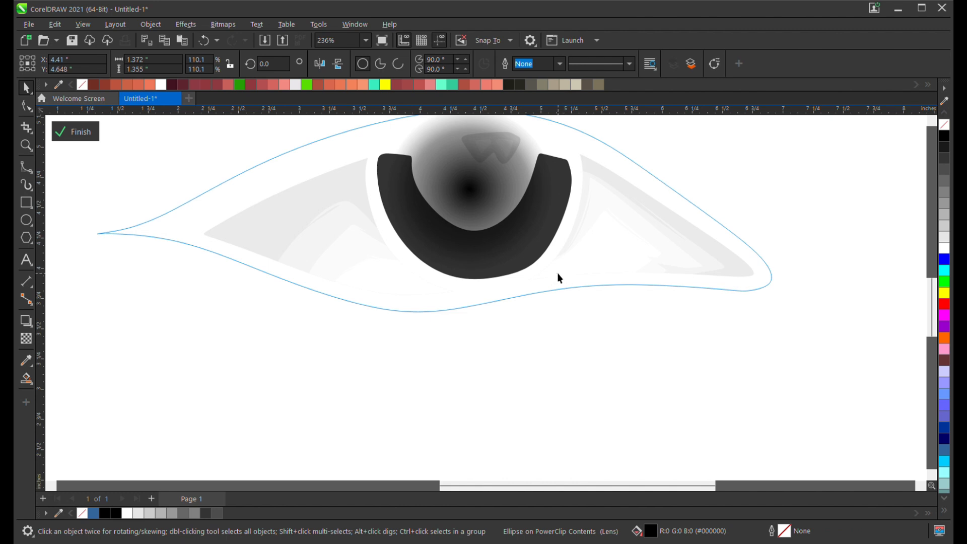
pyautogui.click(506, 237)
pyautogui.moveTo(557, 276); pyautogui.dragTo(595, 313)
pyautogui.moveTo(524, 244); pyautogui.dragTo(471, 193)
pyautogui.click(330, 217)
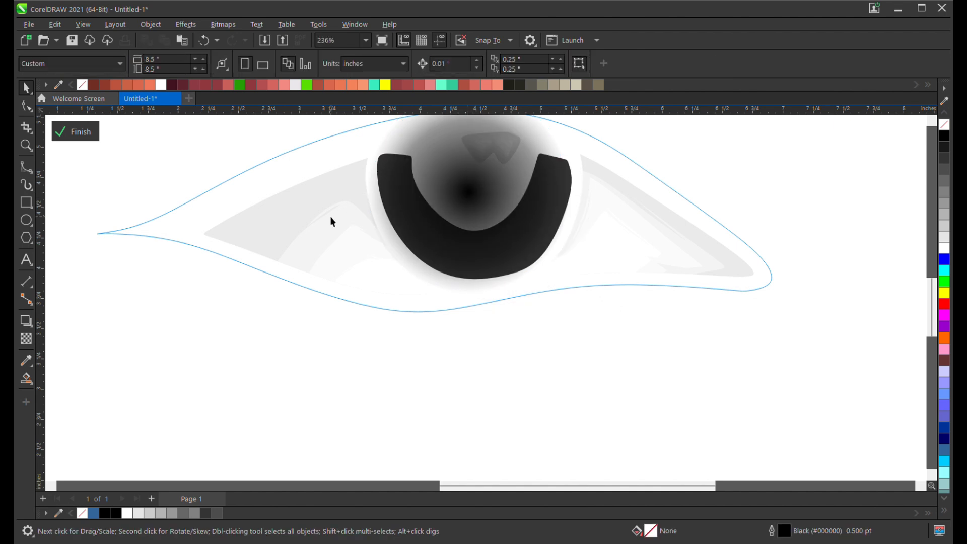
pyautogui.click(430, 201)
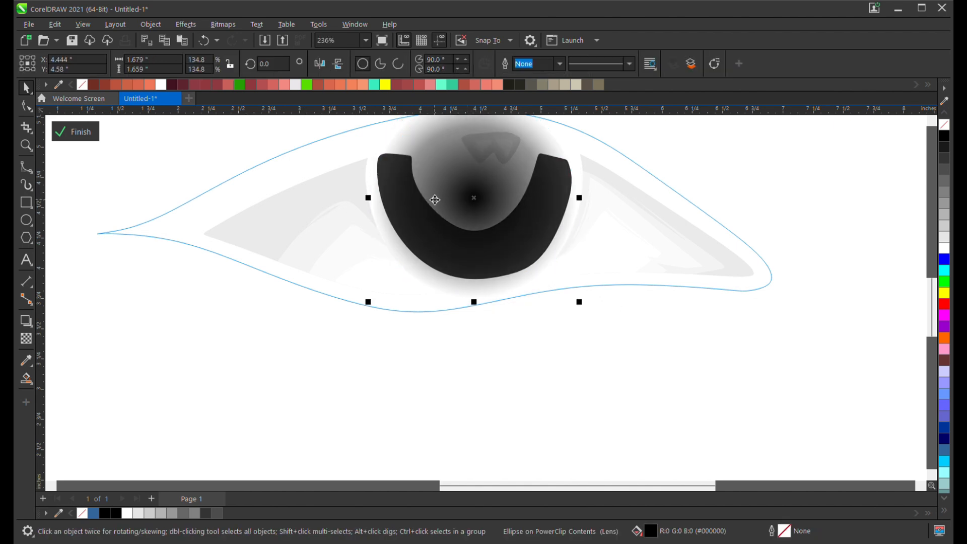
pyautogui.click(75, 132)
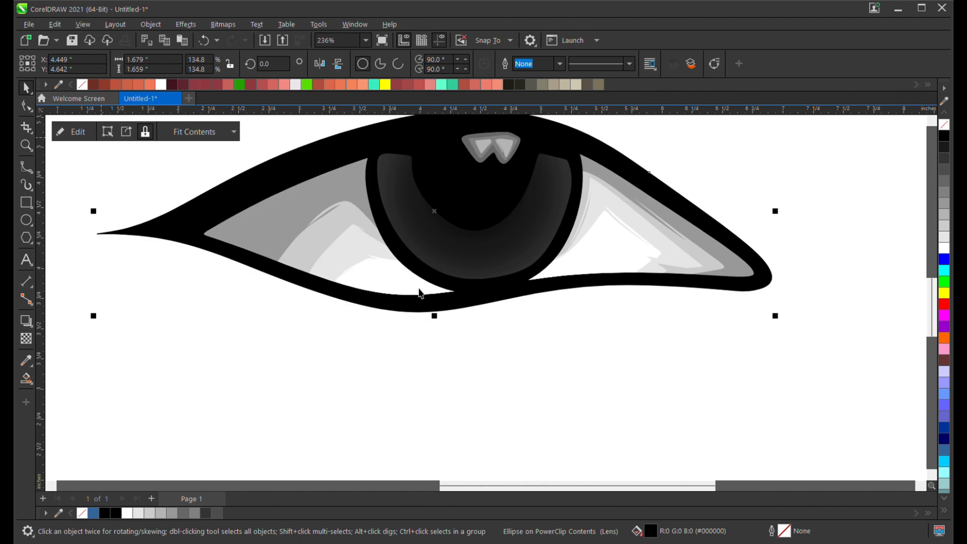
pyautogui.click(453, 345)
pyautogui.scroll(-2, 451, 350)
pyautogui.scroll(3, 471, 317)
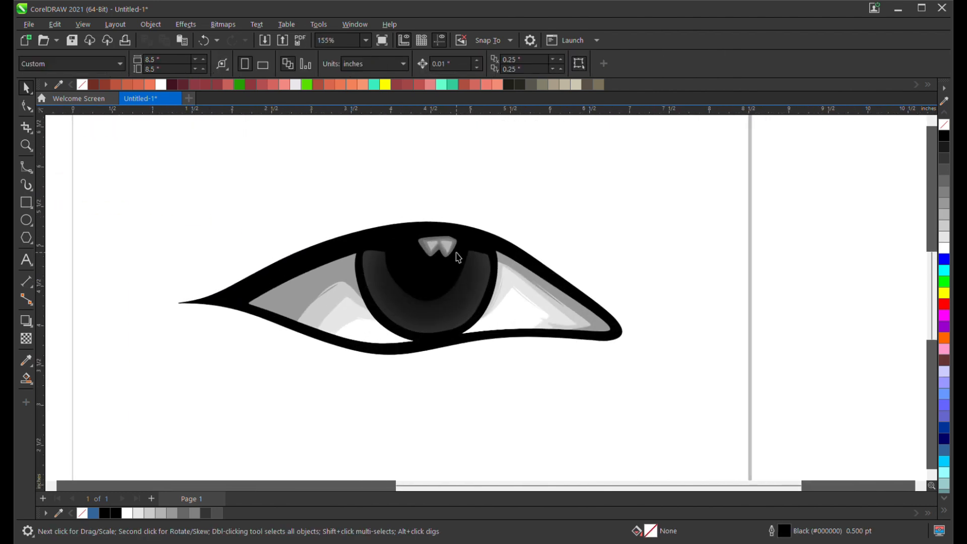
pyautogui.scroll(-2, 466, 274)
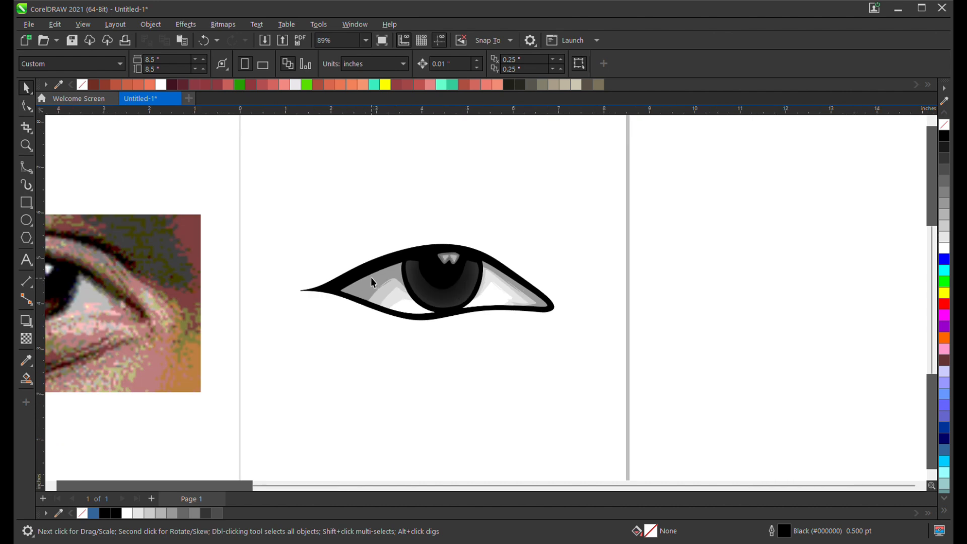
pyautogui.scroll(2, 372, 283)
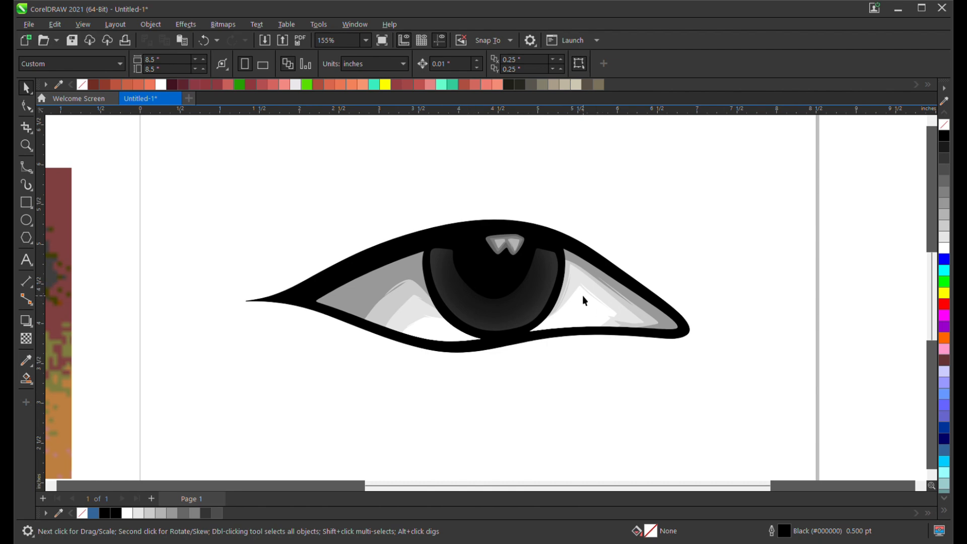
# Try centring the posterized reference photo on the page behind the eye, and move it back off the page beside the drawing.
pyautogui.scroll(-3, 417, 265)
pyautogui.click(149, 283)
pyautogui.press('p')
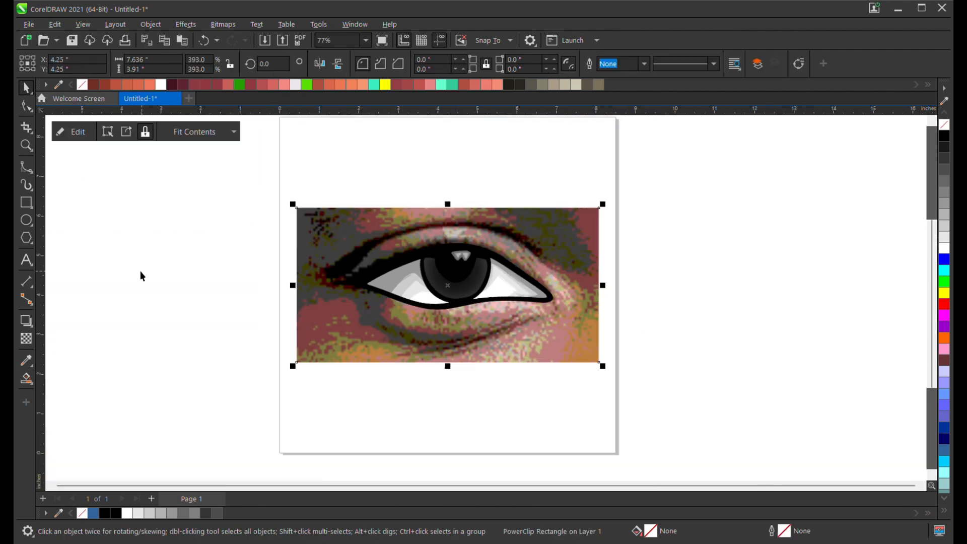
pyautogui.moveTo(573, 231)
pyautogui.mouseDown()
pyautogui.moveTo(355, 243)
pyautogui.moveTo(192, 220)
pyautogui.mouseUp()
# Draw a background rectangle about 8.36 by 8.21 inches behind the eye, centre it on the page, and fill it yellow.
pyautogui.click(26, 202)
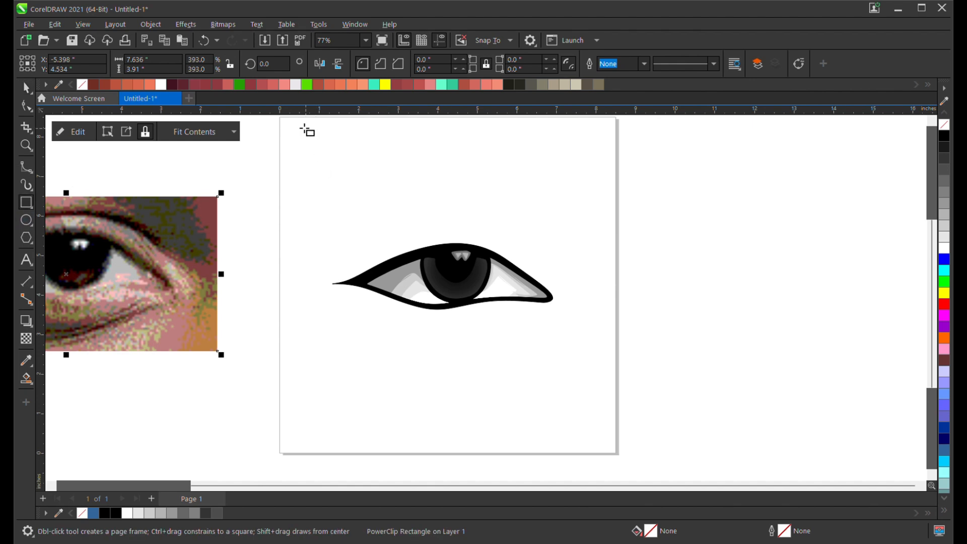
pyautogui.scroll(-1, 284, 130)
pyautogui.moveTo(282, 128); pyautogui.dragTo(570, 408)
pyautogui.press('space')
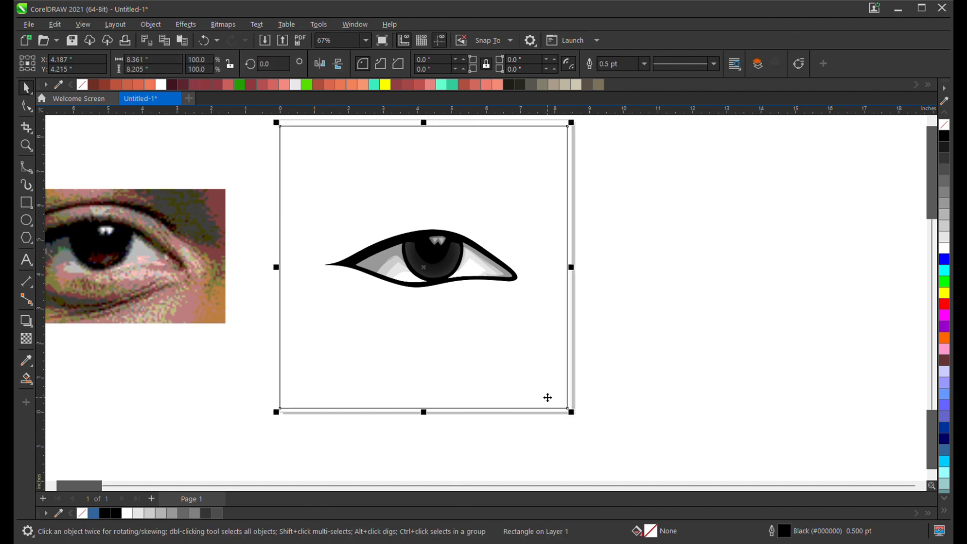
pyautogui.press('p')
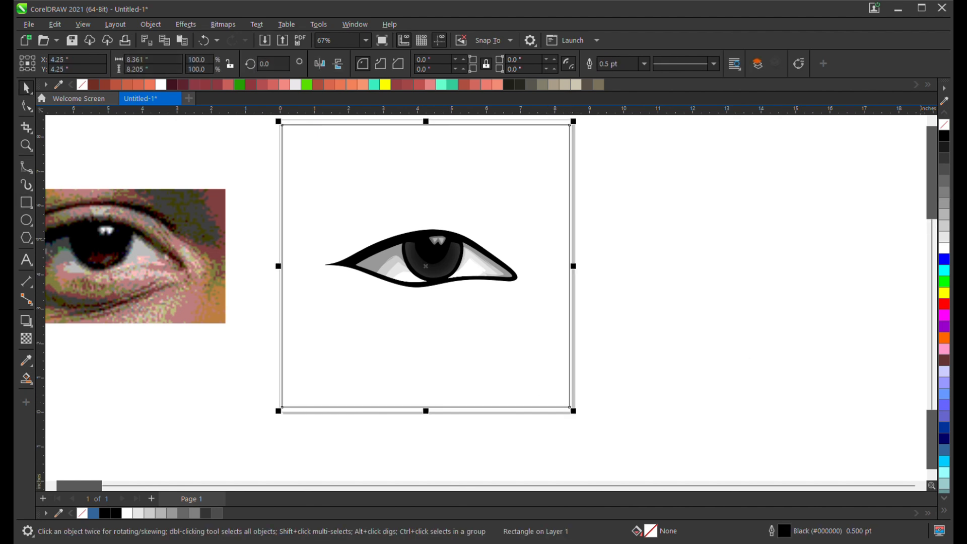
pyautogui.click(944, 293)
pyautogui.click(751, 292)
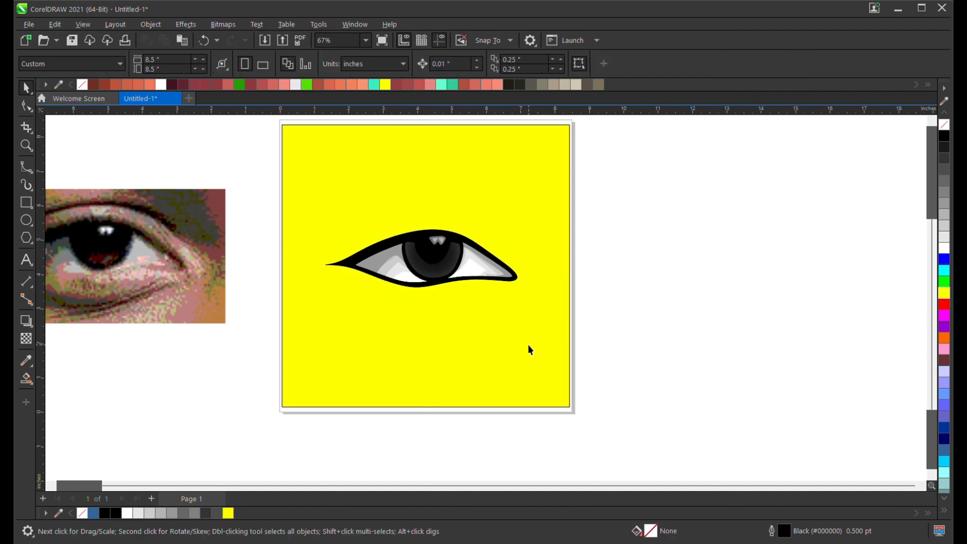